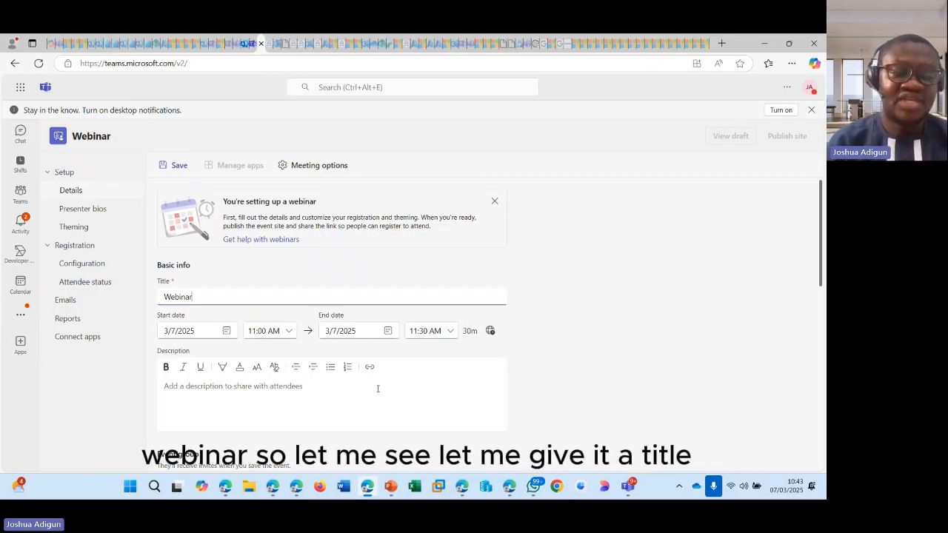
# - Retitle the webinar 'Leveraging Microsoft Webinar for your upcoming events'
pyautogui.scroll(-2, 288, 268)
pyautogui.scroll(1, 250, 264)
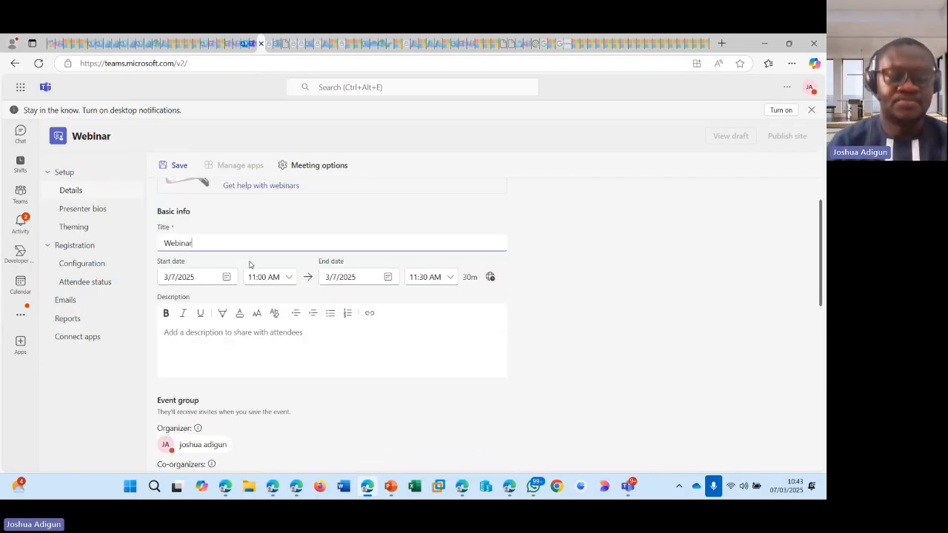
pyautogui.hotkey('ctrl', 'a')
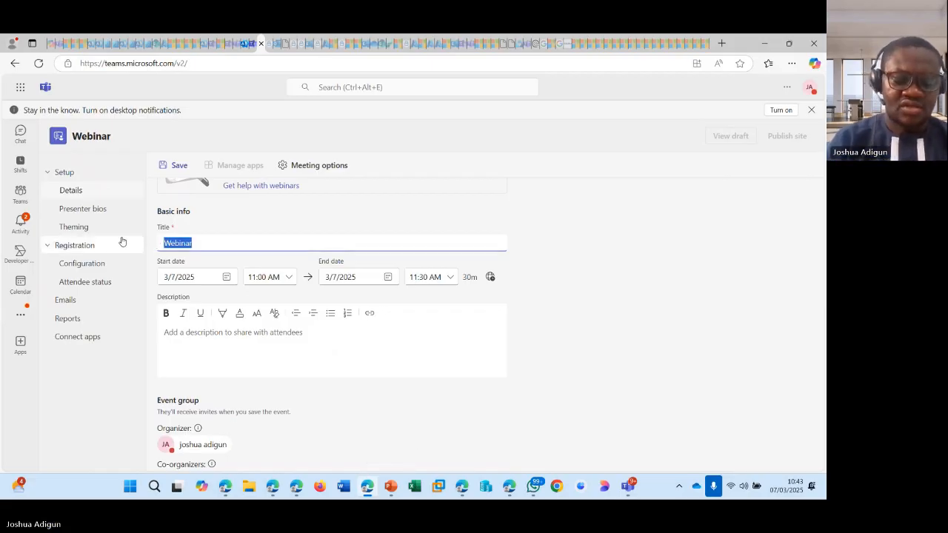
pyautogui.write('Leveraging')
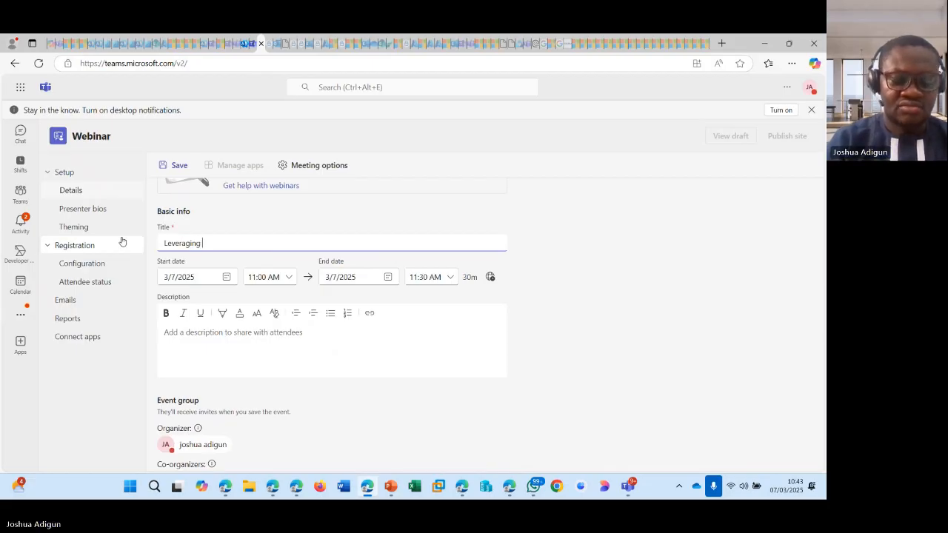
pyautogui.write(' Microsoft Webinar to')
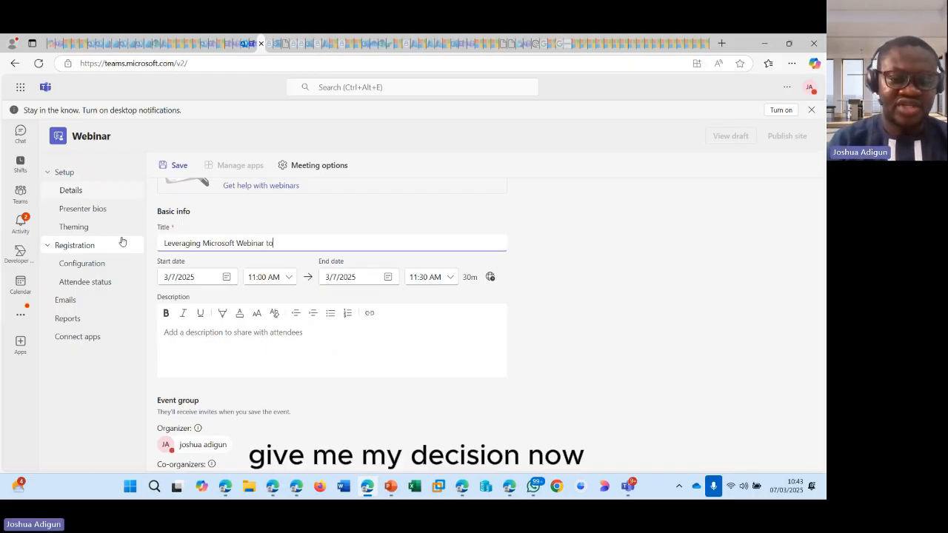
pyautogui.press('BackSpace')
pyautogui.press('BackSpace')
pyautogui.write('for your upcoming events')
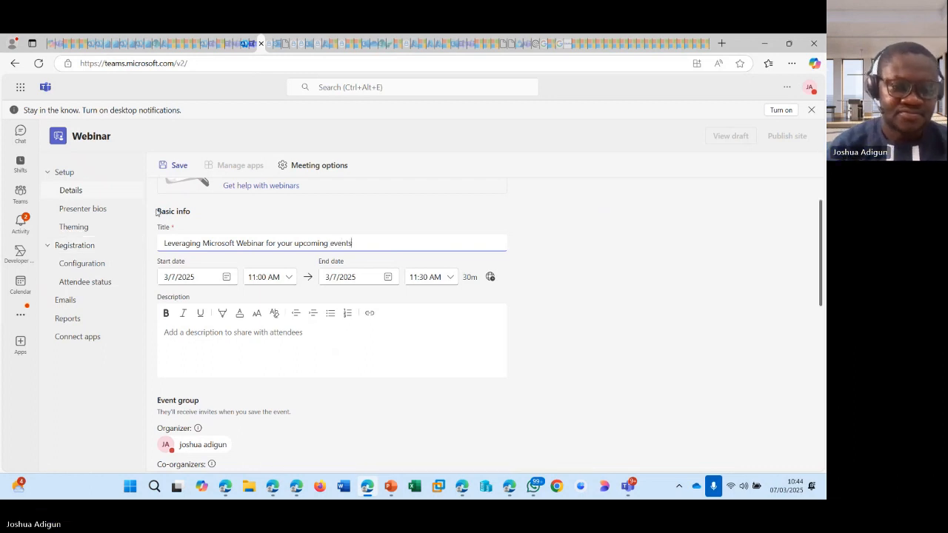
# - Set the webinar date to 3/8/2025, running 11:00 AM to 12:00 PM
pyautogui.click(227, 278)
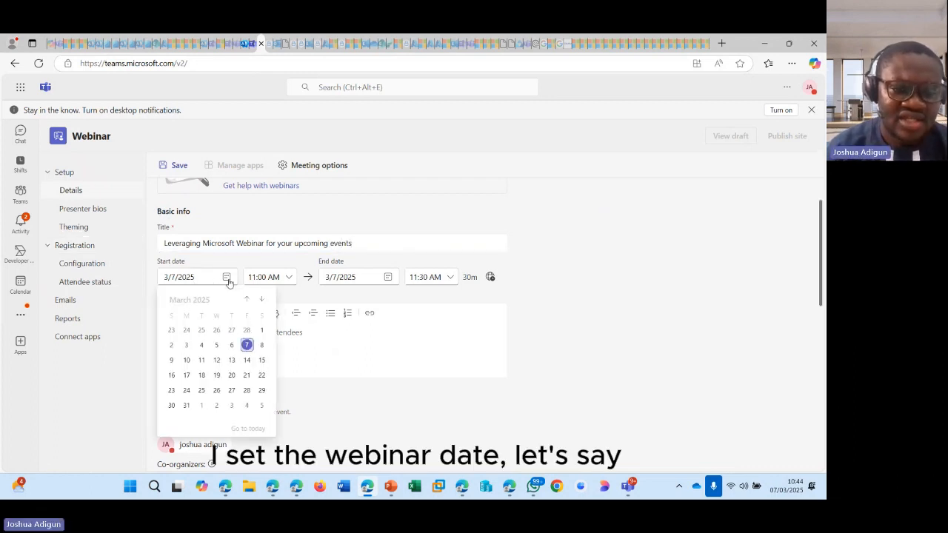
pyautogui.click(261, 346)
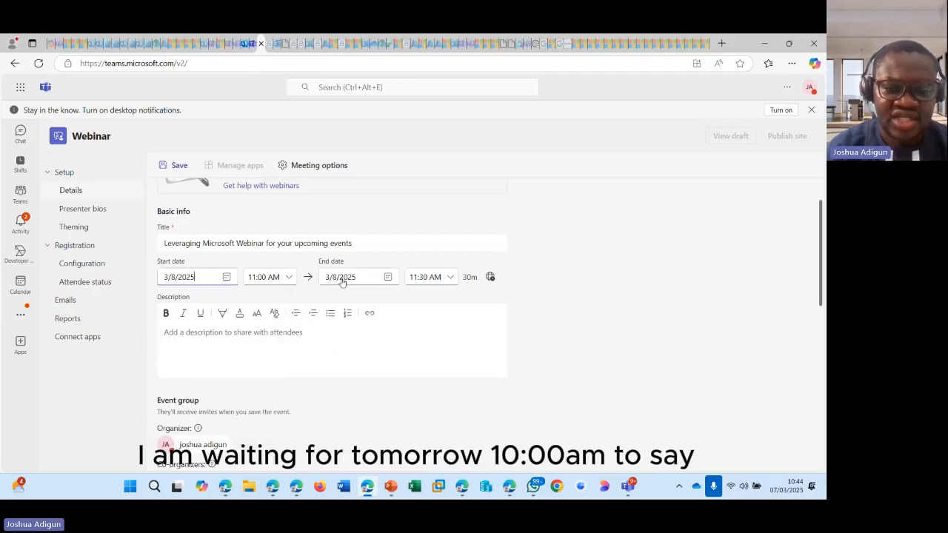
pyautogui.click(449, 277)
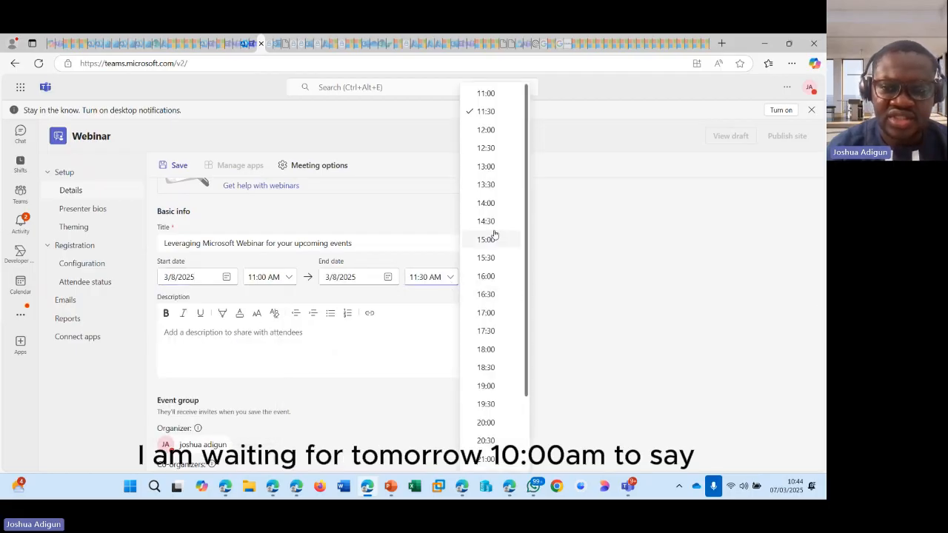
pyautogui.click(495, 166)
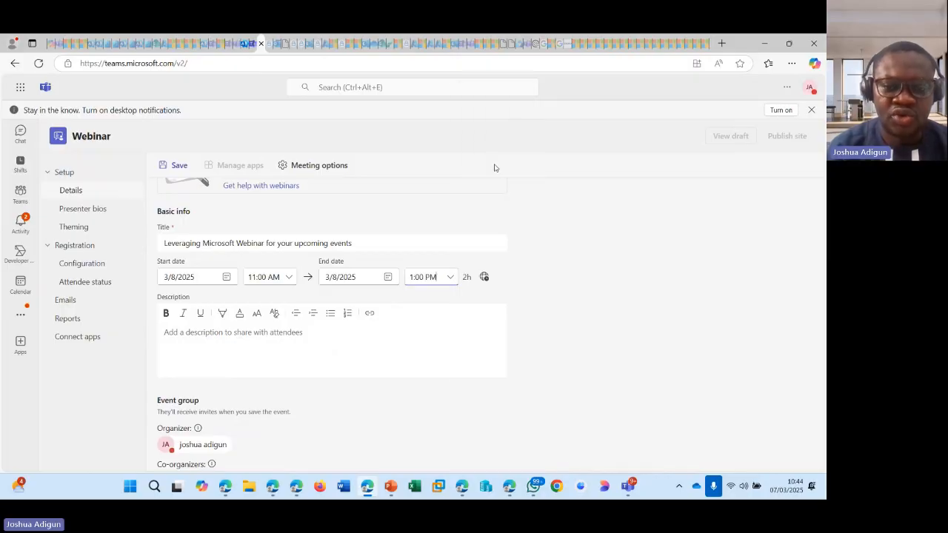
pyautogui.click(454, 279)
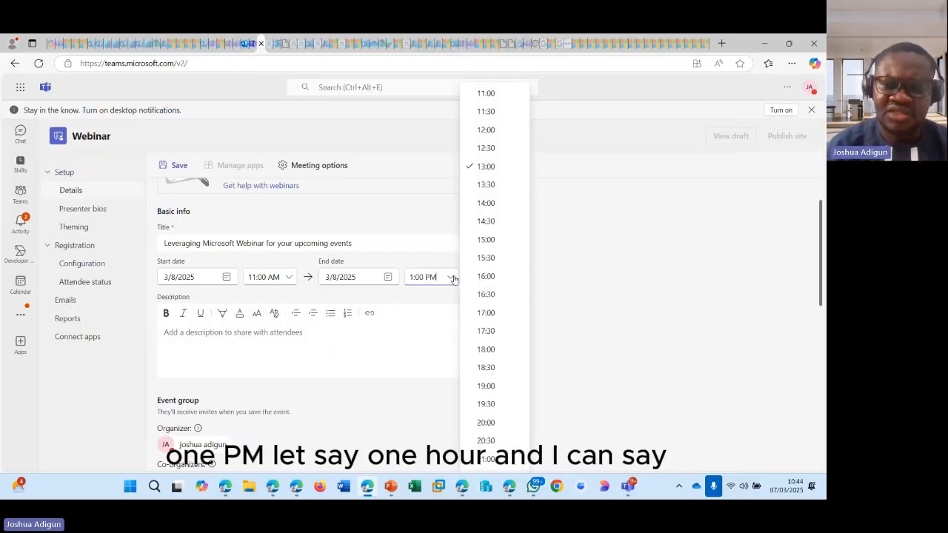
pyautogui.click(491, 134)
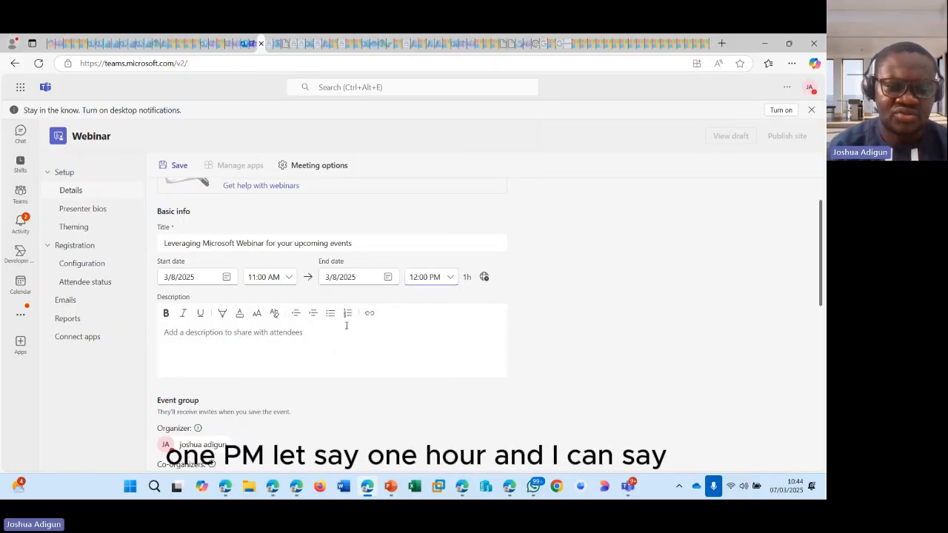
pyautogui.click(244, 349)
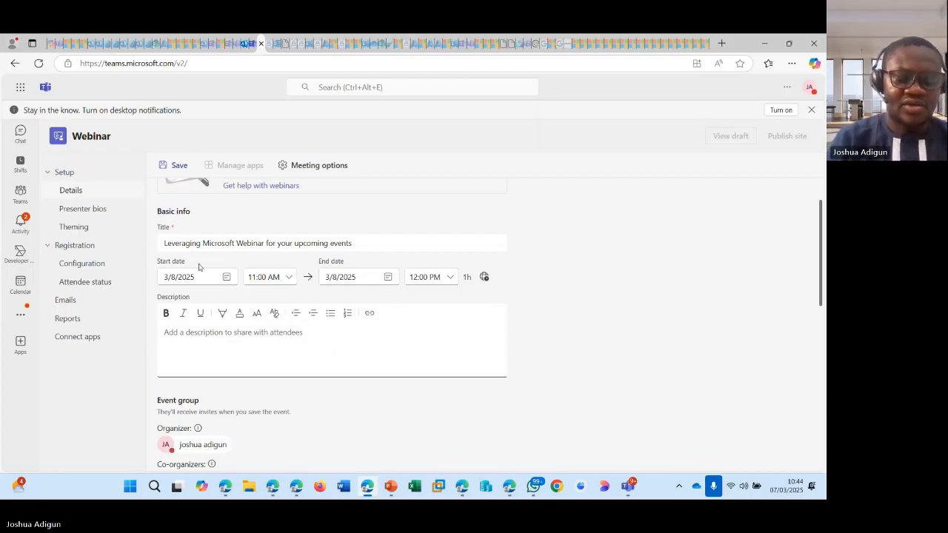
# - Write the description 'In this webinar, you will learn how to Leverage Microsoft Webinar for your upcoming events'
pyautogui.write('In th')
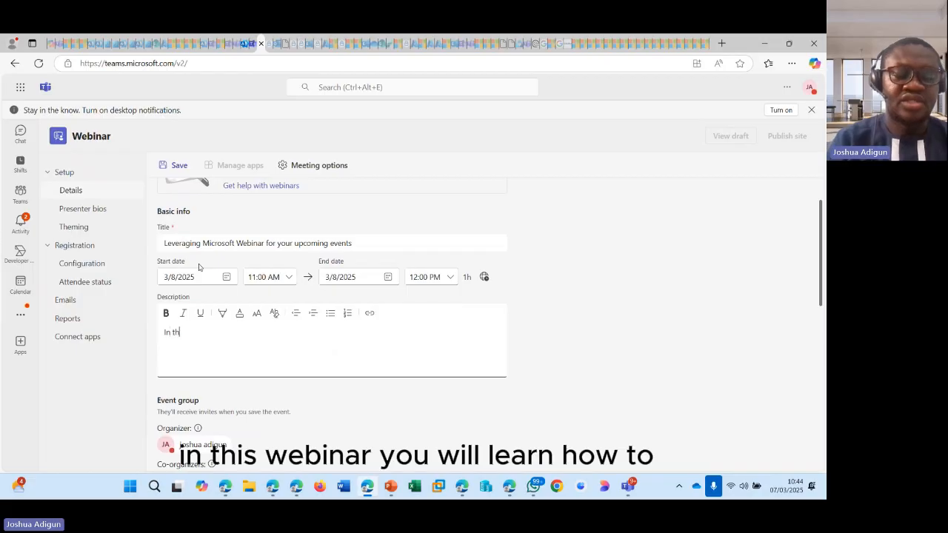
pyautogui.write('is webinar, you wil')
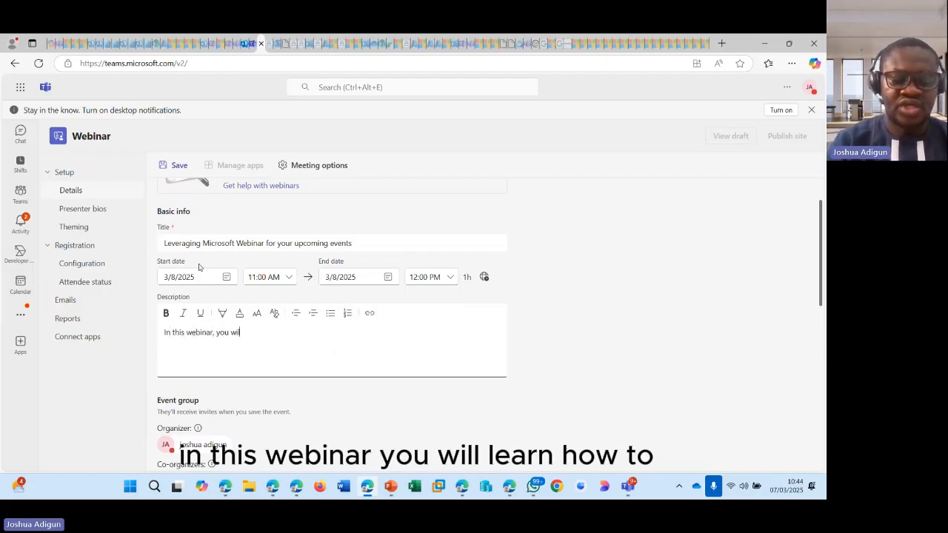
pyautogui.write('l learn how to')
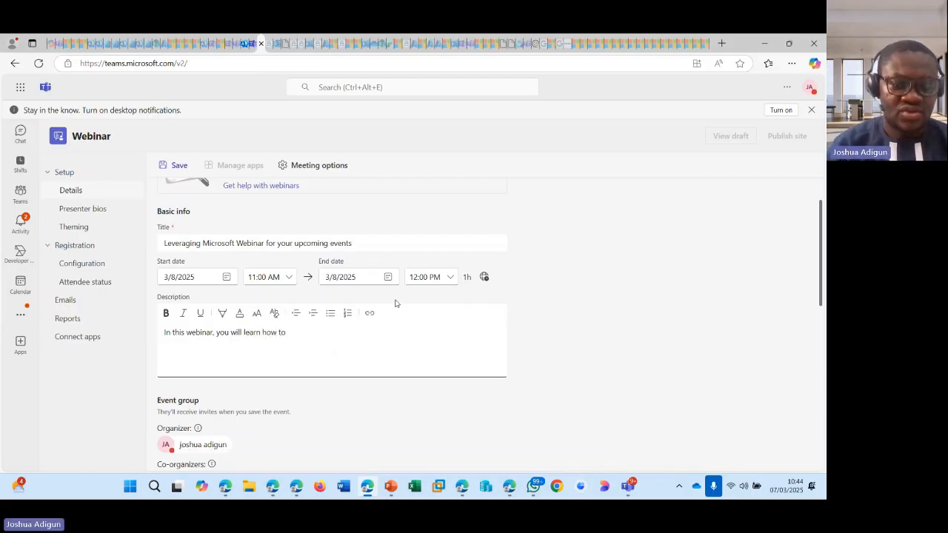
pyautogui.click(337, 245)
pyautogui.moveTo(353, 244); pyautogui.dragTo(161, 232)
pyautogui.hotkey('ctrl', 'c')
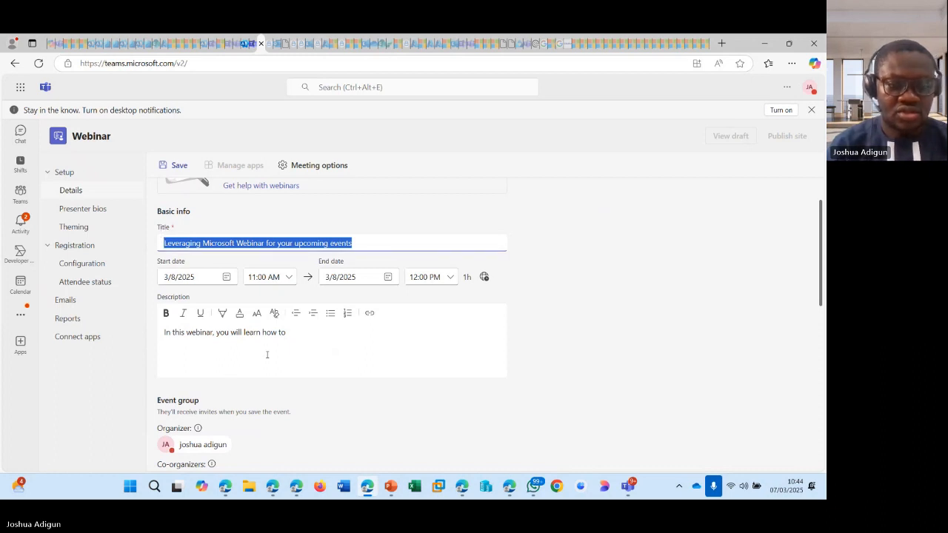
pyautogui.click(324, 340)
pyautogui.hotkey('ctrl', 'v')
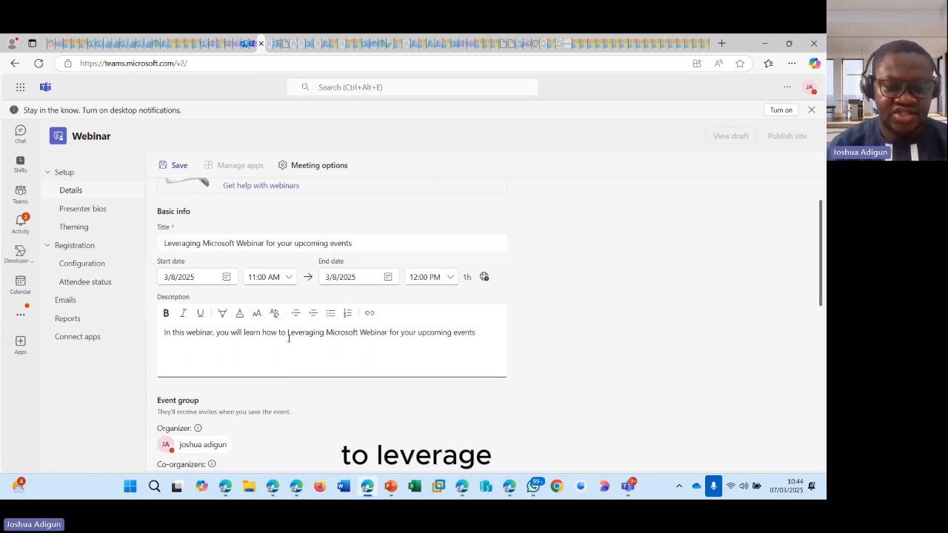
pyautogui.moveTo(305, 345)
pyautogui.press('BackSpace')
pyautogui.press('BackSpace')
pyautogui.press('BackSpace')
pyautogui.press('BackSpace')
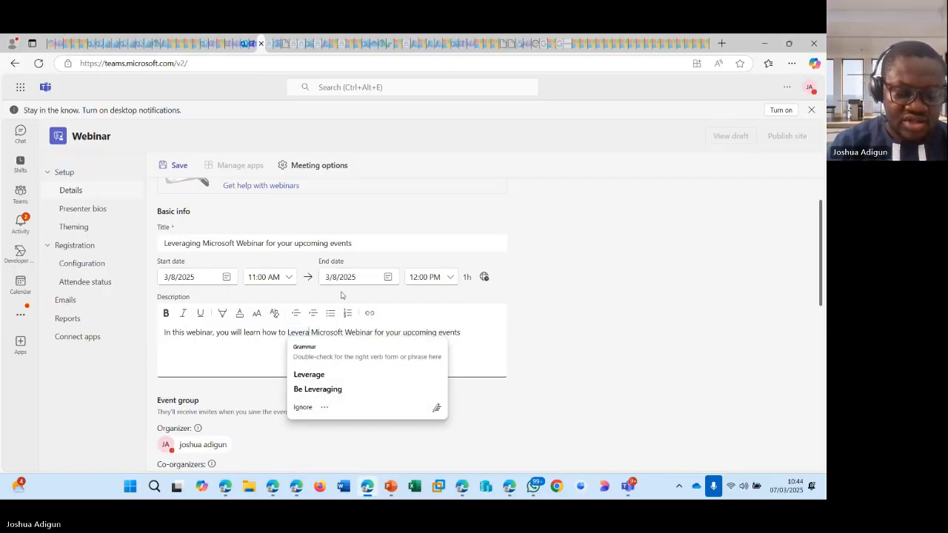
pyautogui.write('ge')
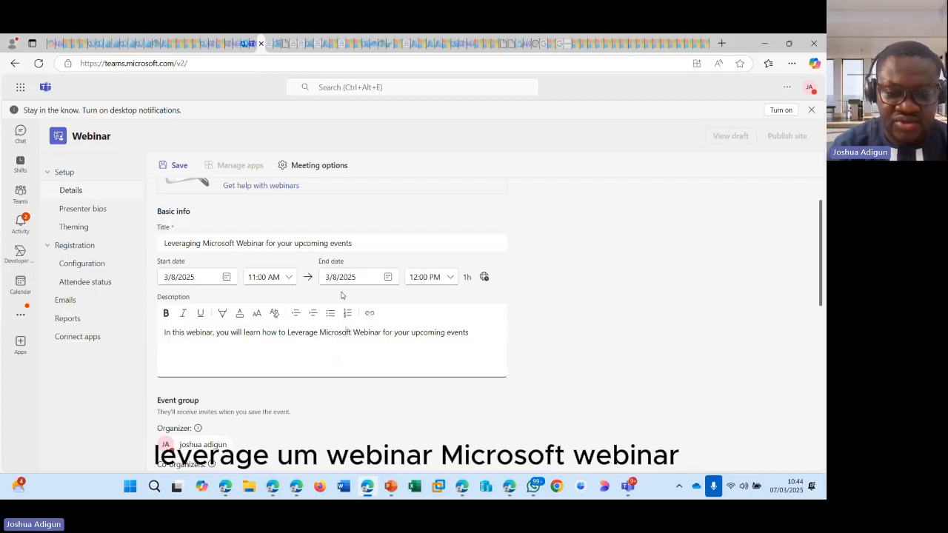
pyautogui.press('Right')
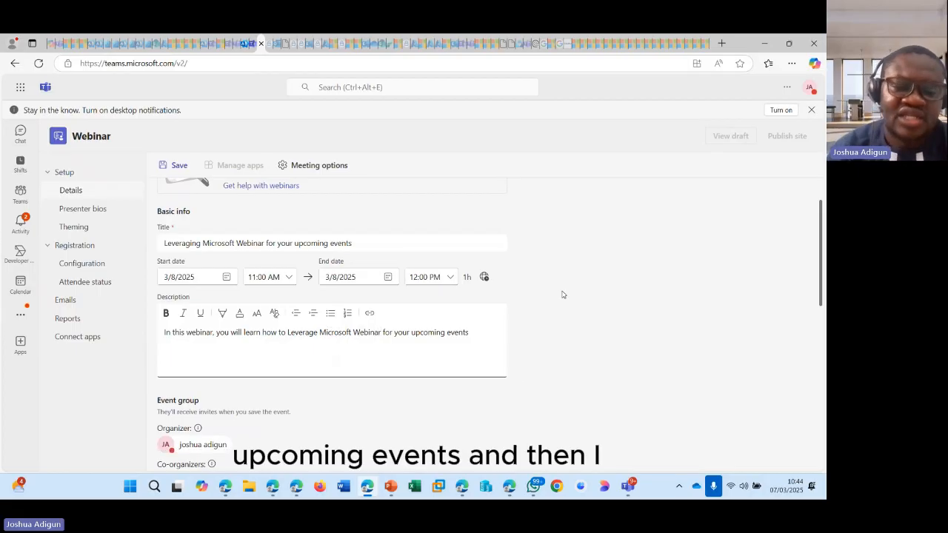
pyautogui.scroll(-2, 563, 294)
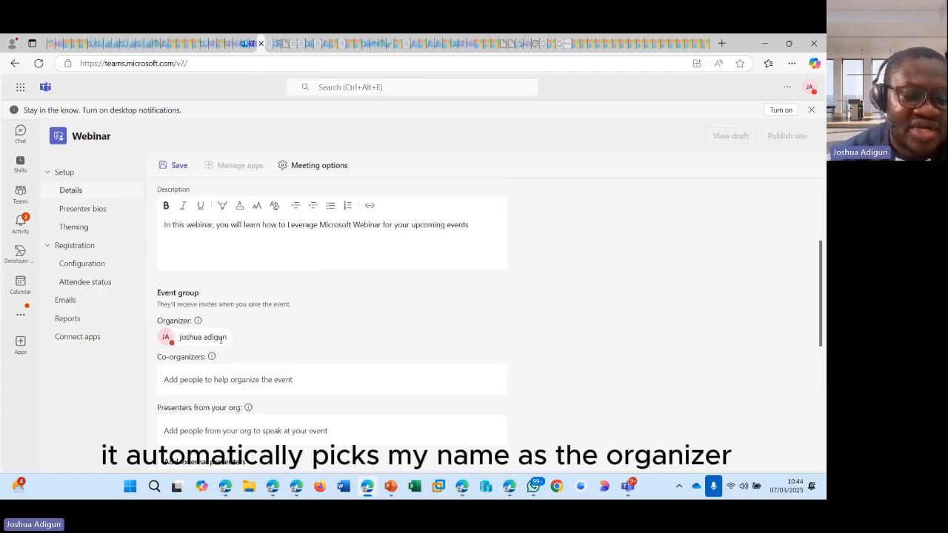
# - Add a suggested colleague as the webinar's co-organizer
pyautogui.scroll(-1, 219, 337)
pyautogui.click(205, 326)
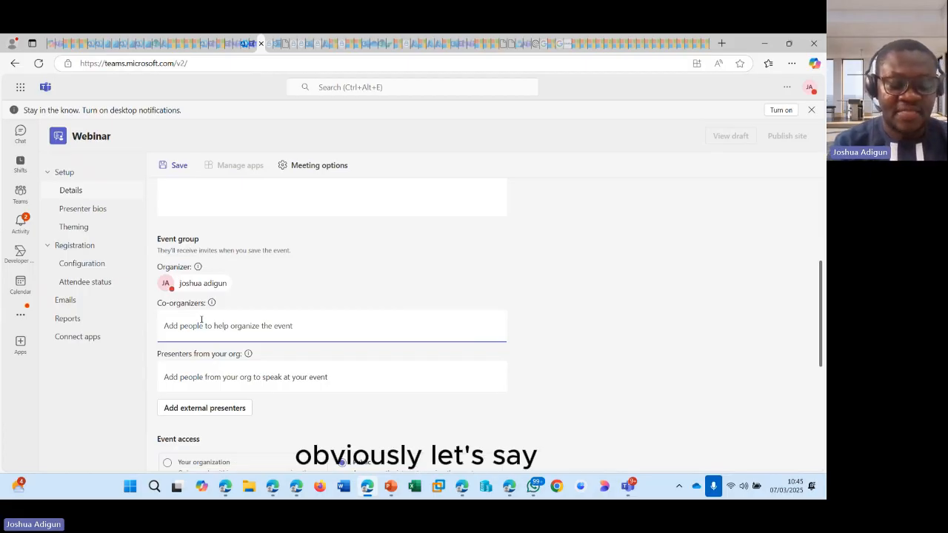
pyautogui.write('adele')
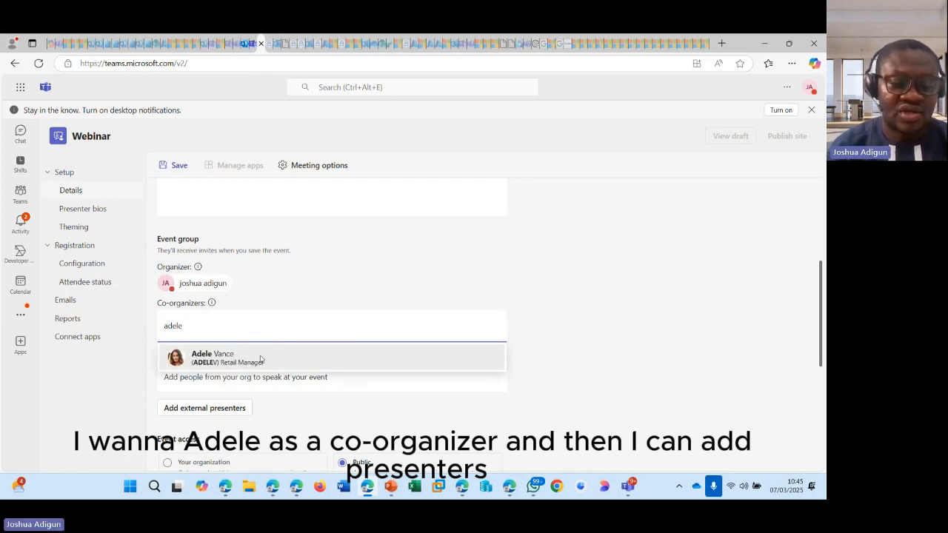
pyautogui.click(289, 355)
pyautogui.scroll(-1, 245, 321)
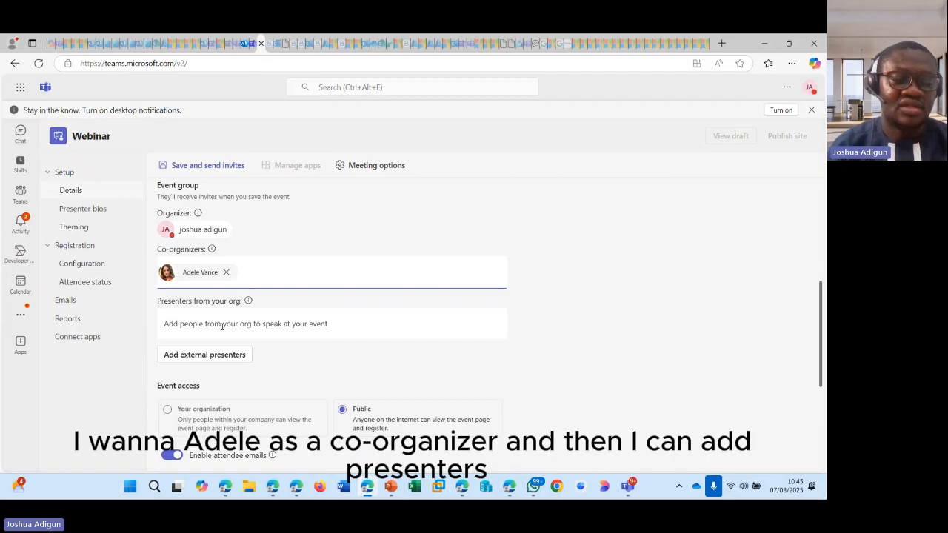
# - Enter an outside Gmail address under Presenters from your org, which finds no matches
pyautogui.click(216, 323)
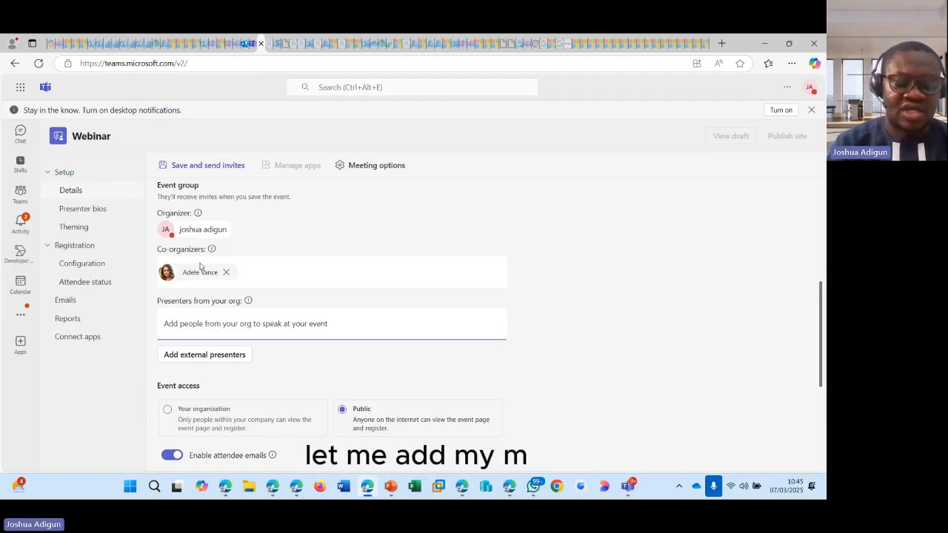
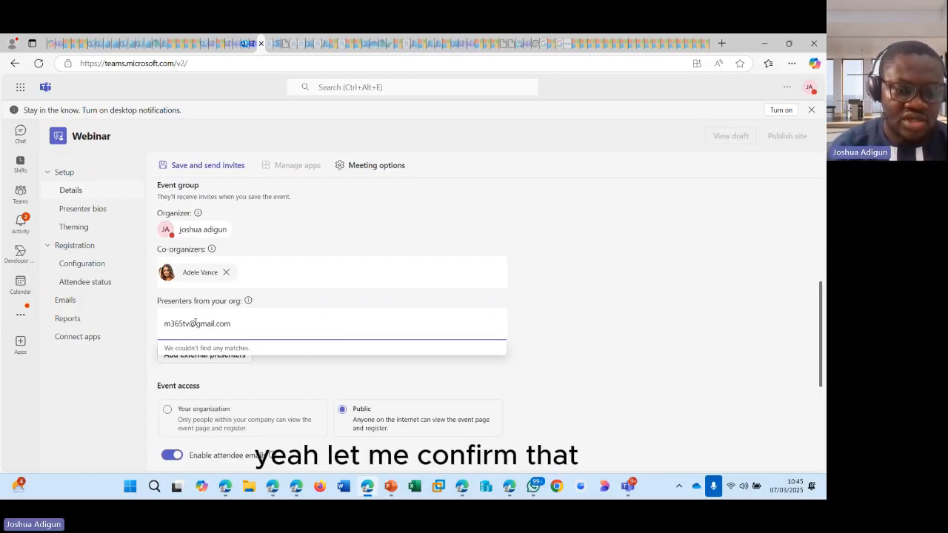
# - Confirm the signed-in Gmail account's e-mail address, then return to the Teams webinar setup
pyautogui.moveTo(296, 493)
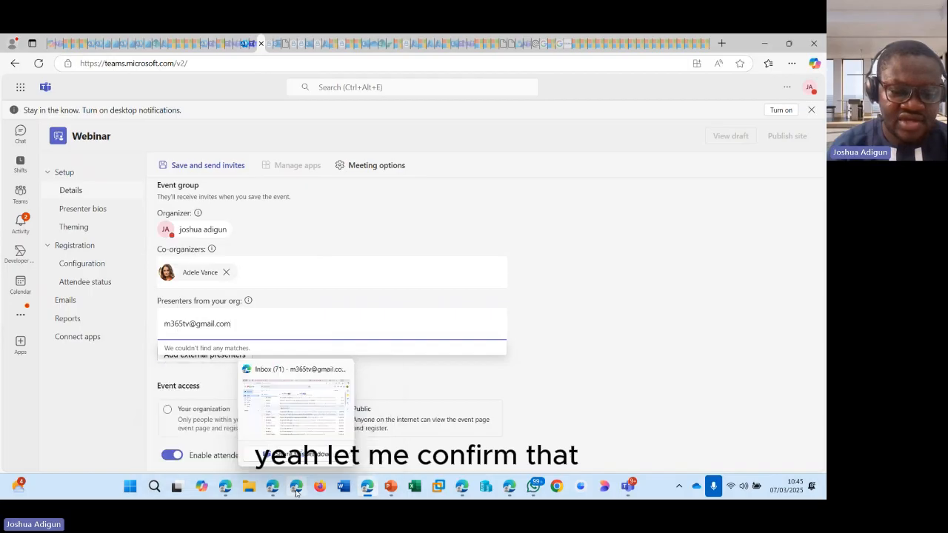
pyautogui.click(300, 407)
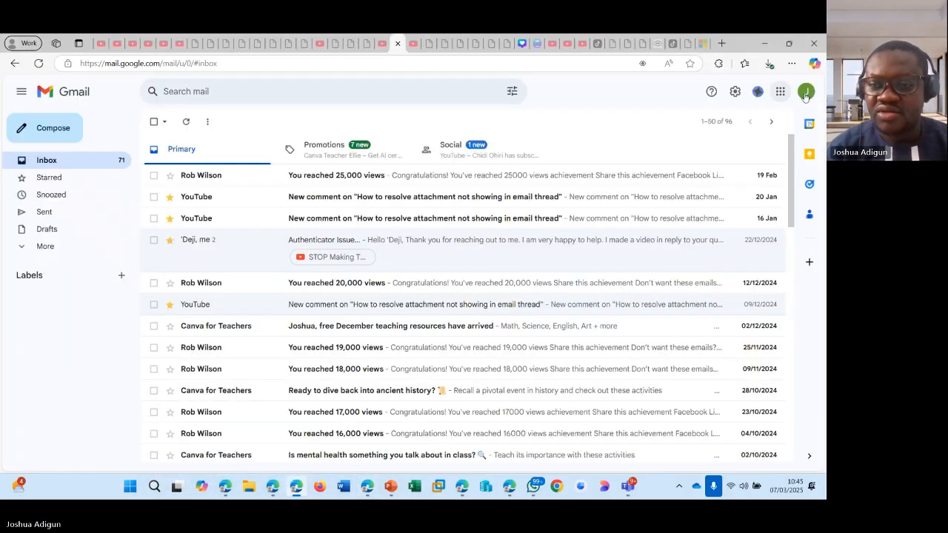
pyautogui.click(806, 94)
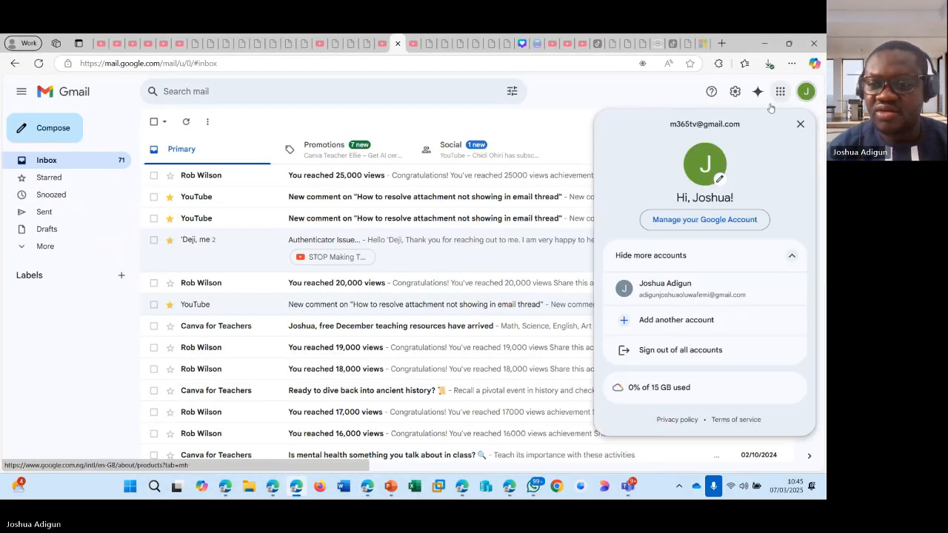
pyautogui.moveTo(673, 126); pyautogui.dragTo(740, 131)
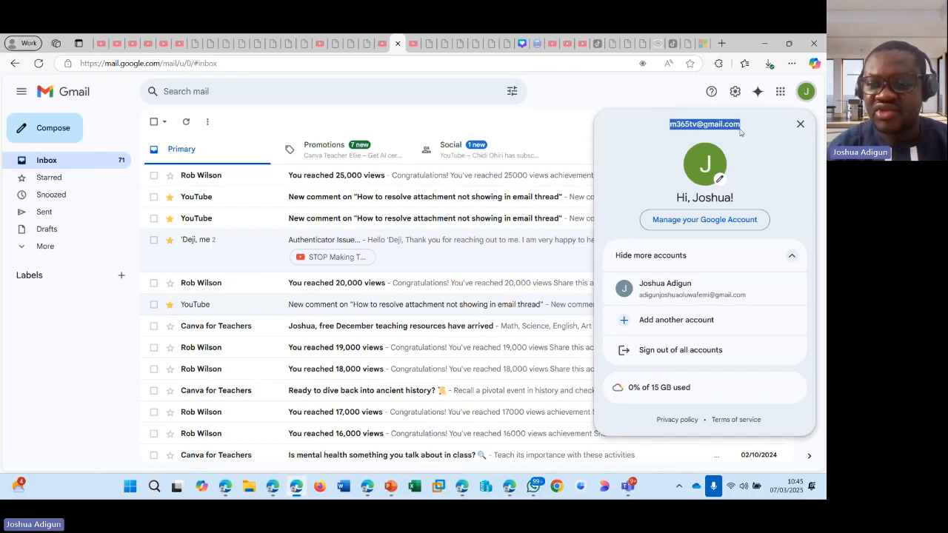
pyautogui.click(769, 46)
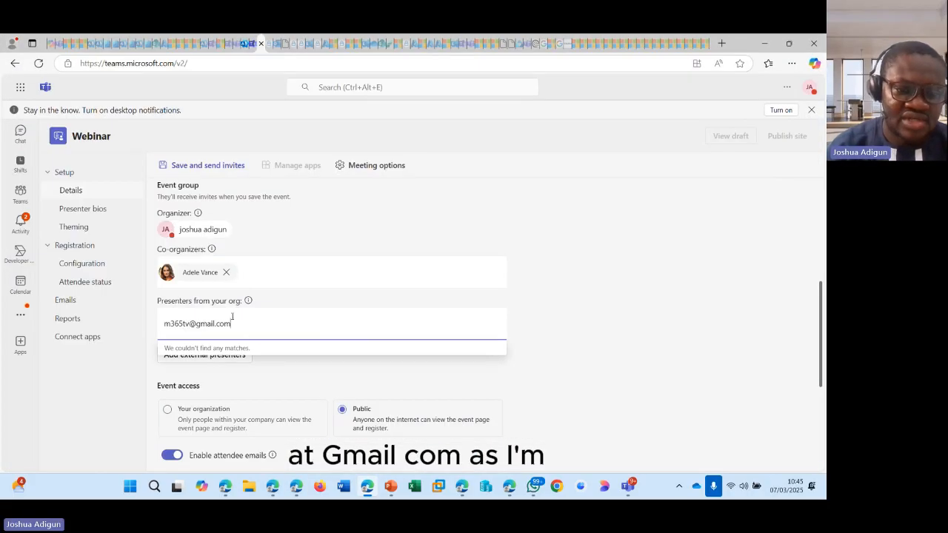
# - Replace the mistaken e-mail with a suggested colleague as the in-org presenter
pyautogui.moveTo(241, 331); pyautogui.dragTo(160, 323)
pyautogui.click(612, 303)
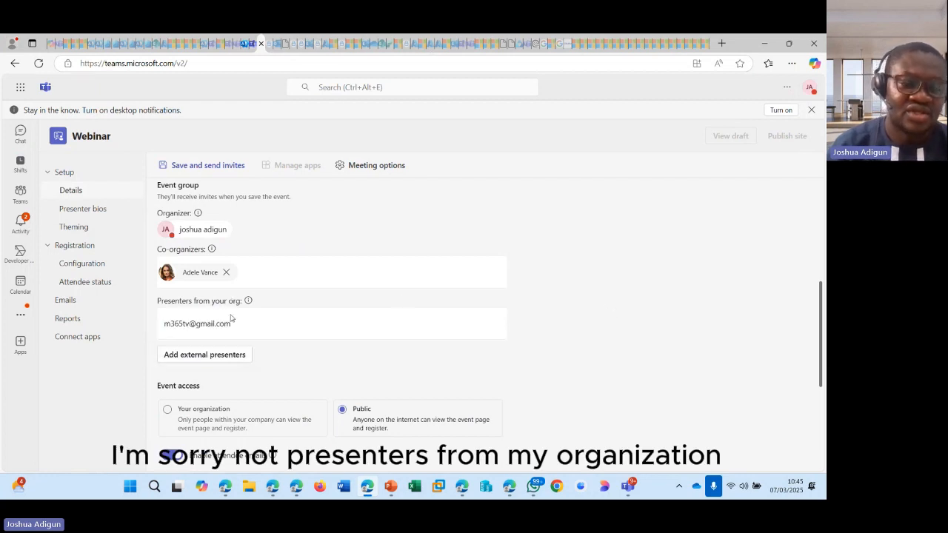
pyautogui.moveTo(241, 320); pyautogui.dragTo(141, 321)
pyautogui.hotkey('ctrl', 'c')
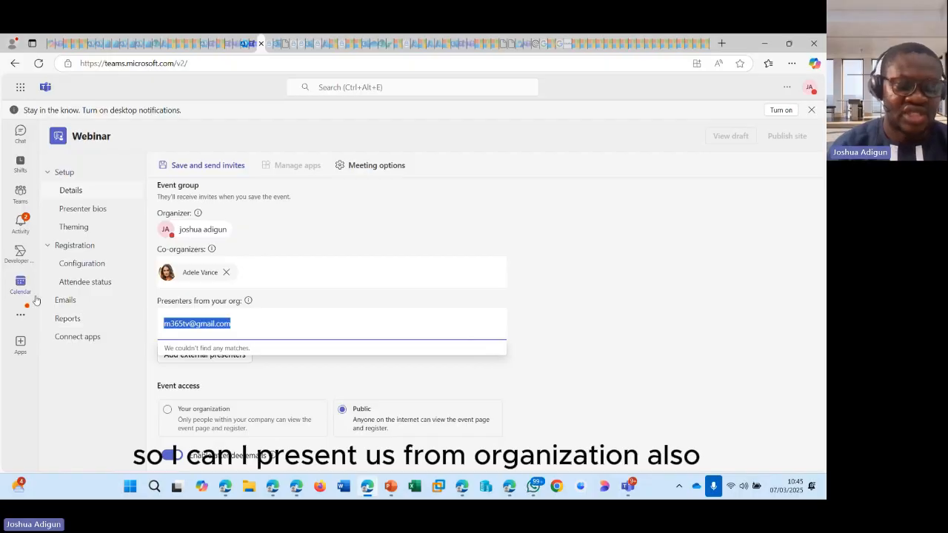
pyautogui.write('alex')
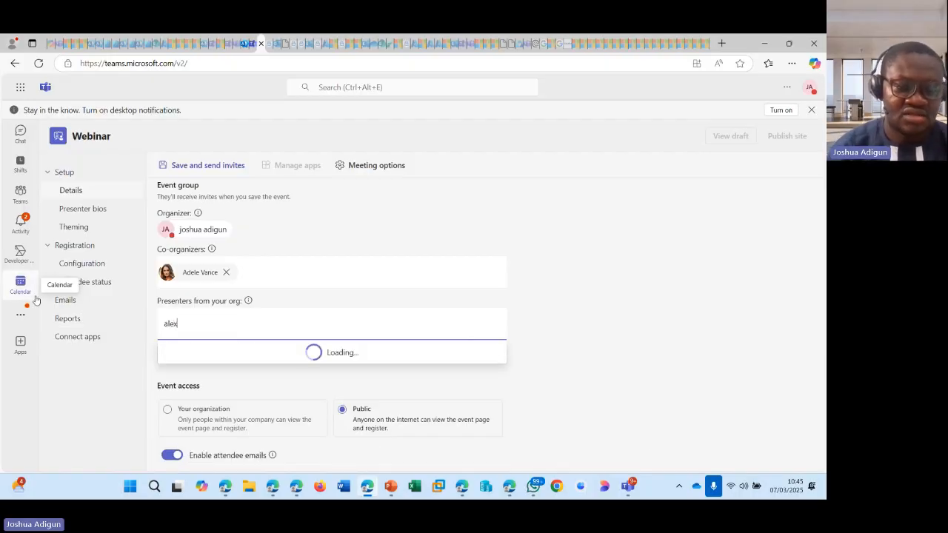
pyautogui.click(251, 358)
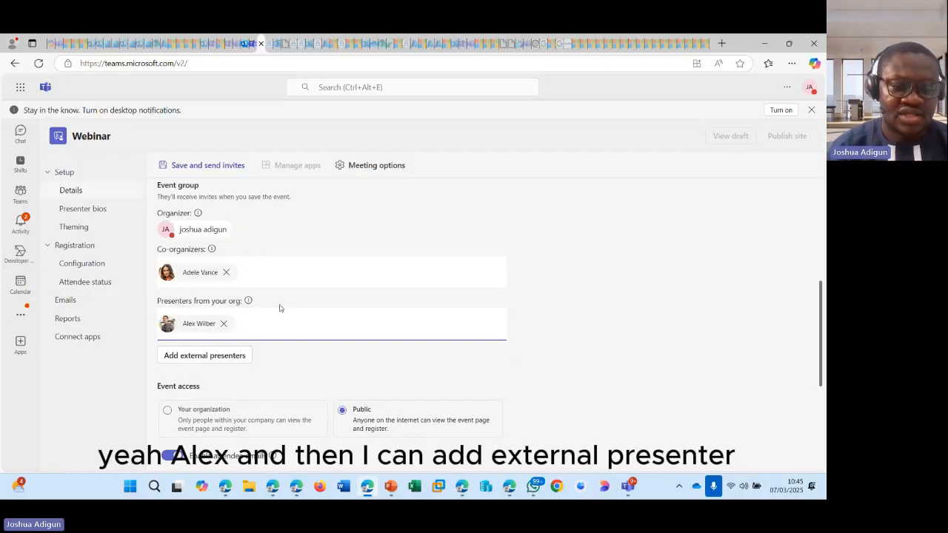
# - Add the pasted Gmail address as an external presenter
pyautogui.click(214, 355)
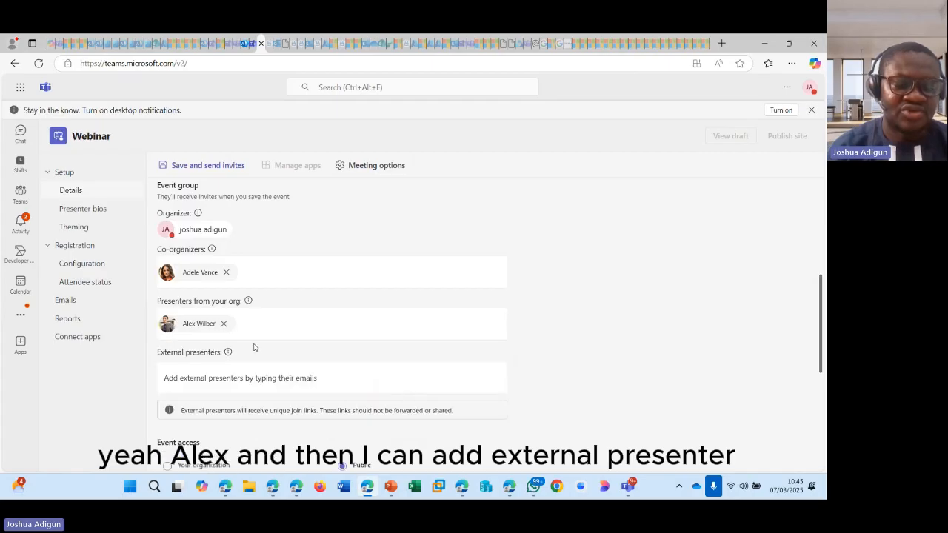
pyautogui.scroll(-1, 254, 347)
pyautogui.click(245, 322)
pyautogui.hotkey('ctrl', 'v')
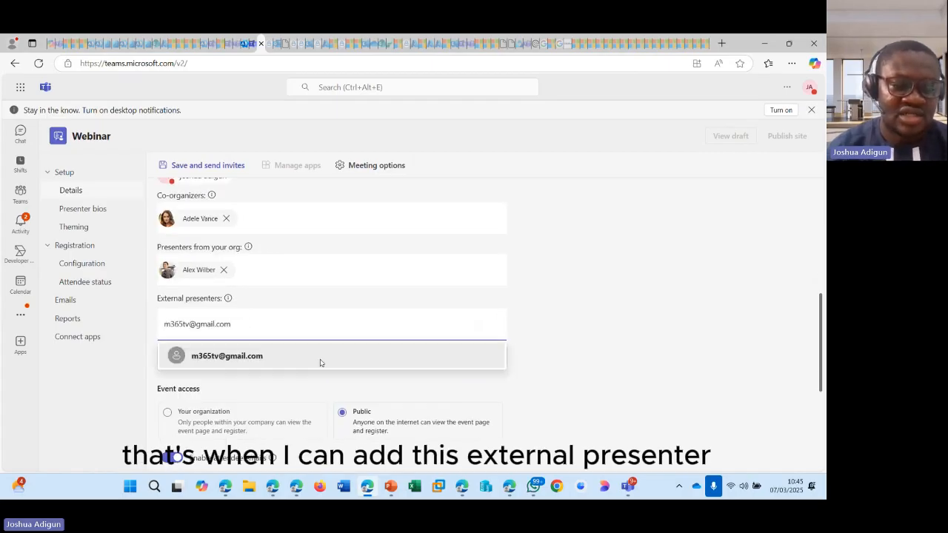
pyautogui.click(300, 360)
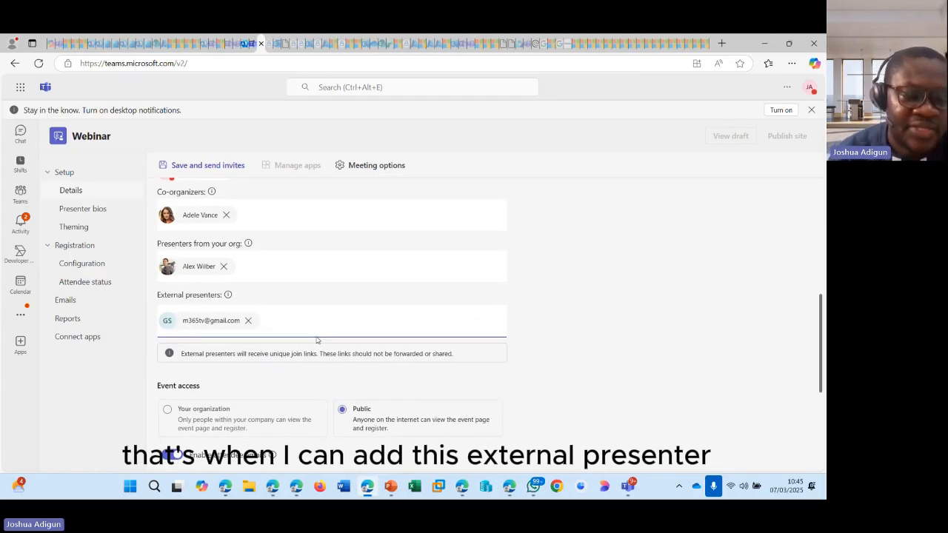
pyautogui.scroll(-2, 316, 340)
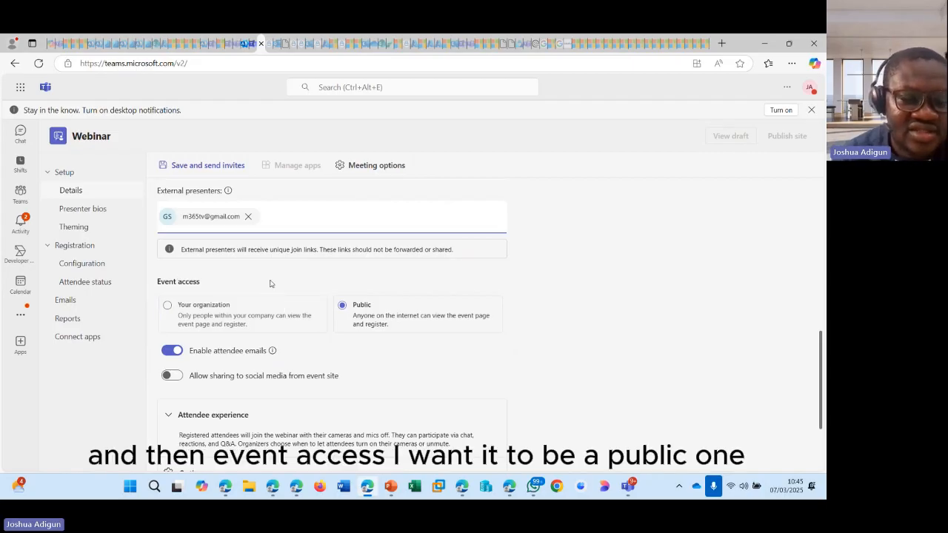
# - Keep the event public and open the full Meeting options via Edit more options
pyautogui.click(345, 307)
pyautogui.scroll(-1, 361, 316)
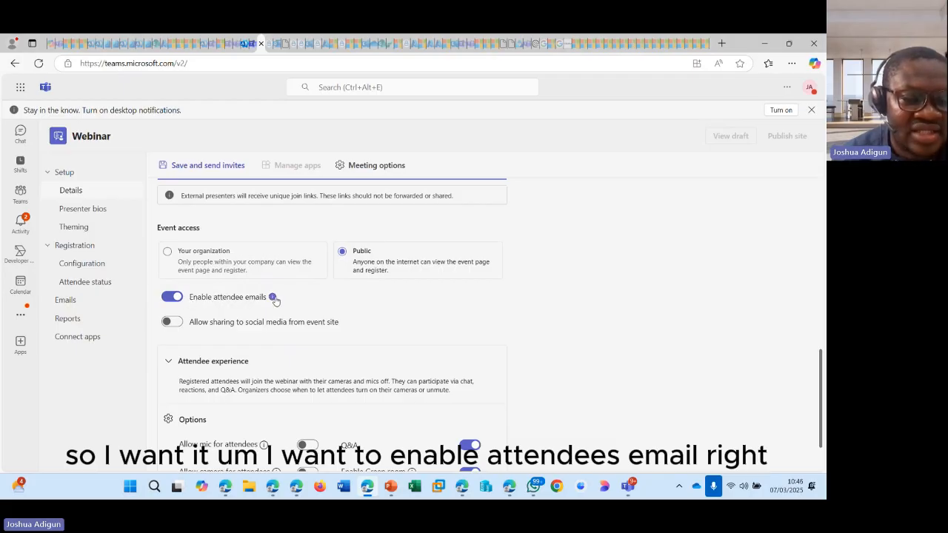
pyautogui.moveTo(274, 298)
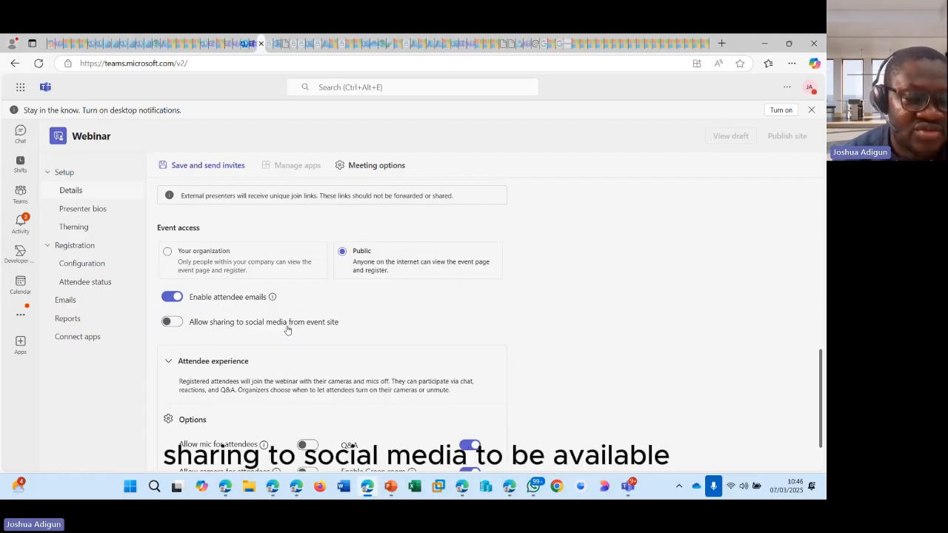
pyautogui.scroll(-1, 304, 318)
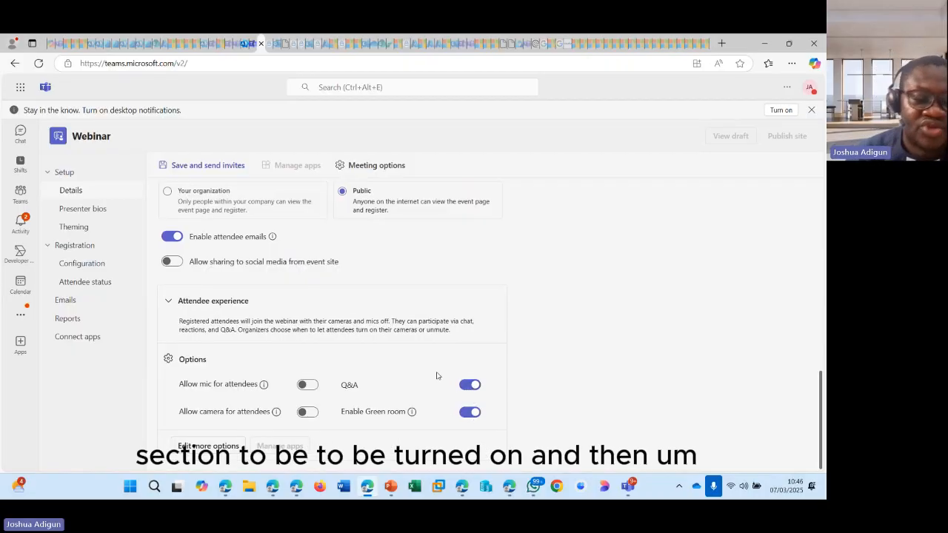
pyautogui.click(208, 446)
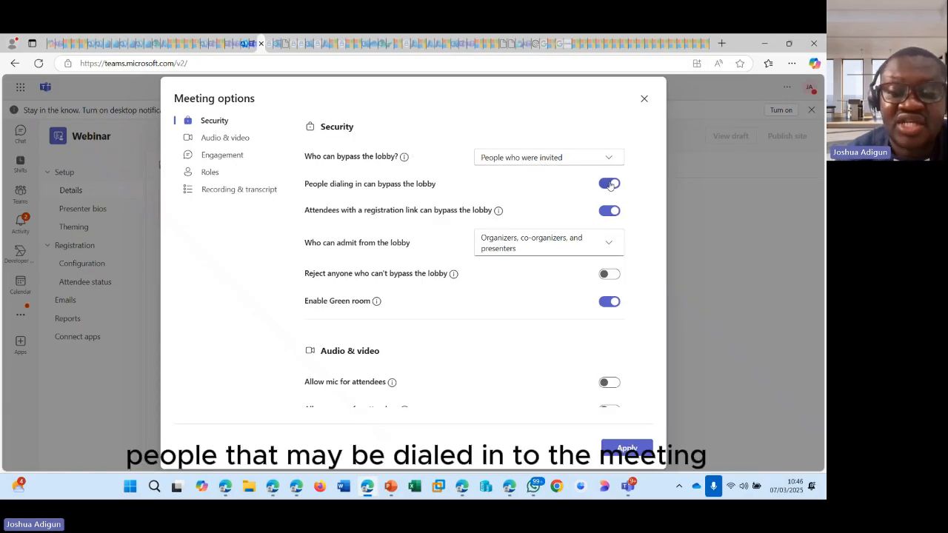
# - Let dial-in callers bypass the lobby and limit lobby admission to organizers and co-organizers
pyautogui.click(609, 184)
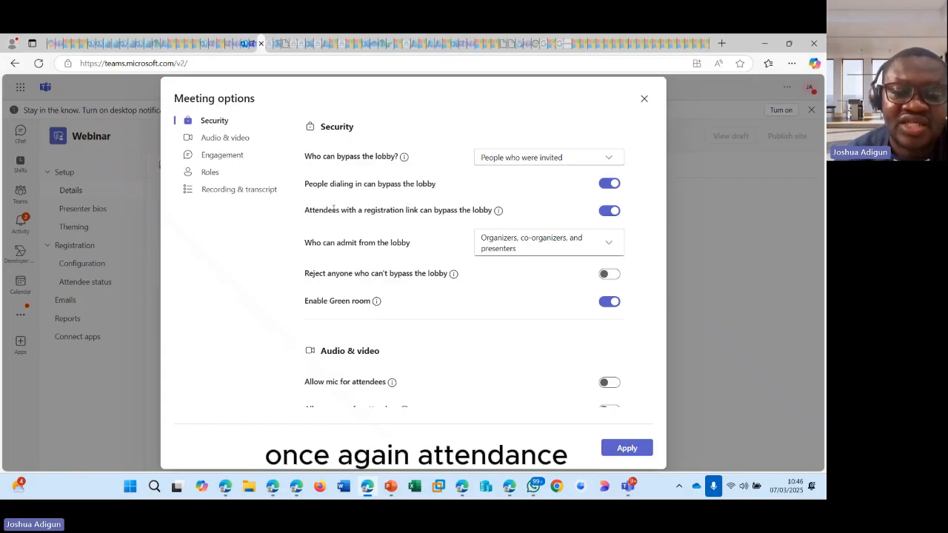
pyautogui.moveTo(312, 212); pyautogui.dragTo(456, 214)
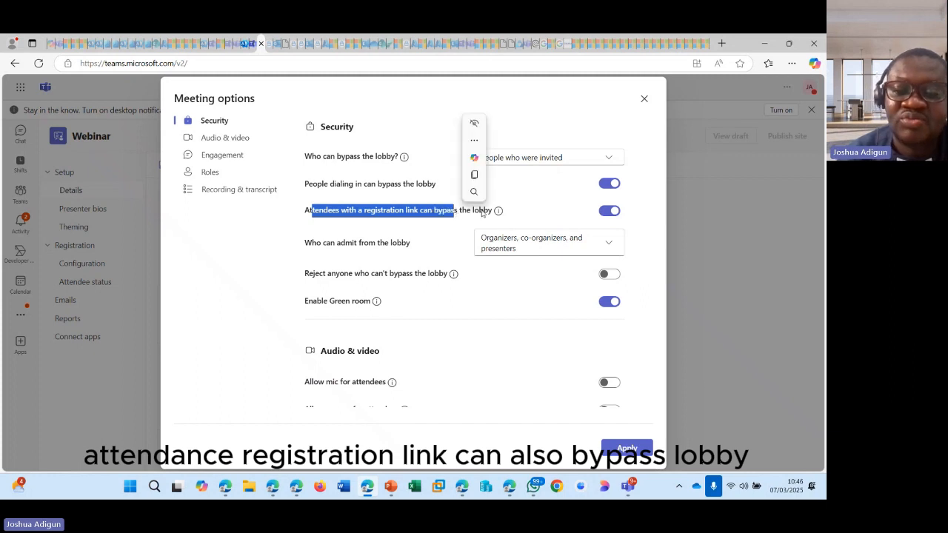
pyautogui.click(538, 214)
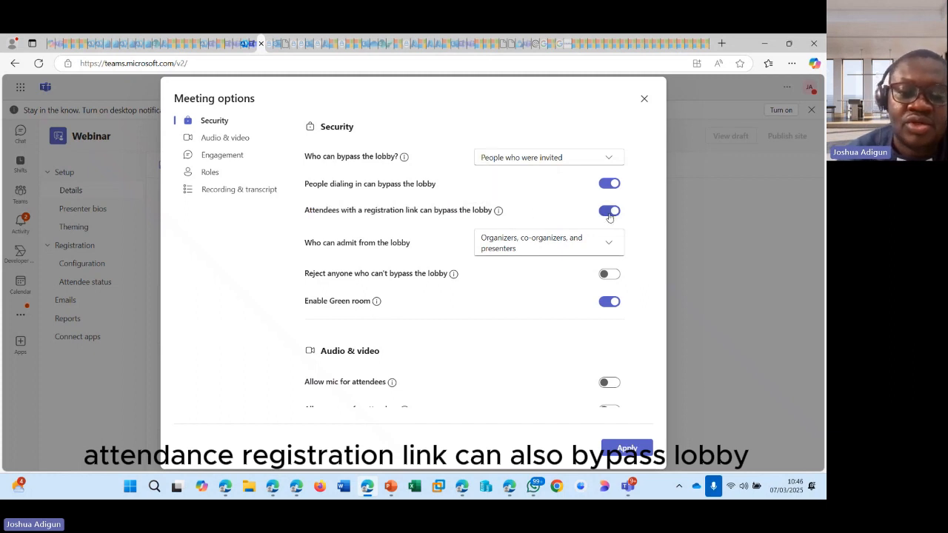
pyautogui.click(513, 249)
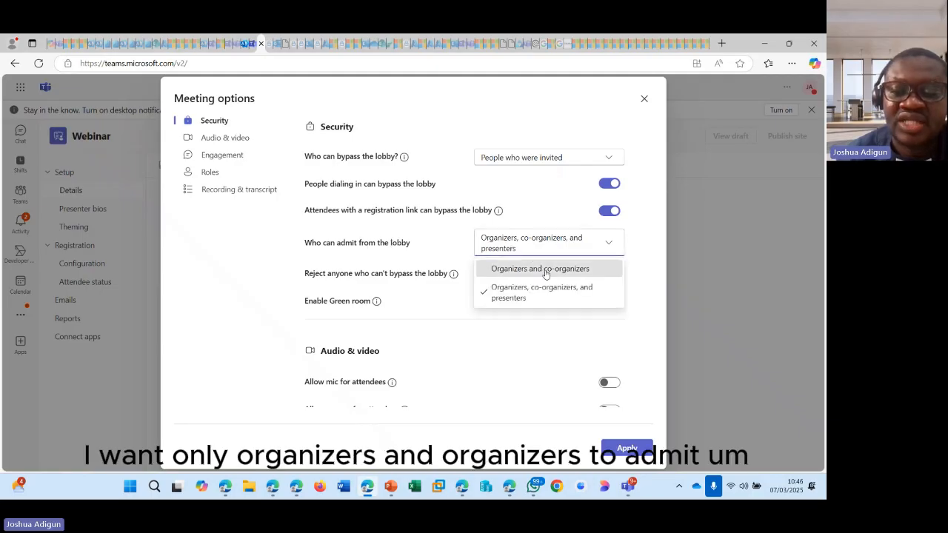
pyautogui.click(546, 270)
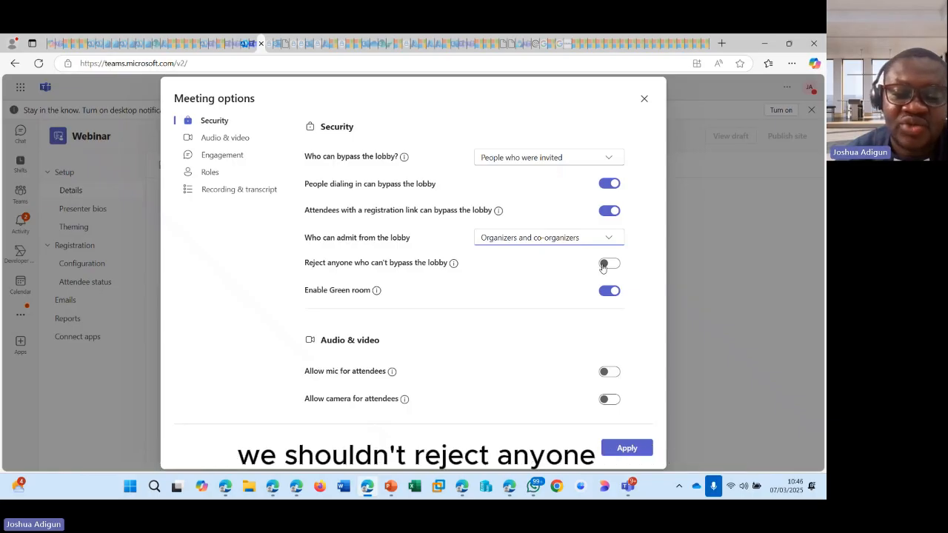
pyautogui.scroll(-3, 523, 284)
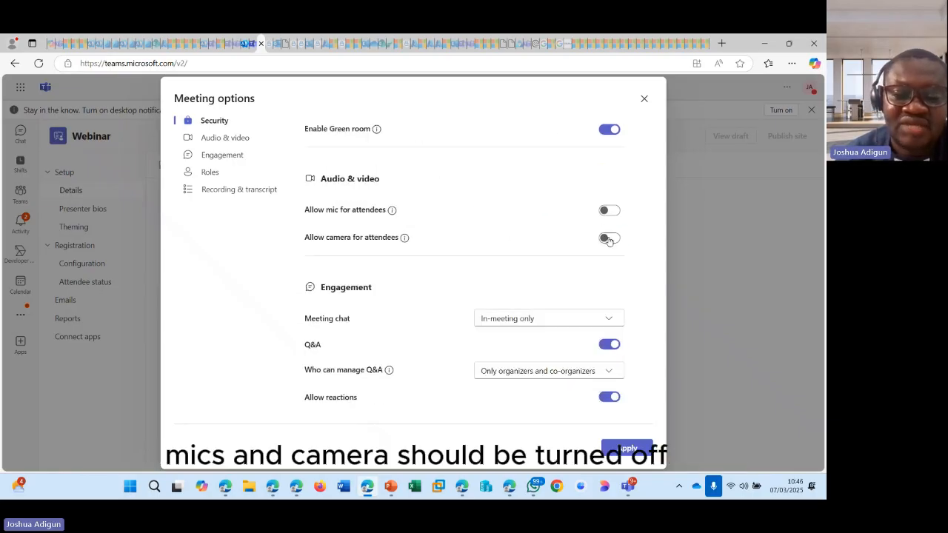
# - Switch on announcements when dial-in callers join or leave
pyautogui.scroll(-1, 609, 255)
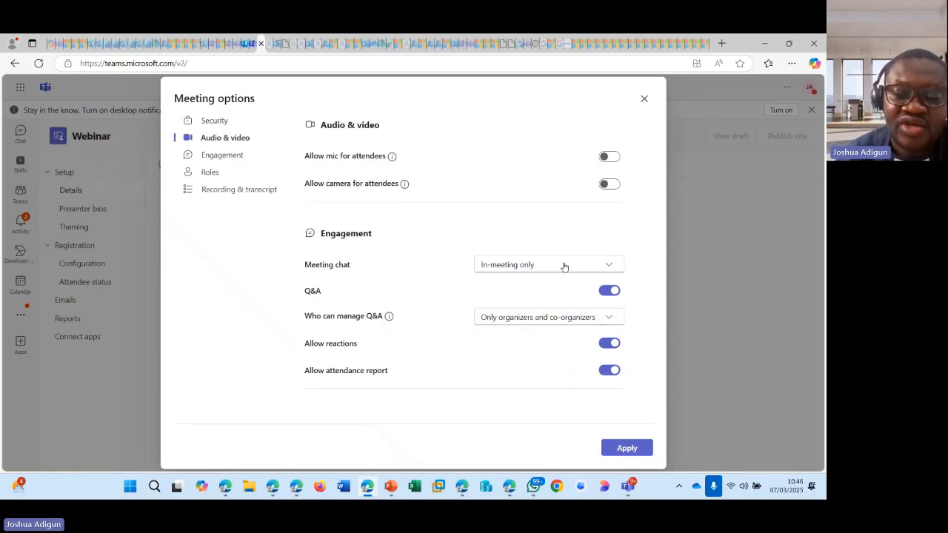
pyautogui.scroll(2, 372, 256)
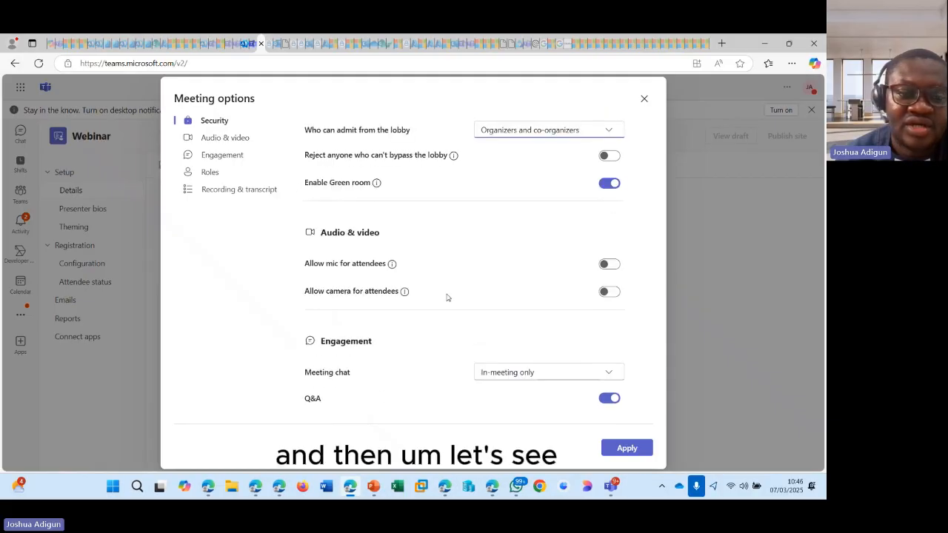
pyautogui.scroll(-8, 447, 296)
pyautogui.scroll(2, 354, 244)
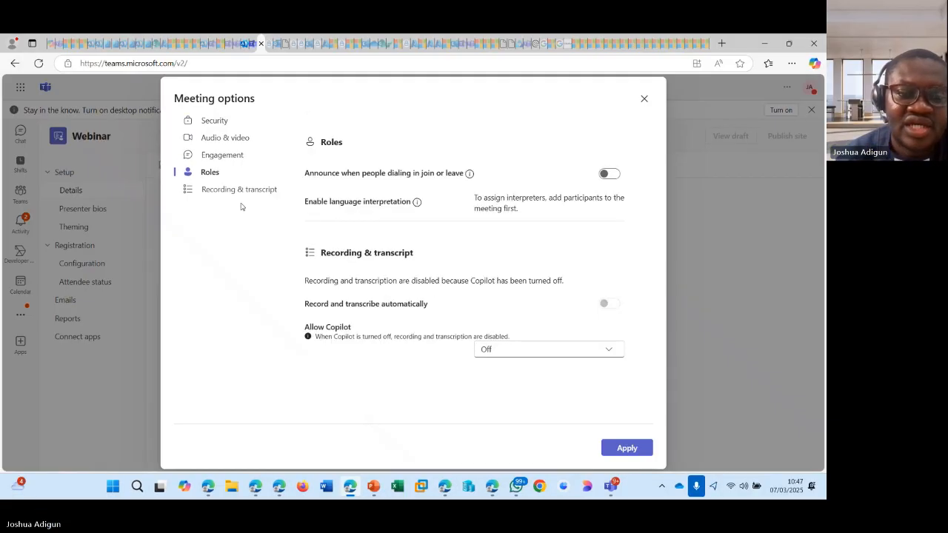
pyautogui.scroll(3, 352, 252)
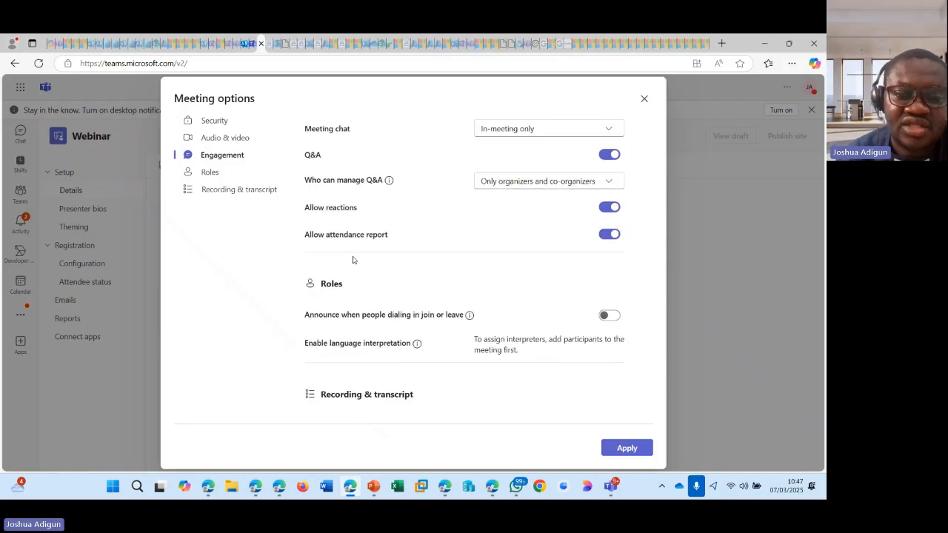
pyautogui.scroll(-3, 359, 255)
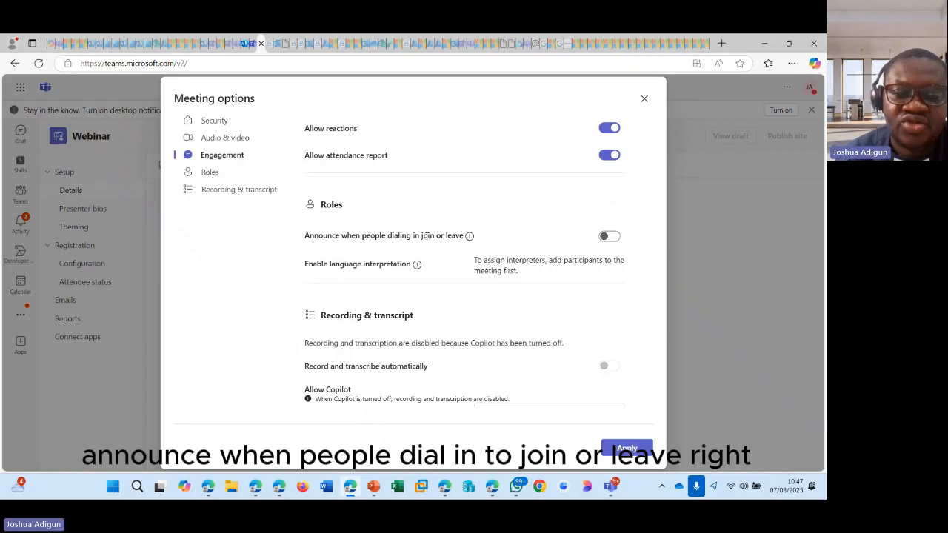
pyautogui.click(607, 237)
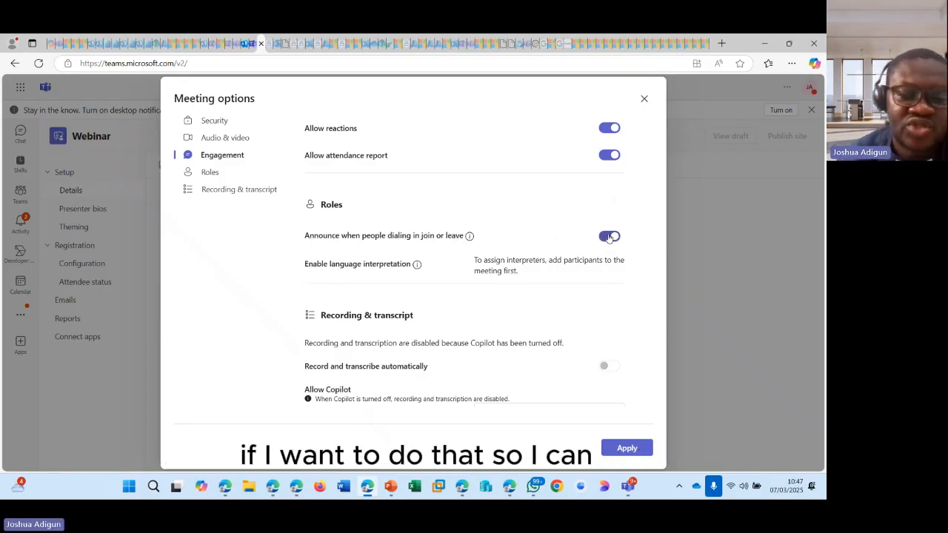
# - Review the disabled recording and transcript settings and apply the meeting options
pyautogui.scroll(-3, 551, 278)
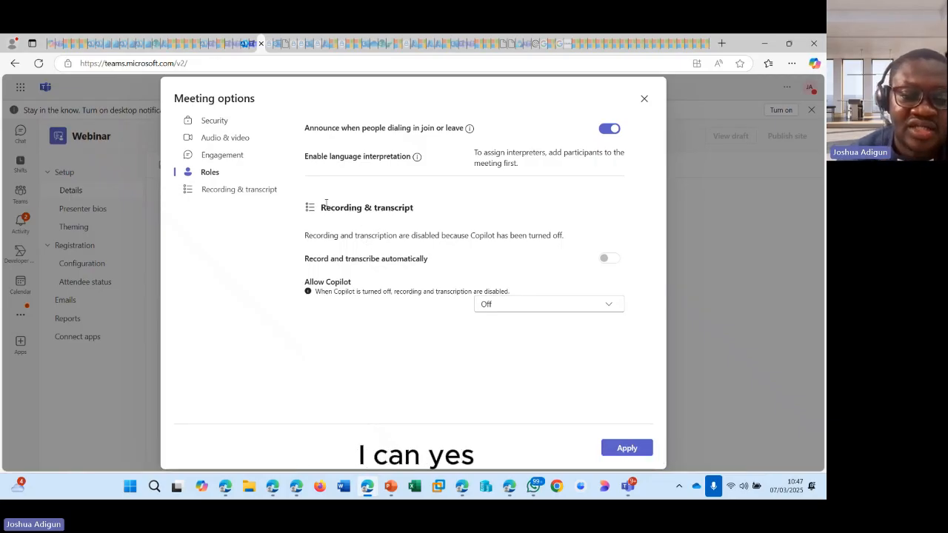
pyautogui.moveTo(323, 208); pyautogui.dragTo(419, 232)
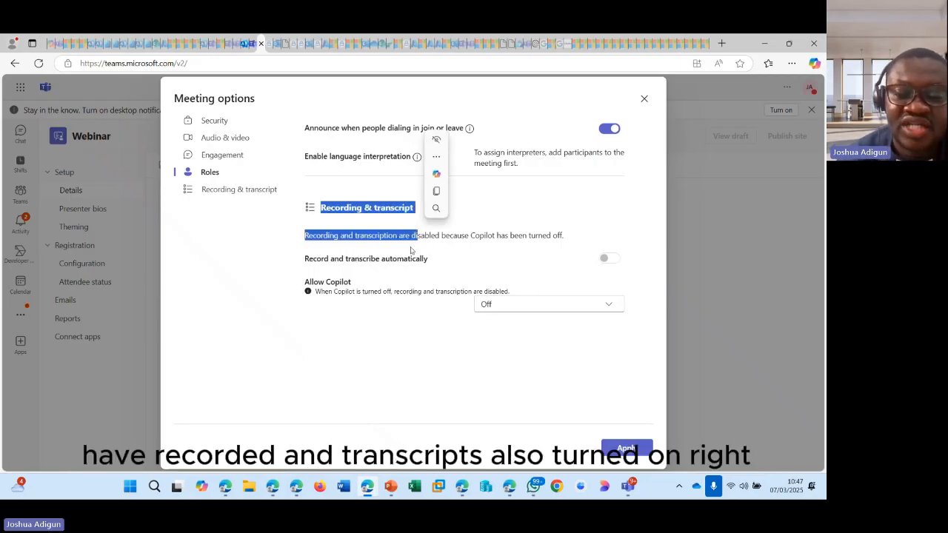
pyautogui.click(411, 250)
pyautogui.scroll(-2, 388, 278)
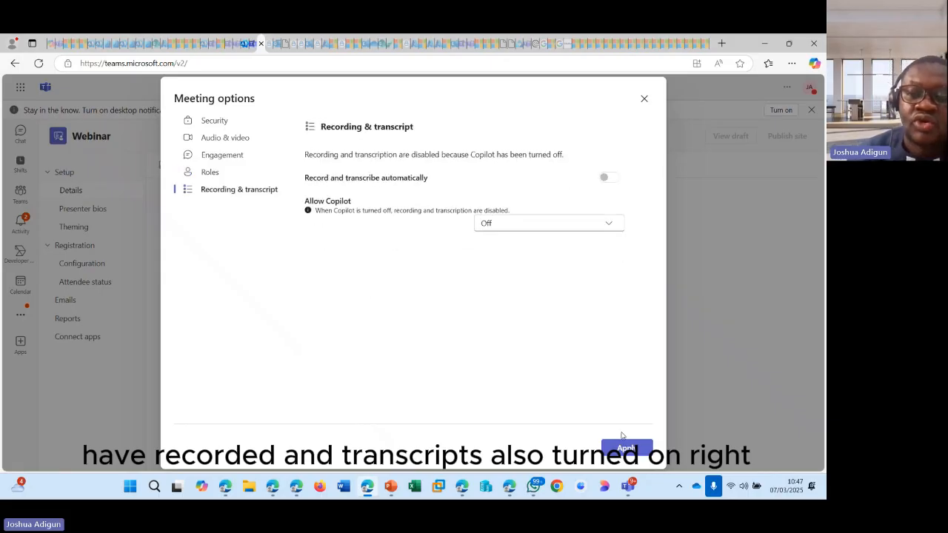
pyautogui.click(642, 448)
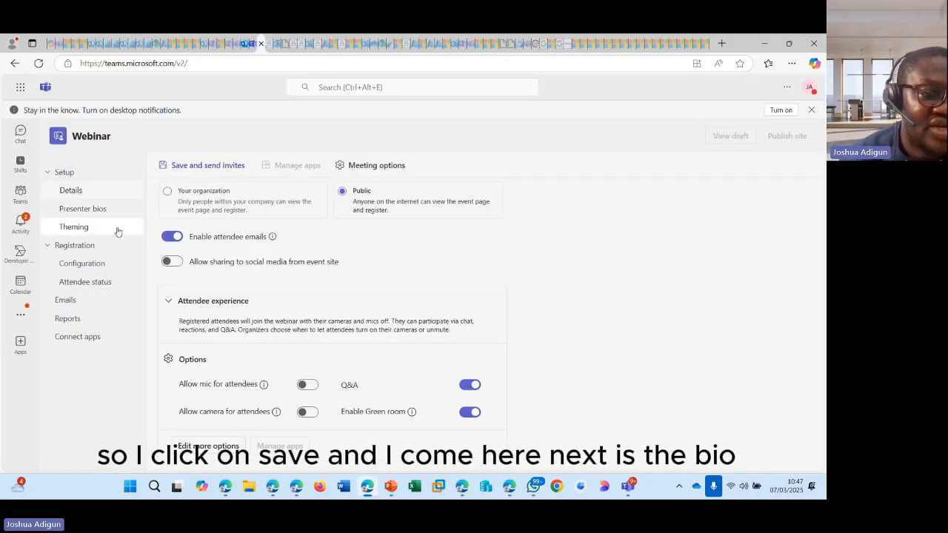
# - Save the webinar details as a draft and go to the Presenter bios section
pyautogui.click(102, 208)
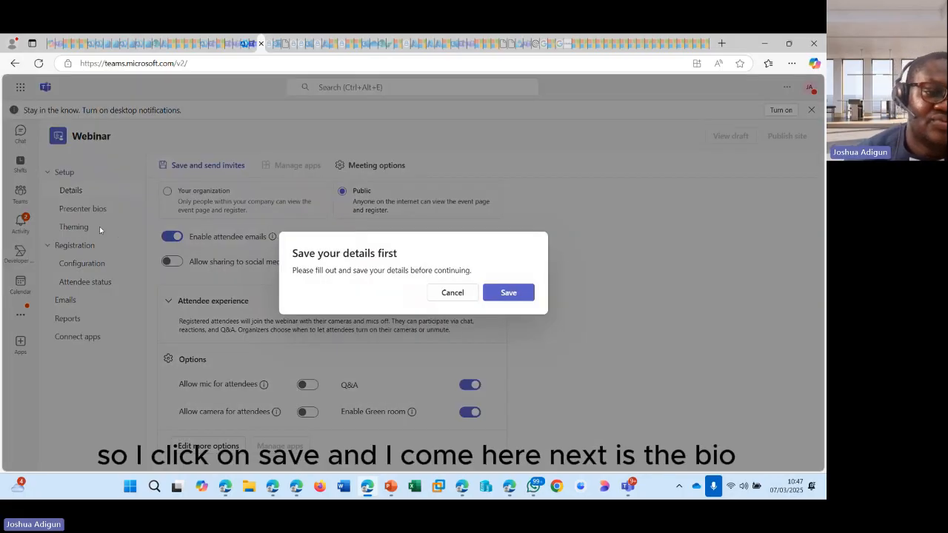
pyautogui.click(510, 293)
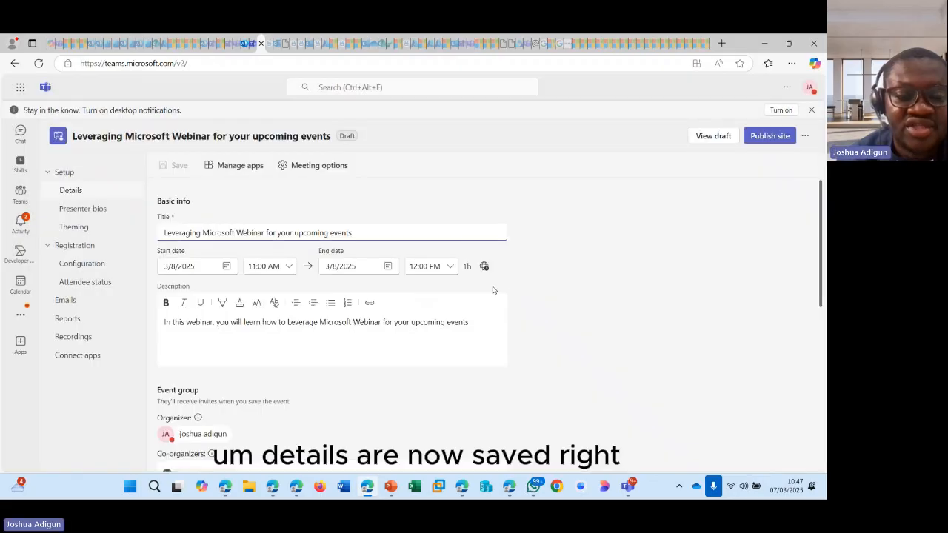
pyautogui.click(81, 209)
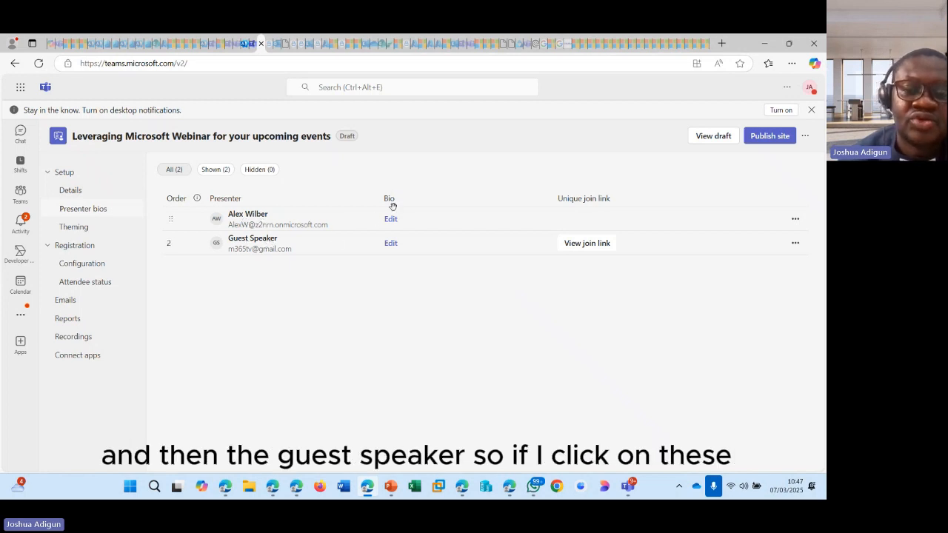
# - Give the first presenter company Microsoft and bio 'He is a seasoned Project Manager', then save
pyautogui.click(390, 221)
pyautogui.click(359, 226)
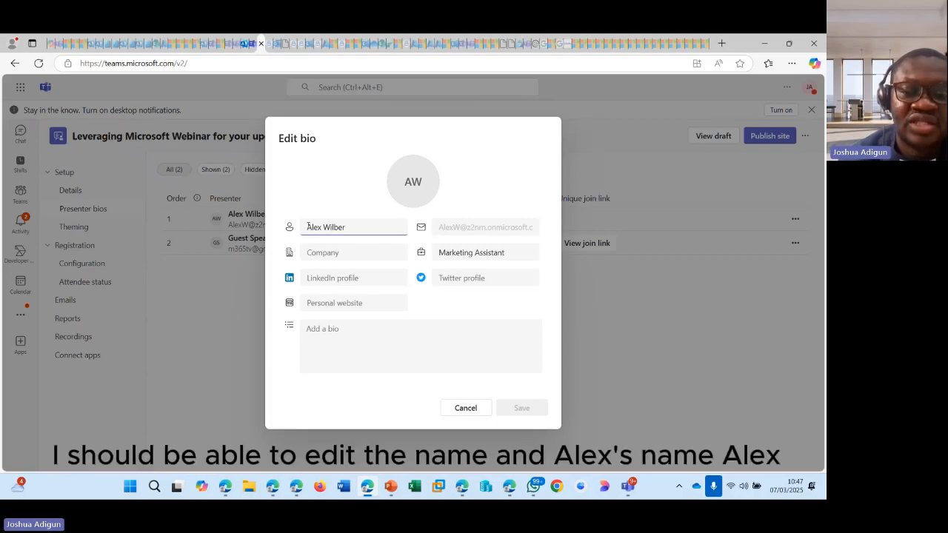
pyautogui.click(341, 253)
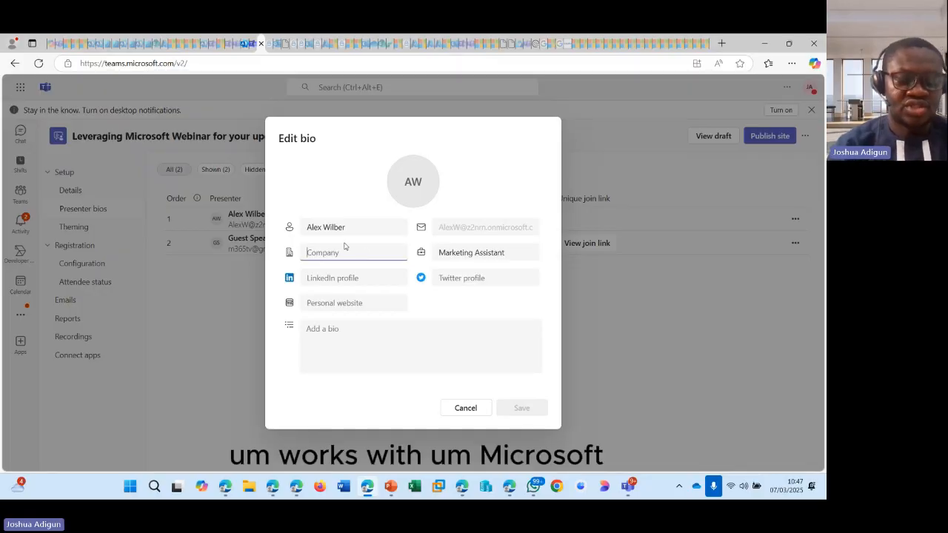
pyautogui.write('Microsoft')
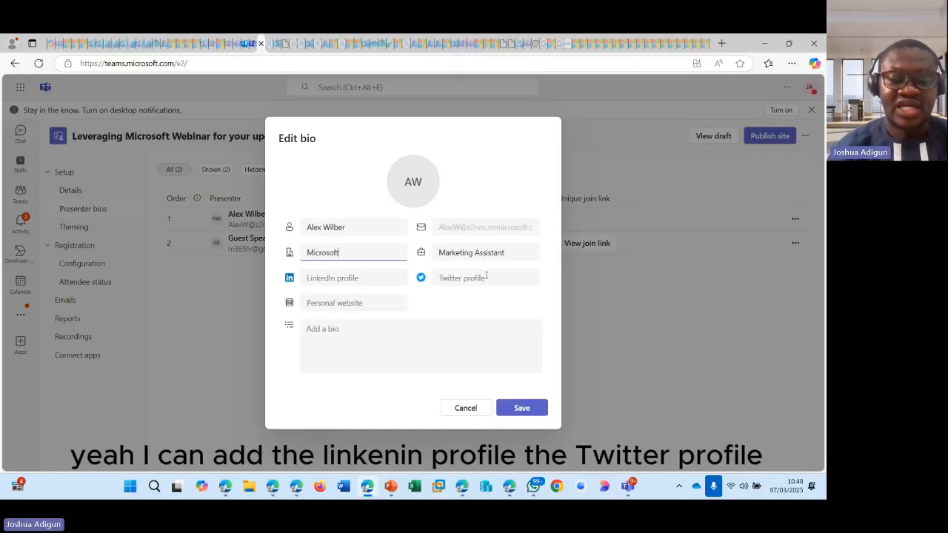
pyautogui.click(370, 280)
pyautogui.click(471, 276)
pyautogui.click(357, 333)
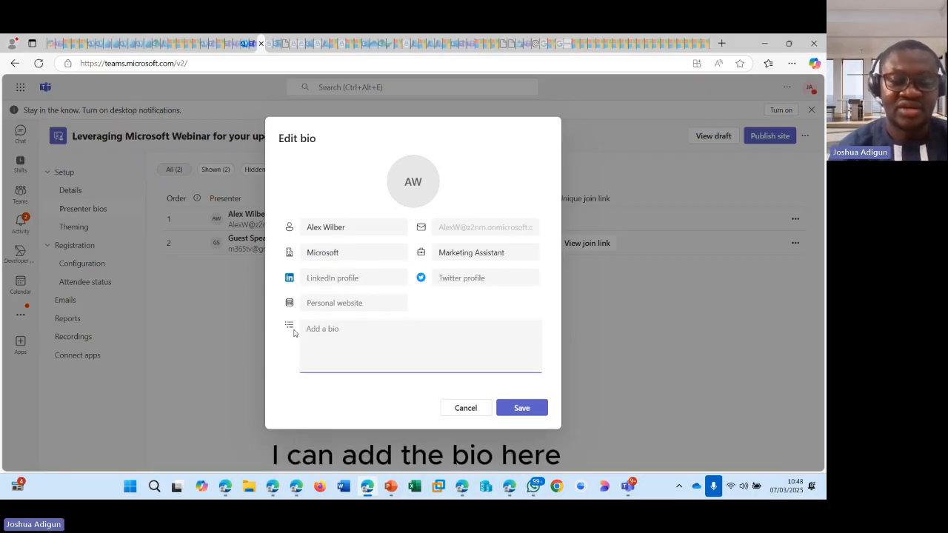
pyautogui.write('He is a season')
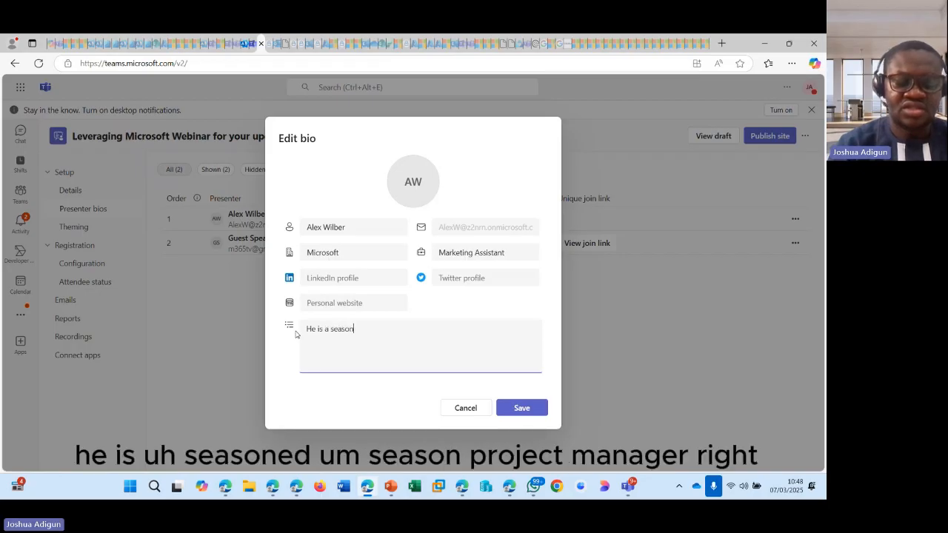
pyautogui.write('re')
pyautogui.press('BackSpace')
pyautogui.press('BackSpace')
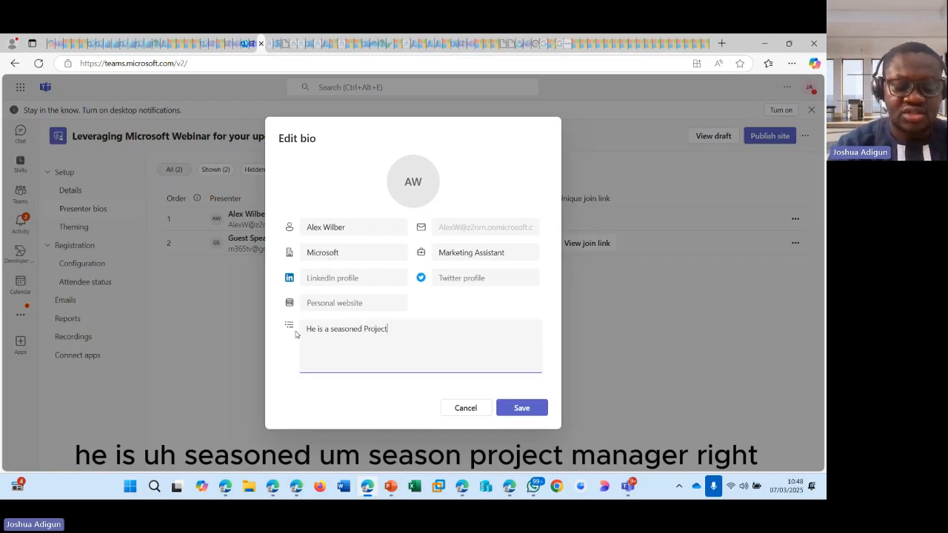
pyautogui.write('ed Project Manager')
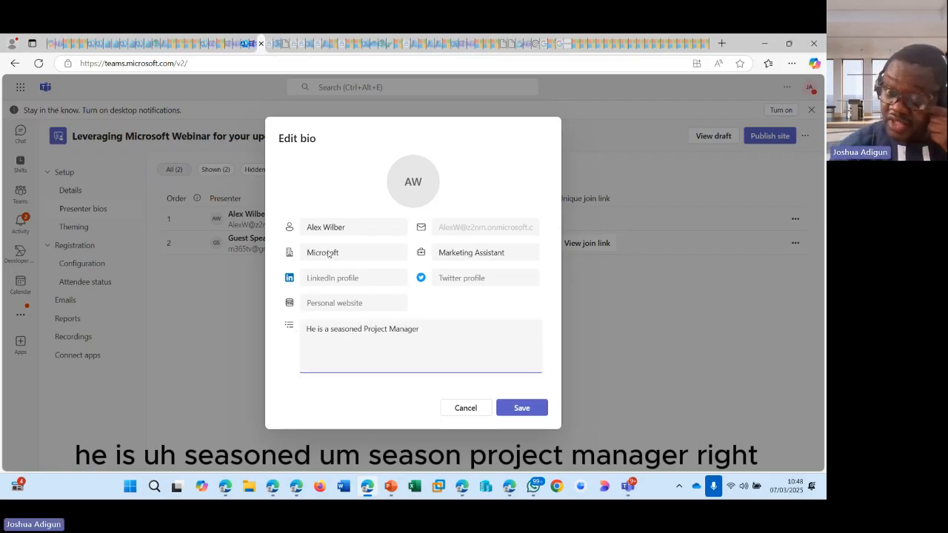
pyautogui.click(517, 405)
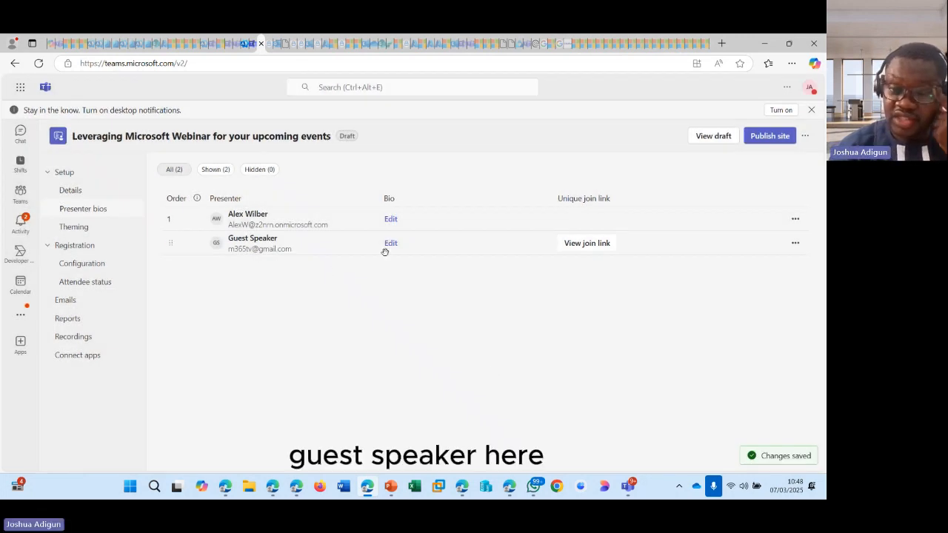
# - Rename the guest presenter to 'AjTechHouse (Guest Speaker)'
pyautogui.click(391, 245)
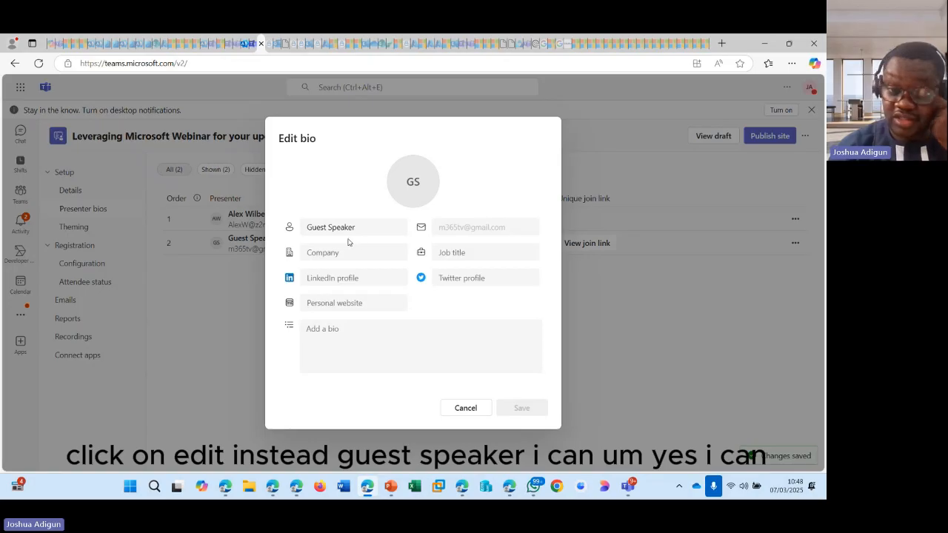
pyautogui.moveTo(359, 230); pyautogui.dragTo(307, 223)
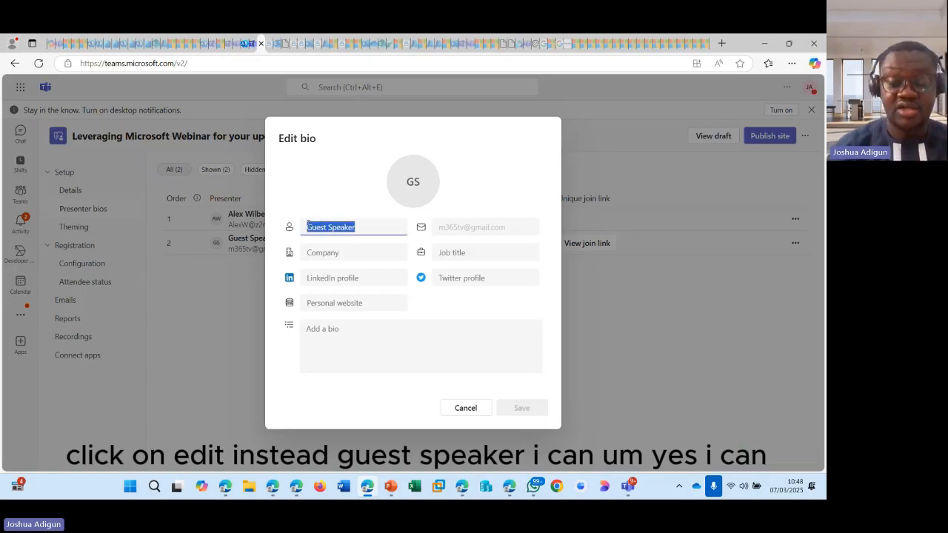
pyautogui.click(378, 226)
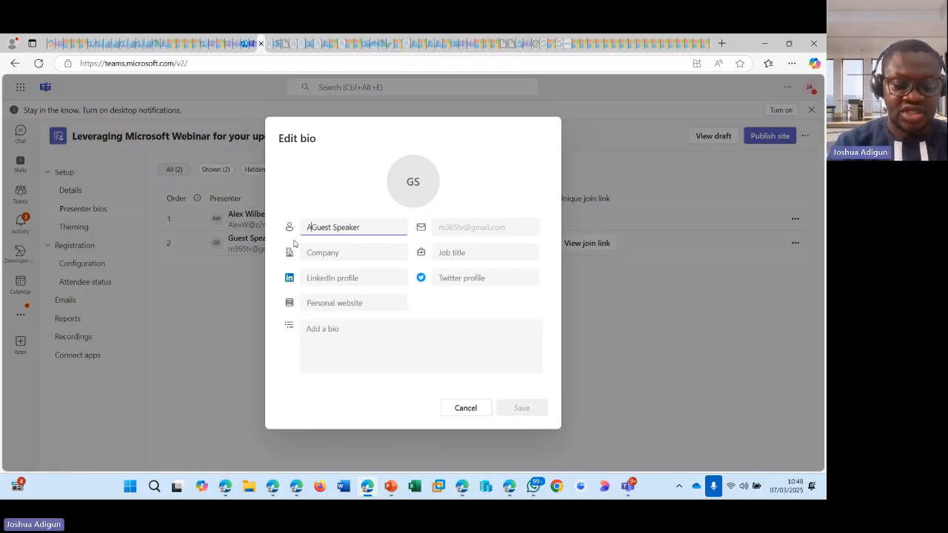
pyautogui.write('AjTechHouse')
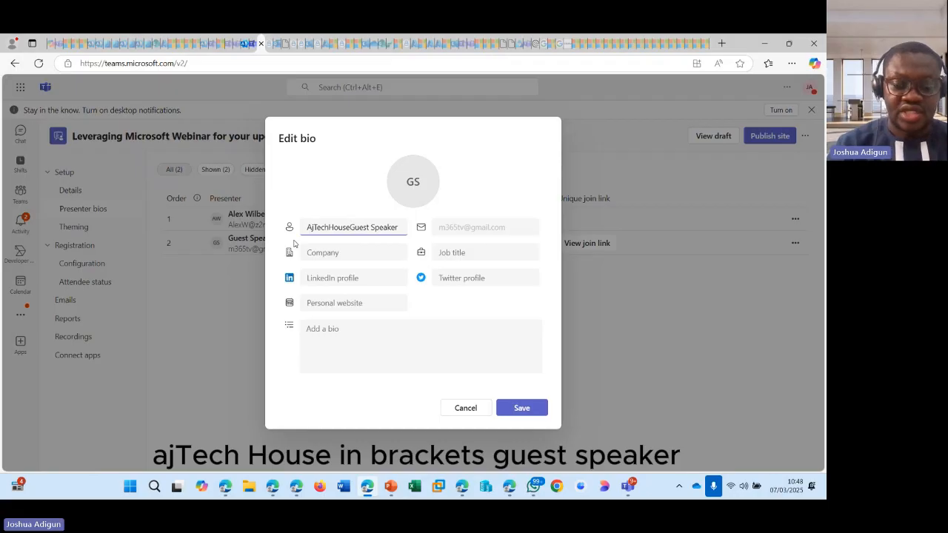
pyautogui.write(' (')
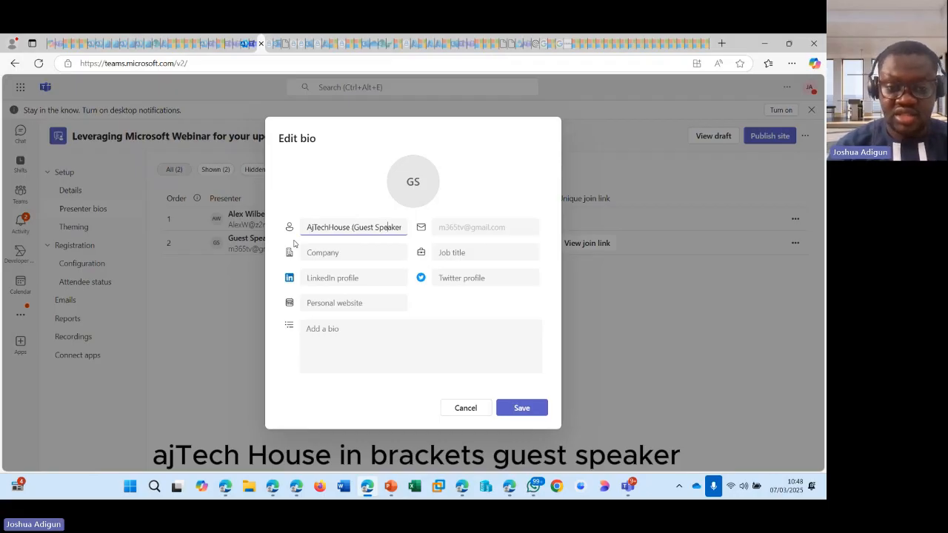
pyautogui.press('Right')
pyautogui.press('Right')
pyautogui.write(')')
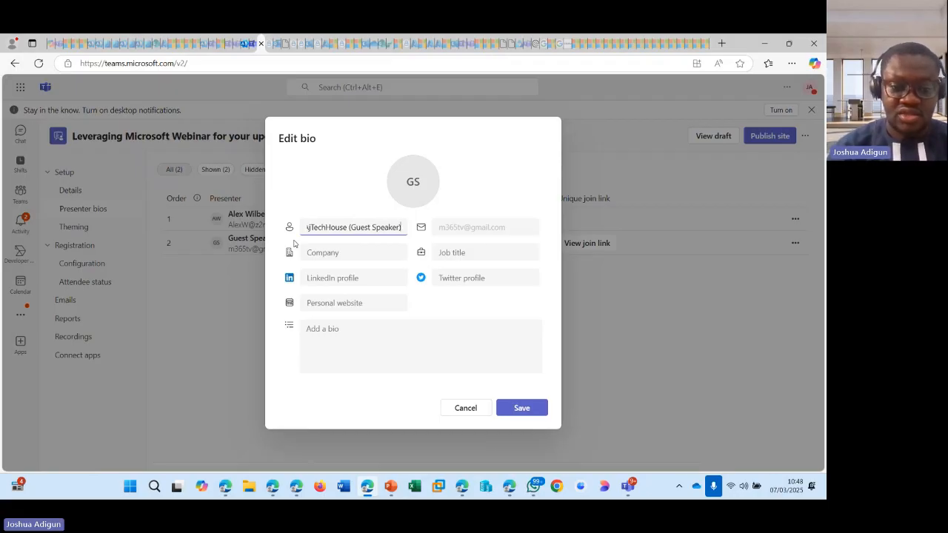
# - Set company to AjTechHouse, add the bio 'This is a hub of learning anything tech', and save
pyautogui.click(367, 255)
pyautogui.write('A')
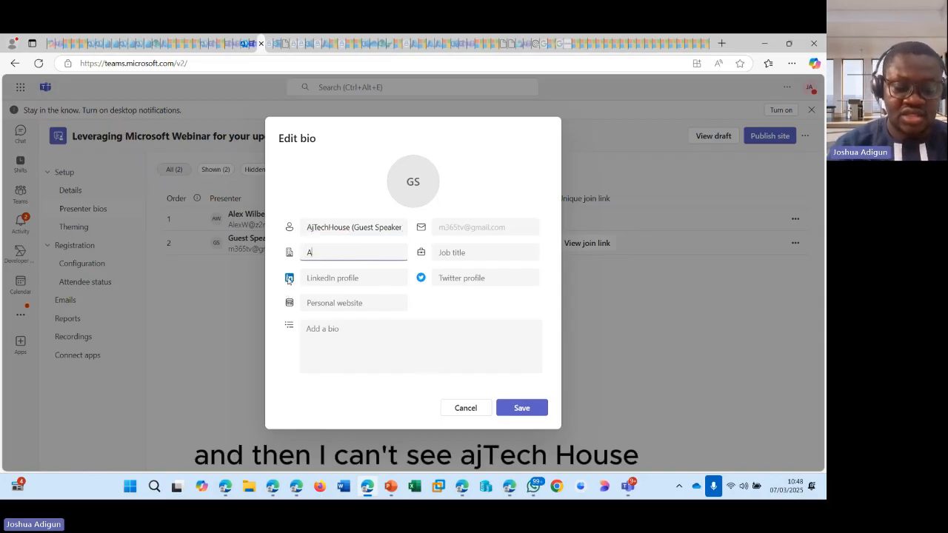
pyautogui.write('jTechHouse')
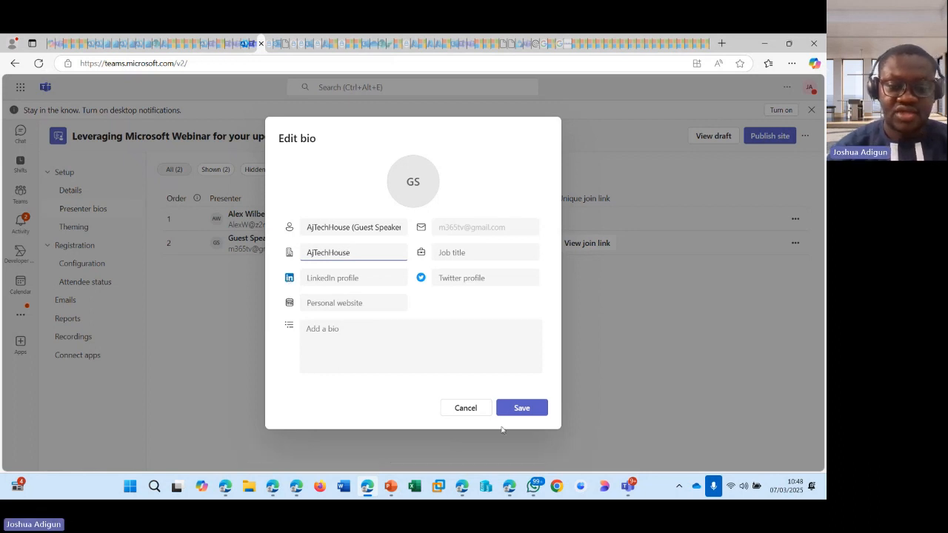
pyautogui.click(318, 328)
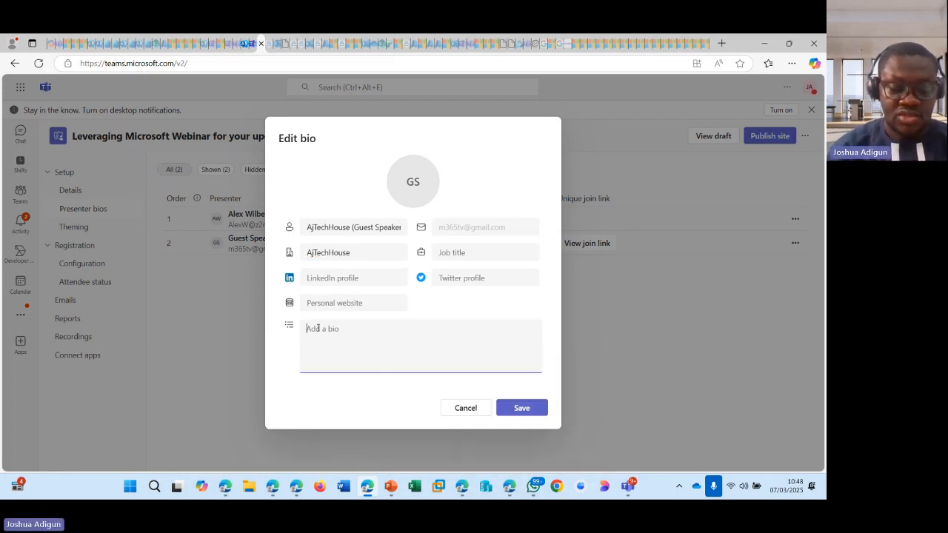
pyautogui.write('This is')
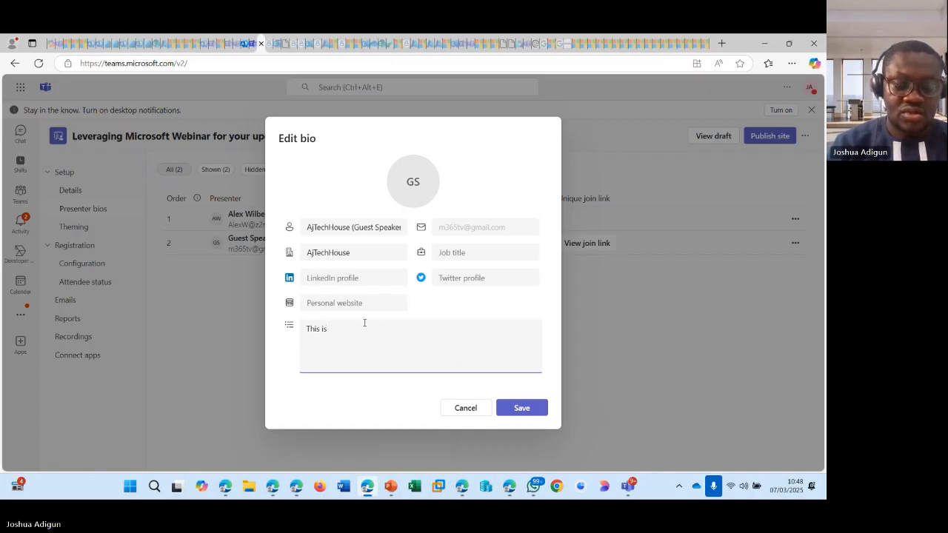
pyautogui.write(' a hub o')
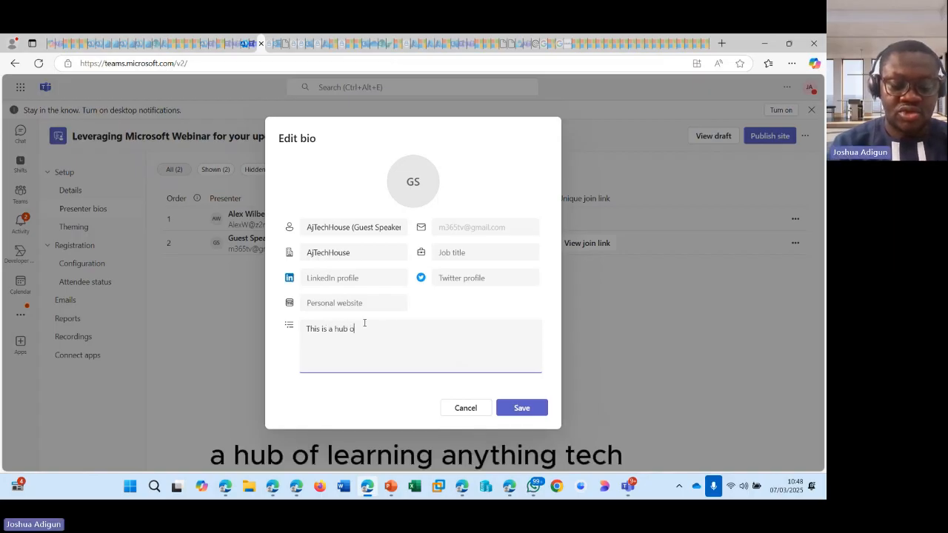
pyautogui.write('f le')
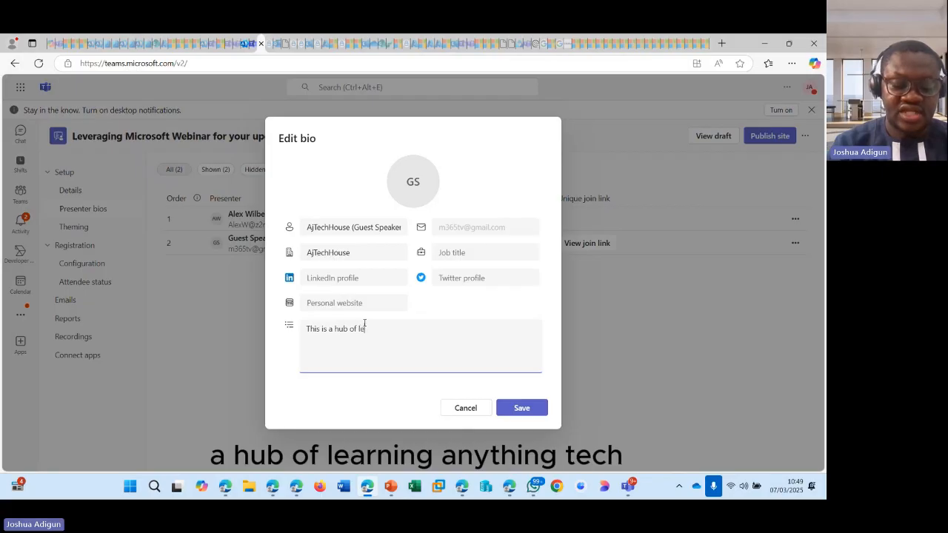
pyautogui.write('arning anything tech')
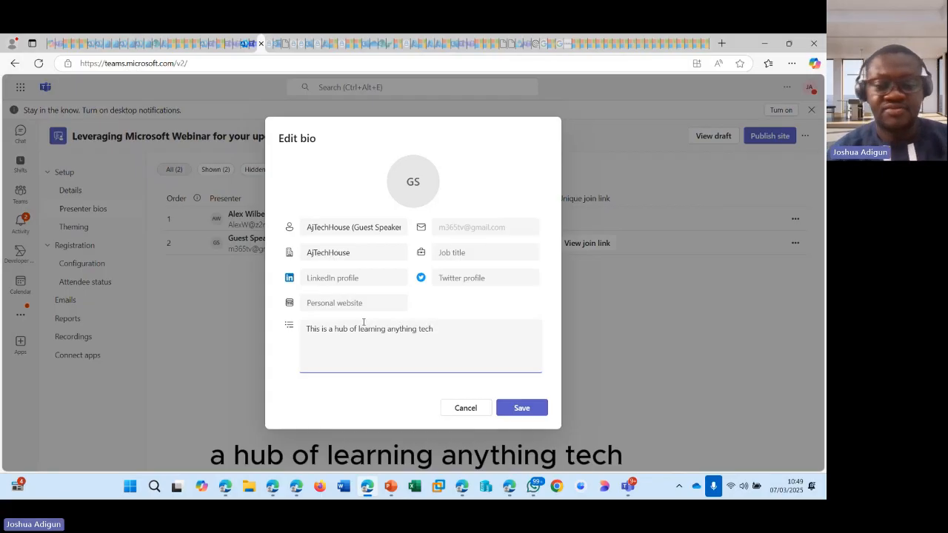
pyautogui.click(521, 409)
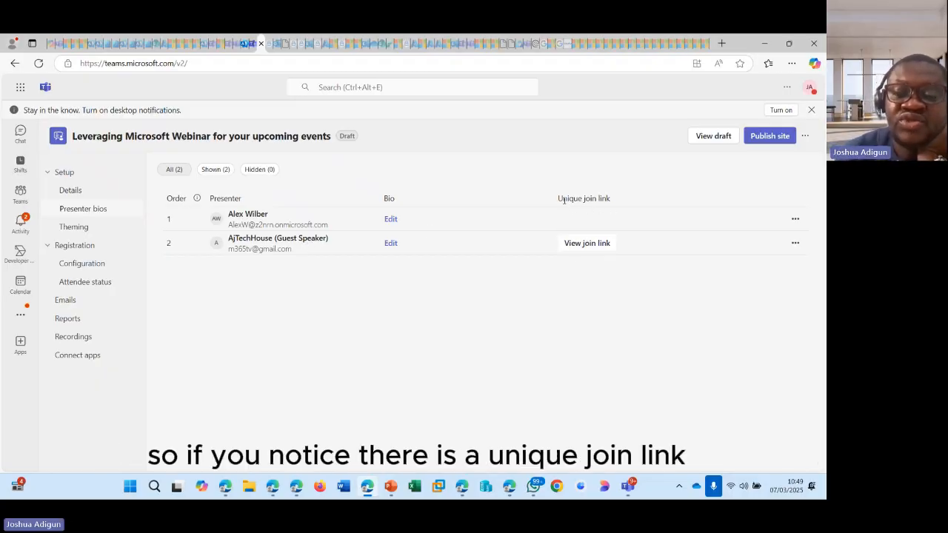
pyautogui.moveTo(558, 199); pyautogui.dragTo(611, 200)
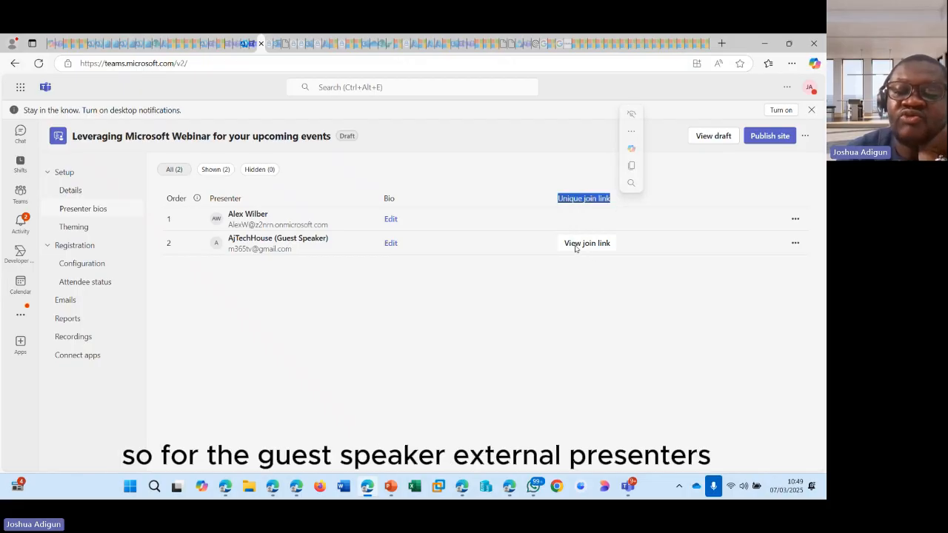
pyautogui.click(261, 267)
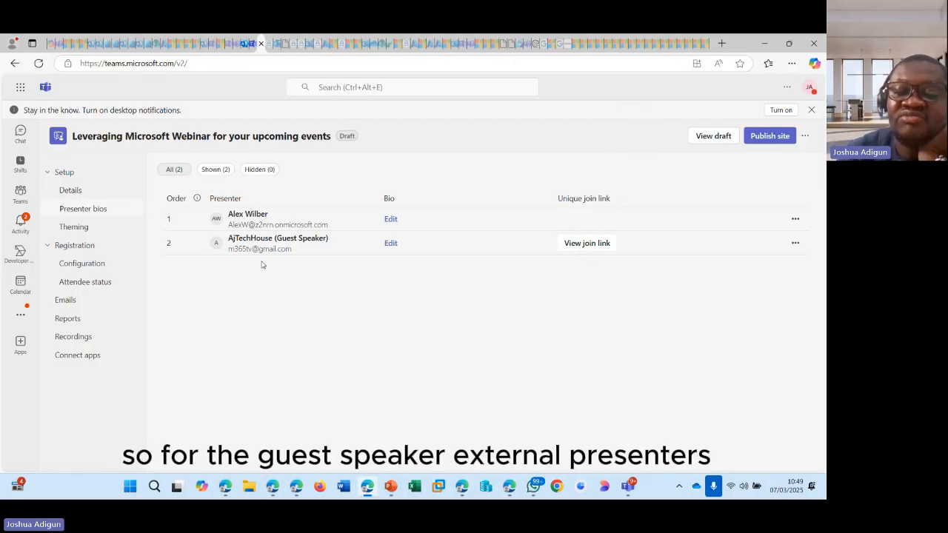
pyautogui.click(589, 246)
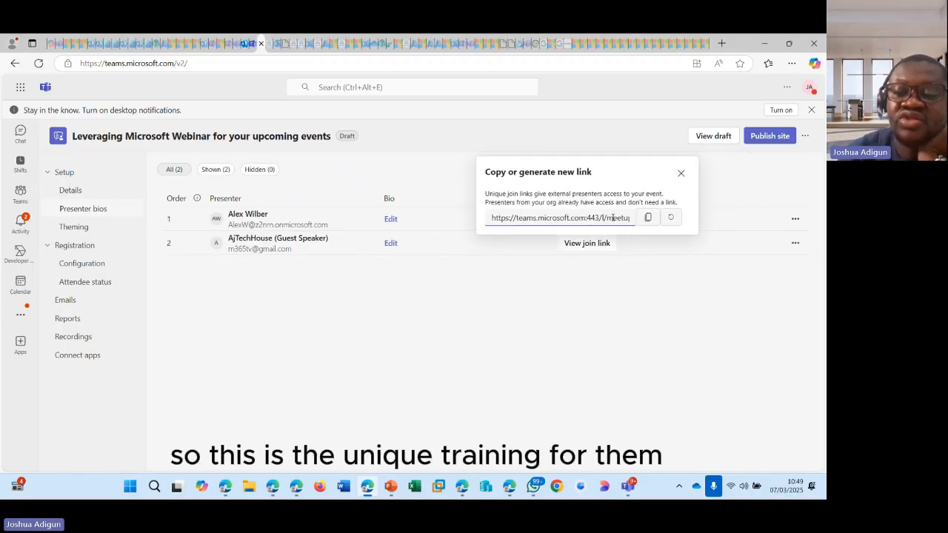
pyautogui.click(672, 218)
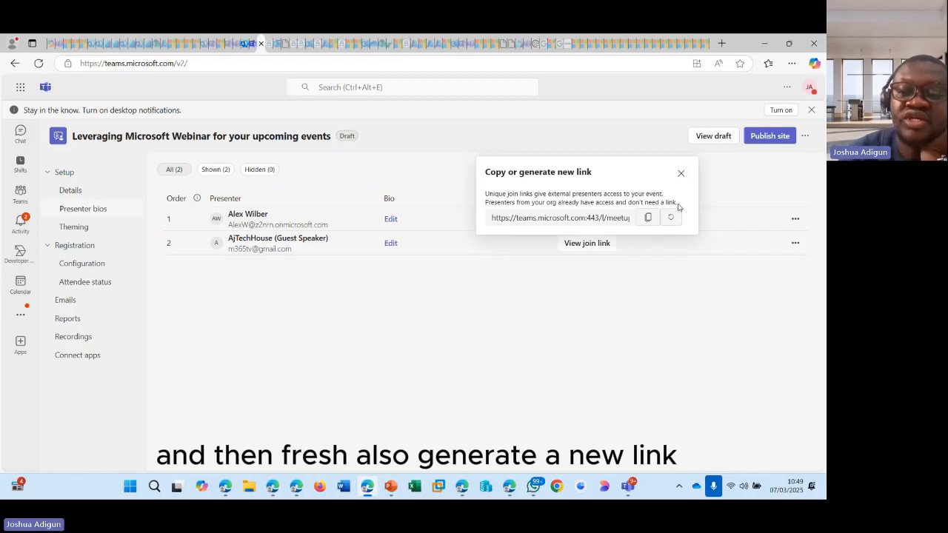
pyautogui.click(681, 174)
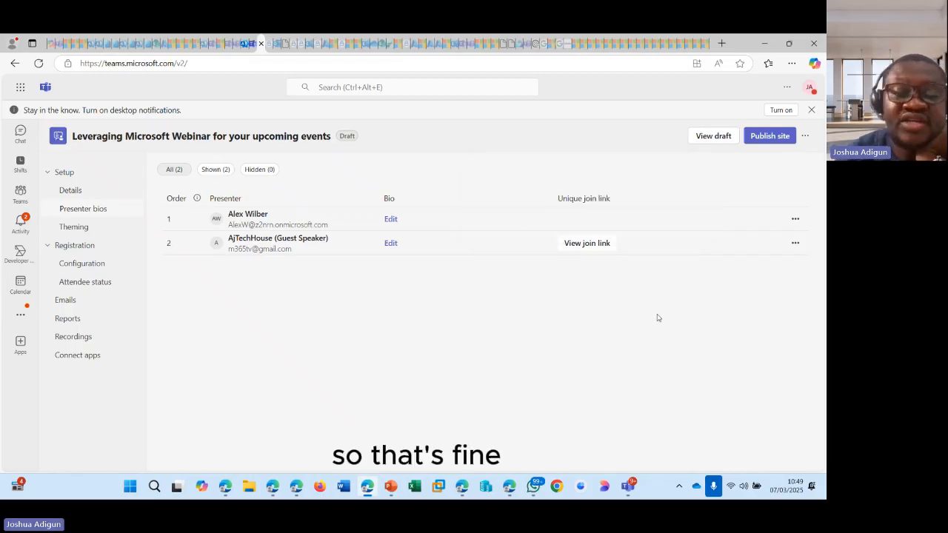
pyautogui.click(795, 244)
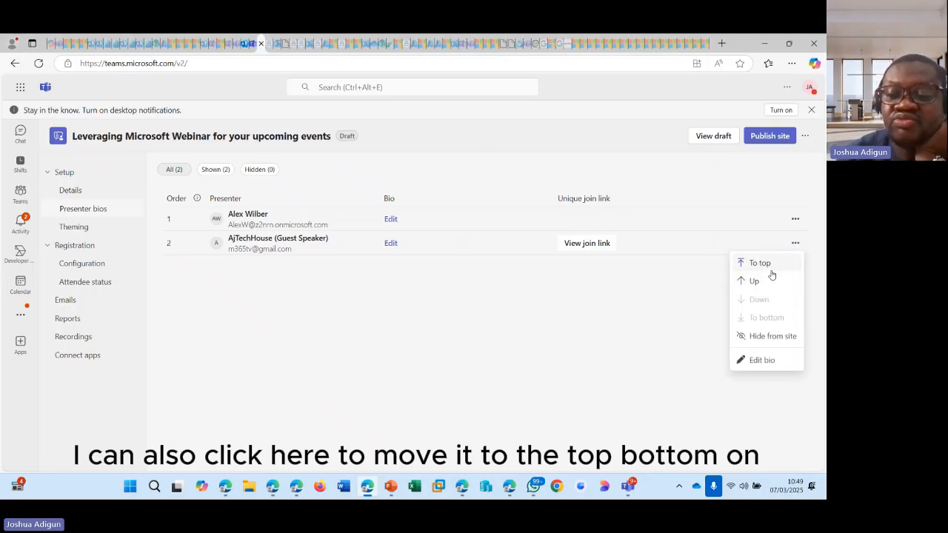
pyautogui.click(562, 337)
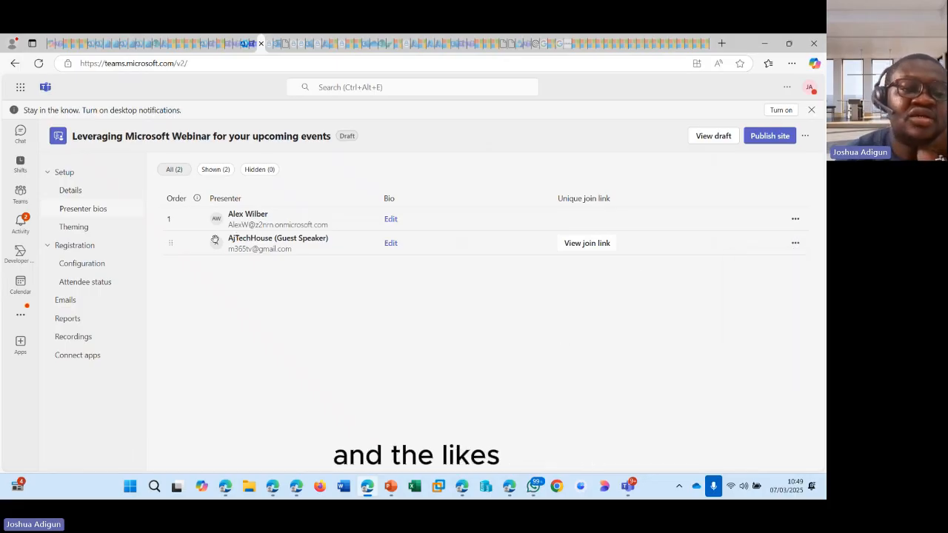
# - In Theming, set the event logo to the 'logs' image, zoomed in two steps, and save
pyautogui.click(78, 226)
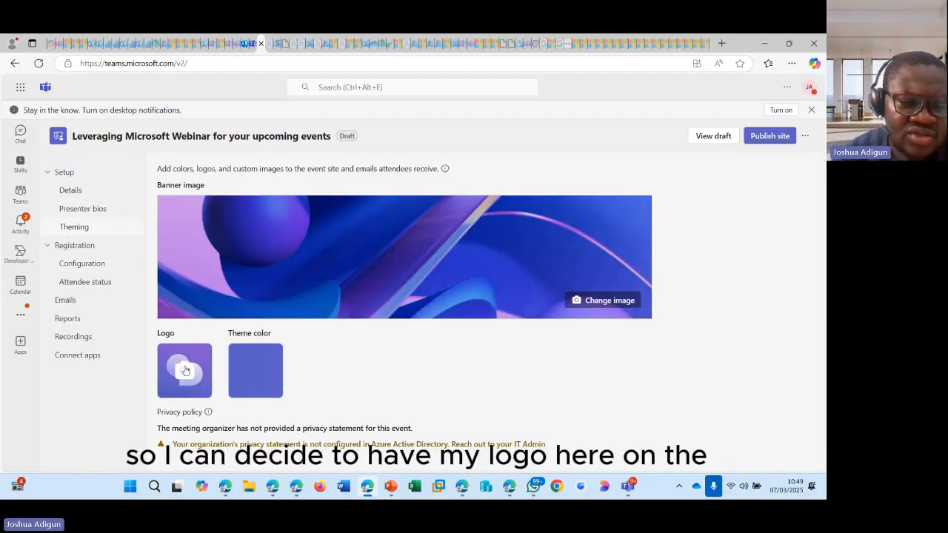
pyautogui.click(185, 371)
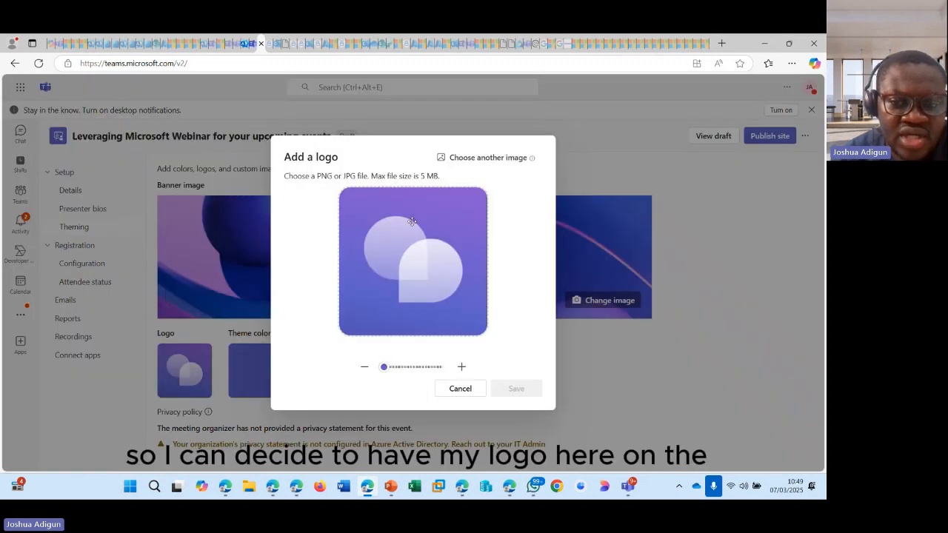
pyautogui.click(483, 158)
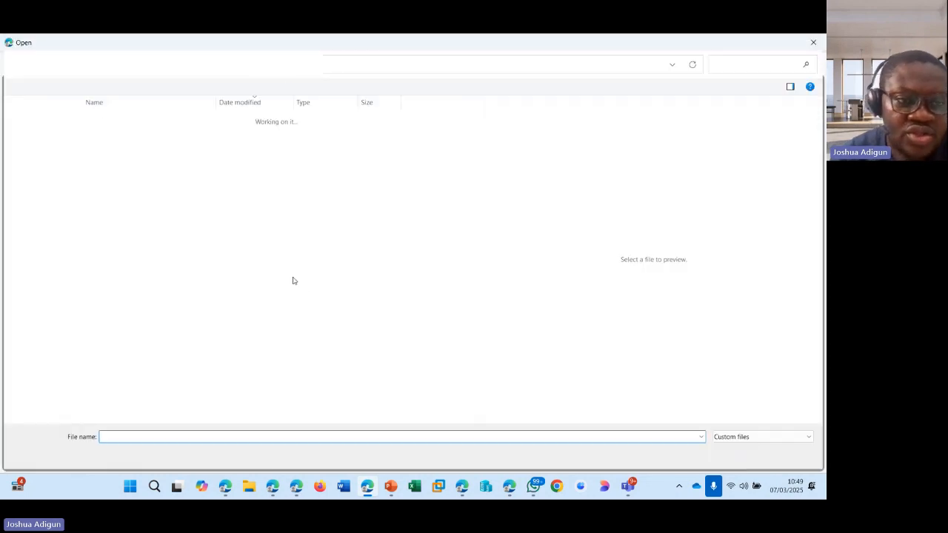
pyautogui.click(123, 148)
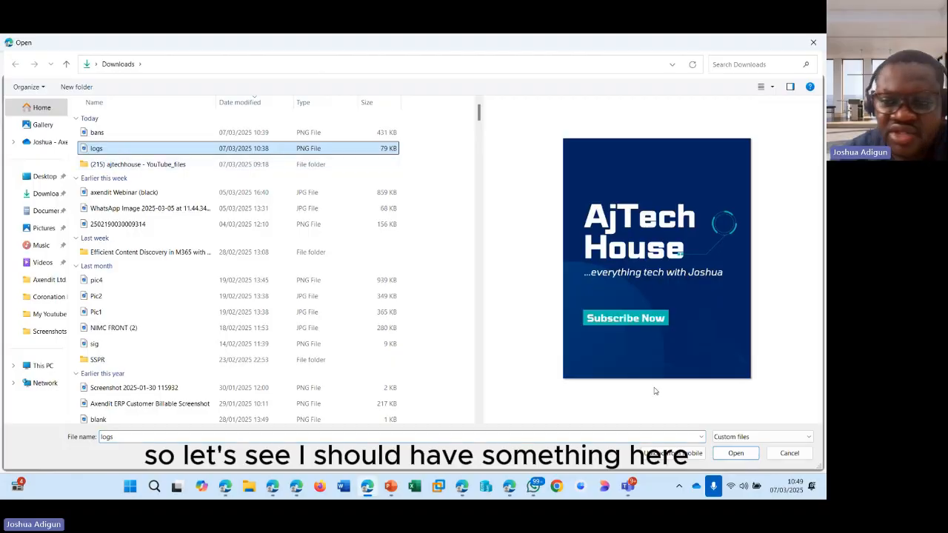
pyautogui.click(736, 453)
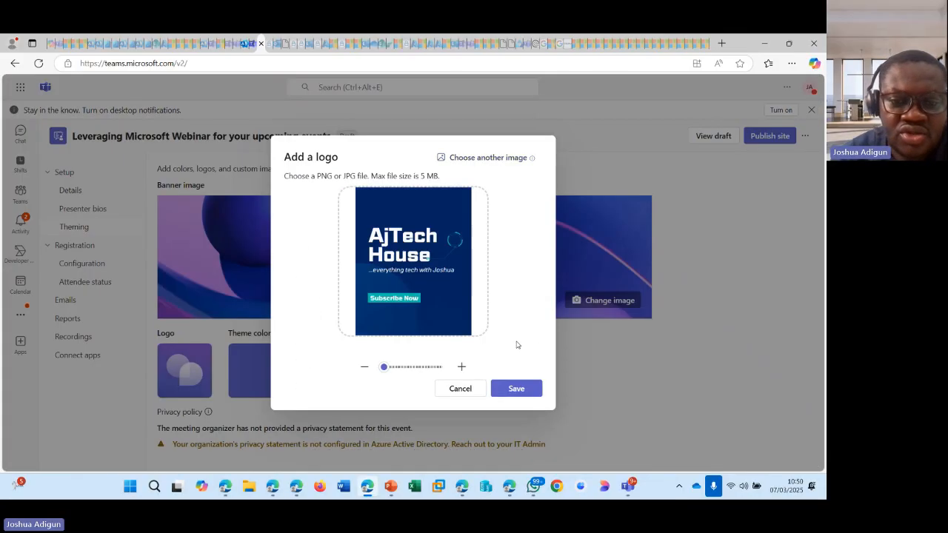
pyautogui.click(462, 369)
pyautogui.click(462, 368)
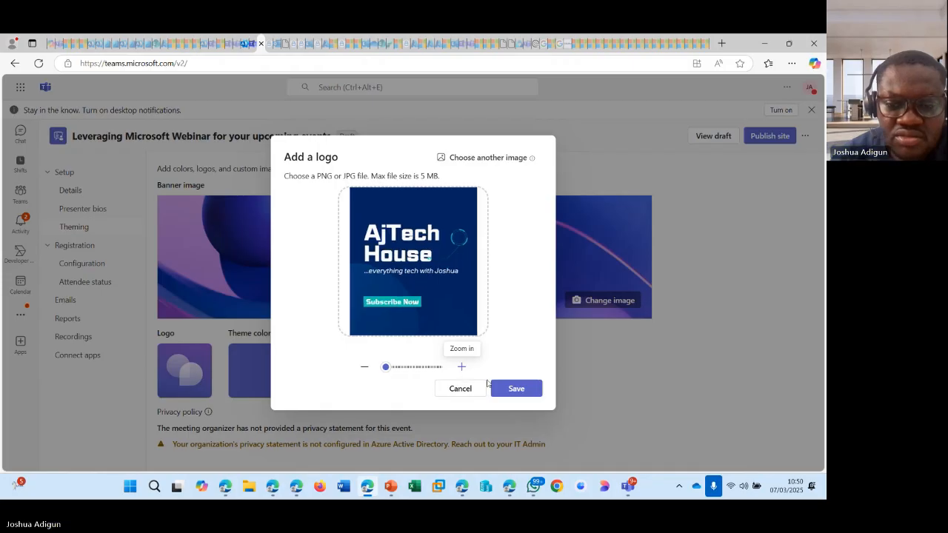
pyautogui.click(522, 390)
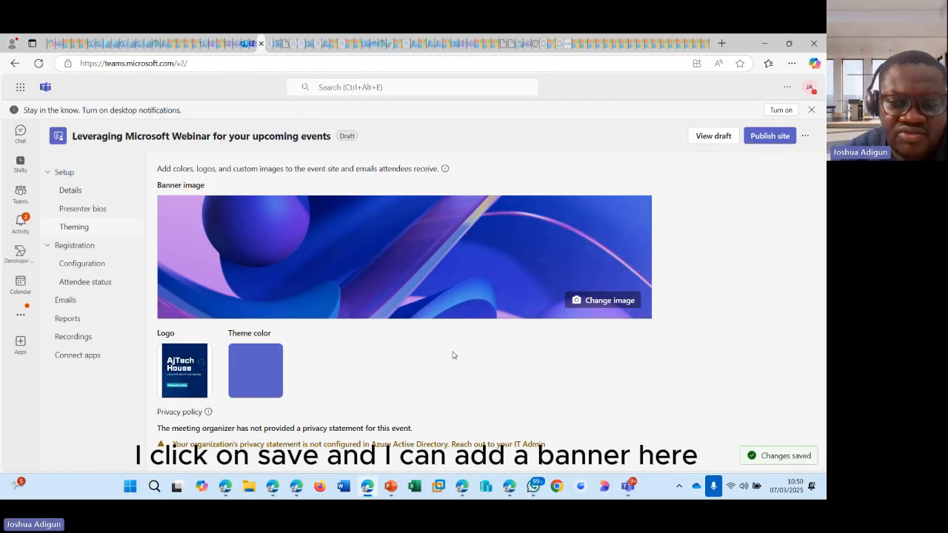
# - Replace the event banner with the 'bans' image, adjust its zoom and position, and save
pyautogui.click(607, 303)
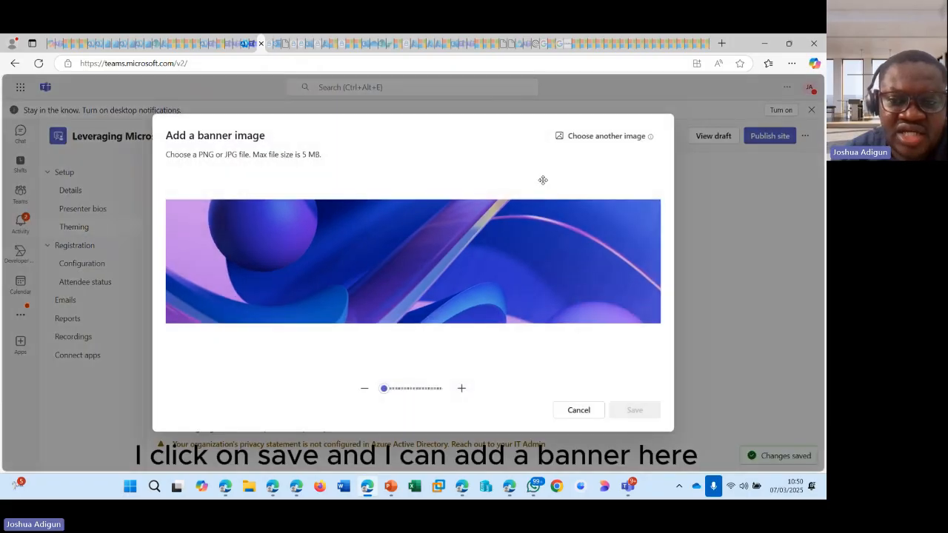
pyautogui.click(608, 137)
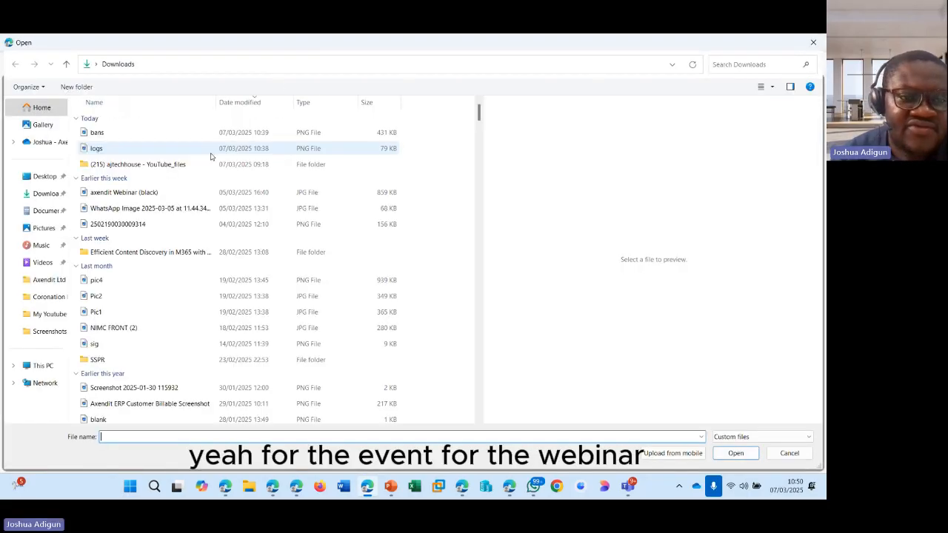
pyautogui.doubleClick(127, 133)
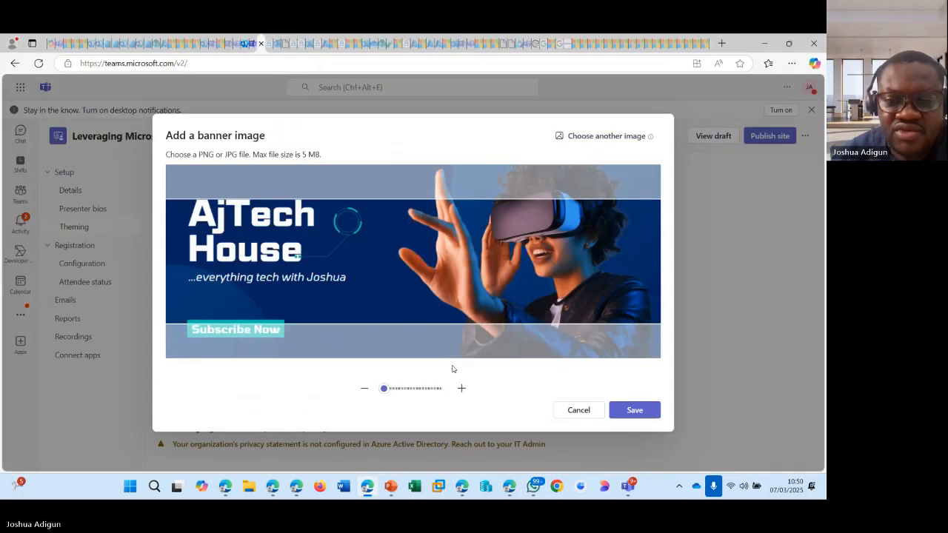
pyautogui.moveTo(422, 273); pyautogui.dragTo(435, 288)
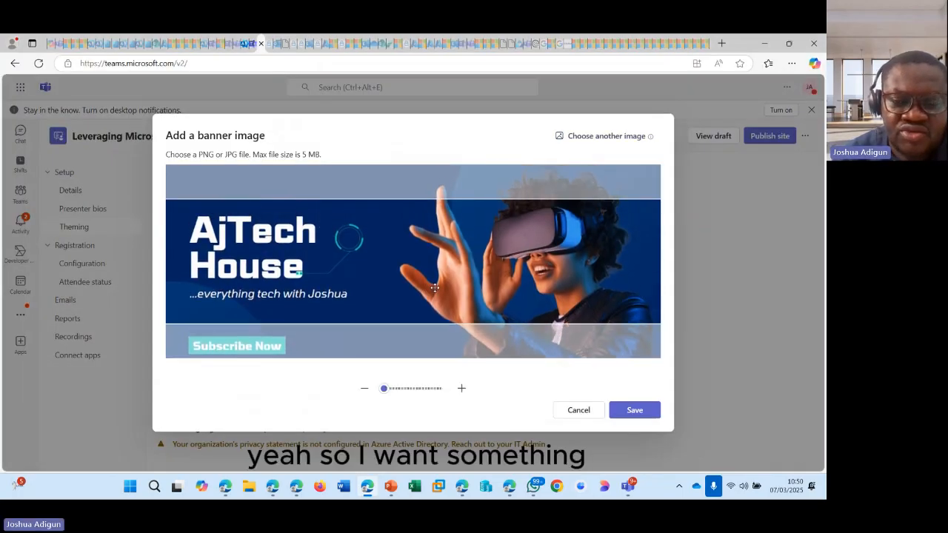
pyautogui.click(462, 388)
pyautogui.click(464, 388)
pyautogui.click(463, 389)
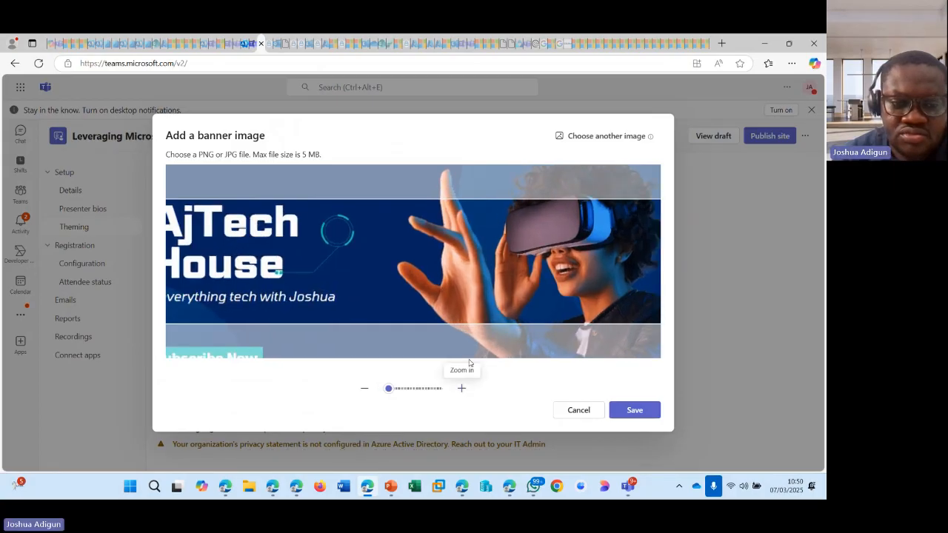
pyautogui.moveTo(428, 288); pyautogui.dragTo(457, 293)
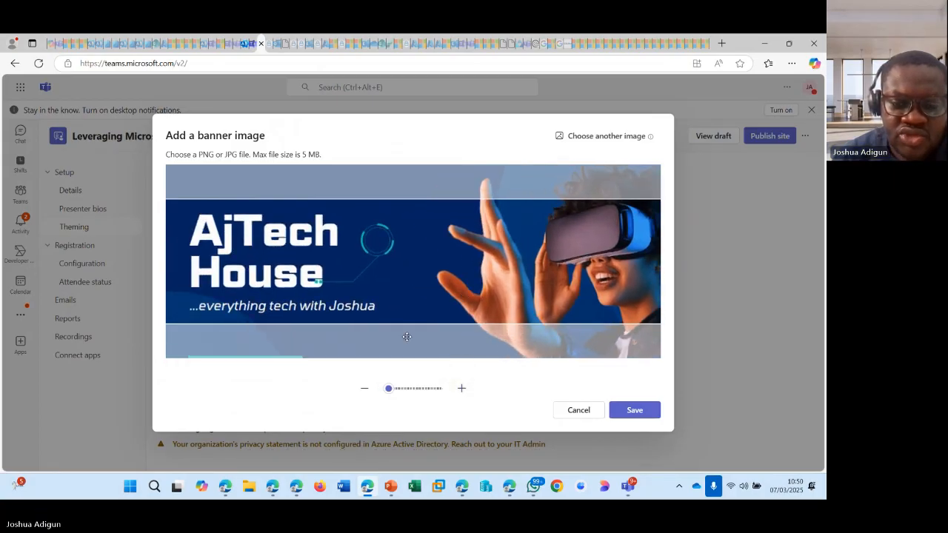
pyautogui.click(364, 389)
pyautogui.click(368, 392)
pyautogui.moveTo(451, 282); pyautogui.dragTo(451, 291)
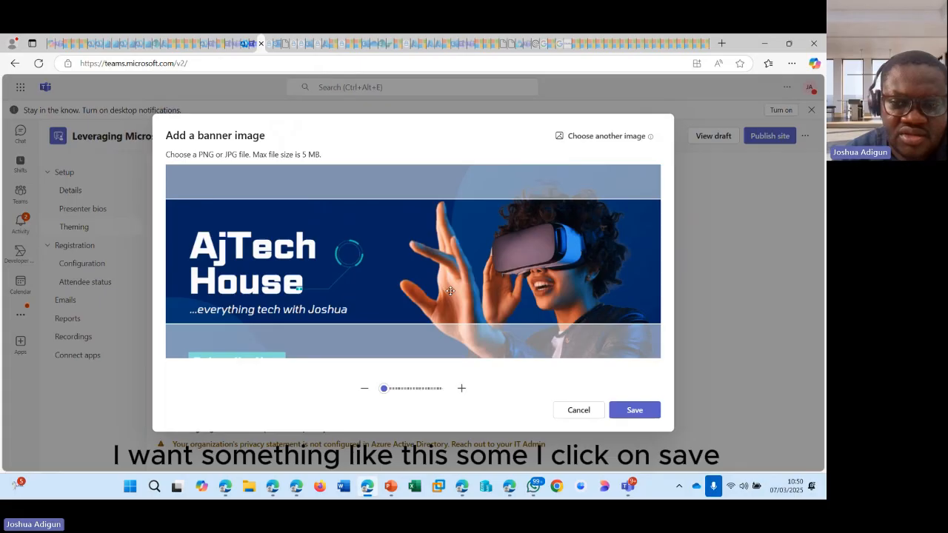
pyautogui.click(629, 410)
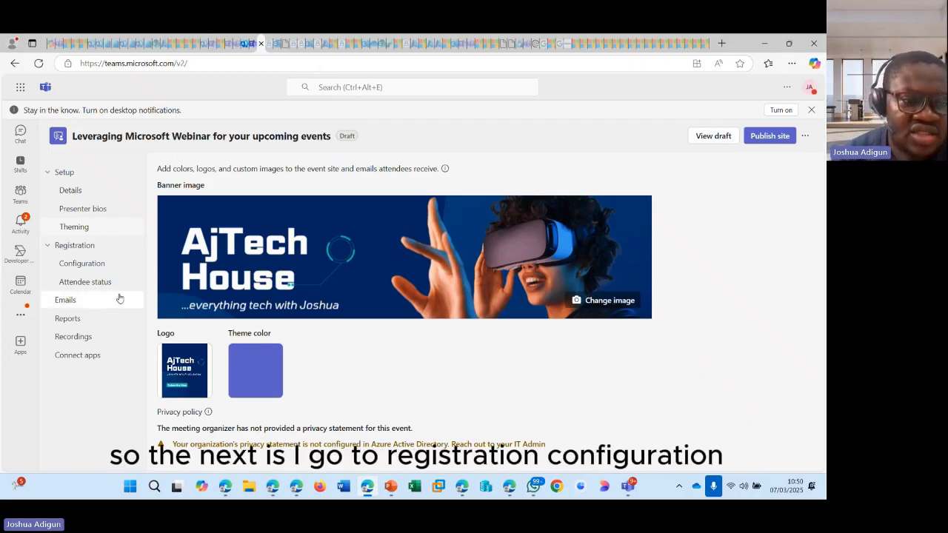
# - In Registration > Configuration, try event capacity 1200, then restore it to the 1000 maximum
pyautogui.click(85, 246)
pyautogui.click(92, 248)
pyautogui.click(88, 266)
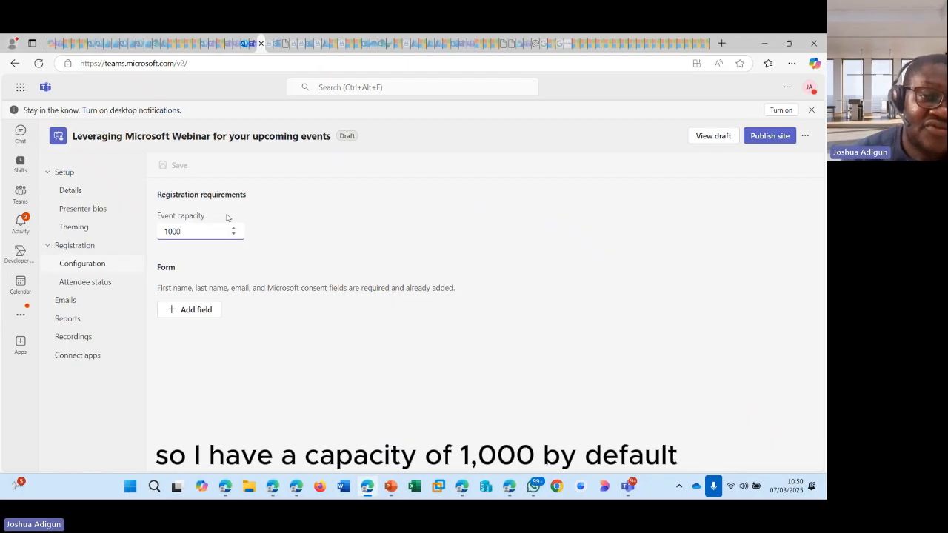
pyautogui.click(172, 232)
pyautogui.press('BackSpace')
pyautogui.write('2')
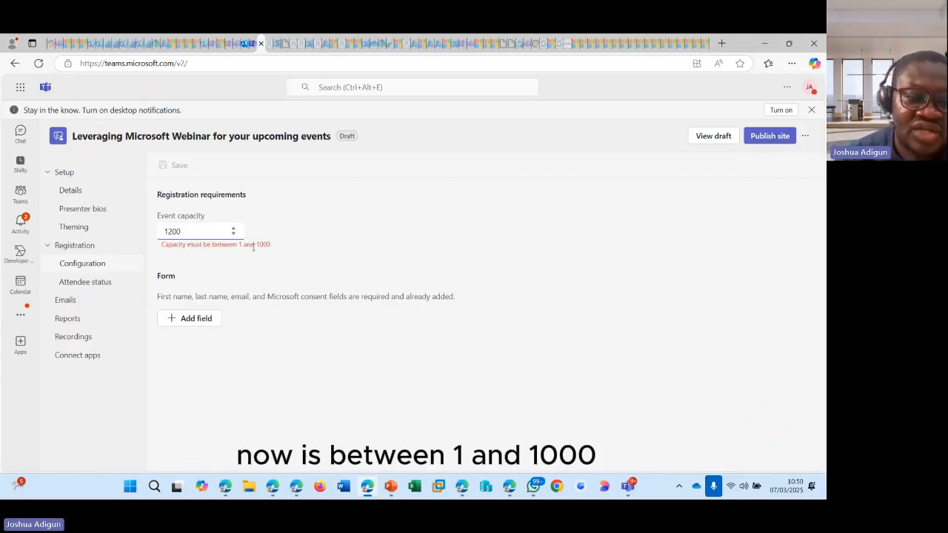
pyautogui.press('BackSpace')
pyautogui.write('0')
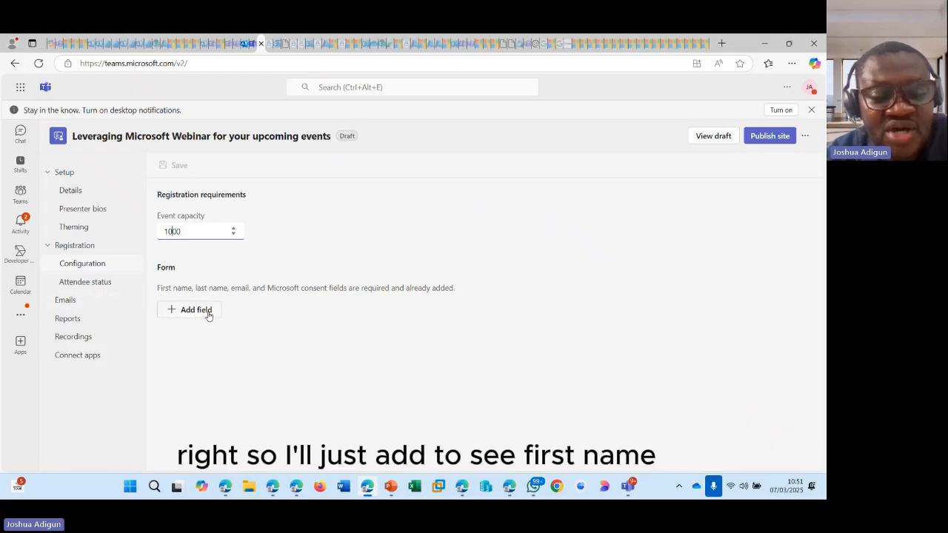
# - Add a required Organization field to the registration form
pyautogui.moveTo(158, 288); pyautogui.dragTo(455, 294)
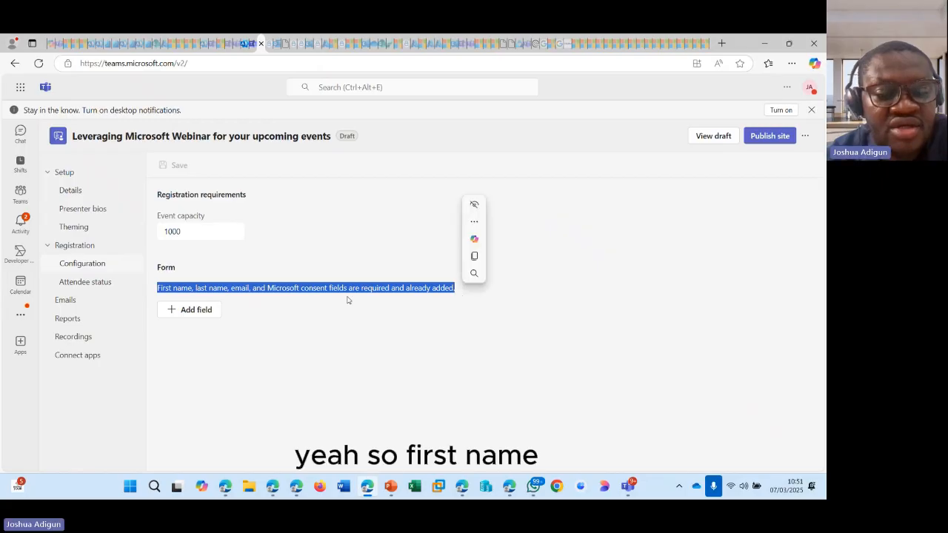
pyautogui.click(214, 287)
pyautogui.moveTo(249, 288); pyautogui.dragTo(157, 278)
pyautogui.click(306, 343)
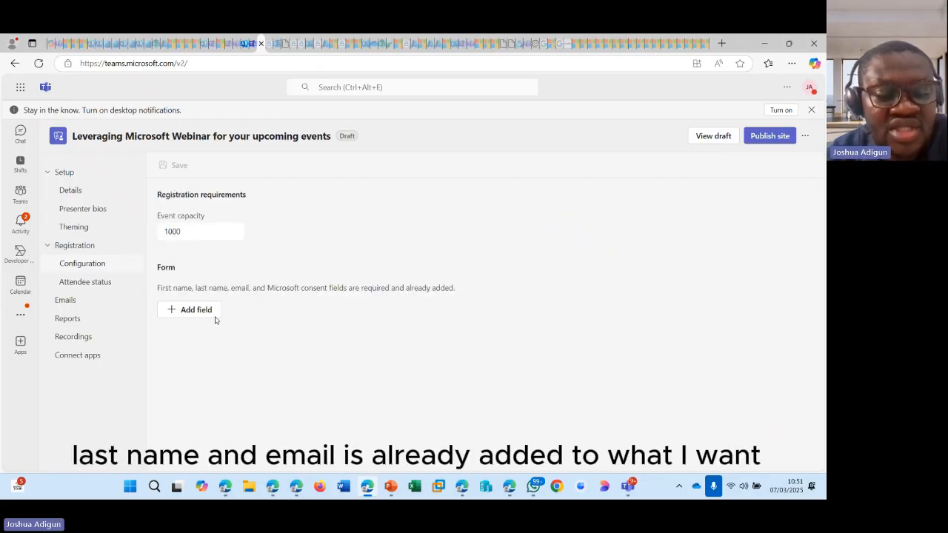
pyautogui.click(203, 315)
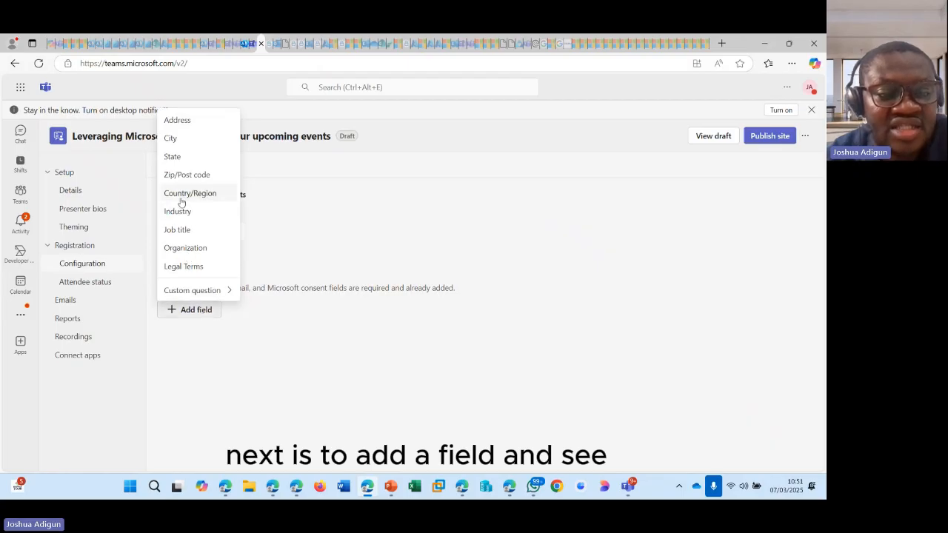
pyautogui.click(186, 247)
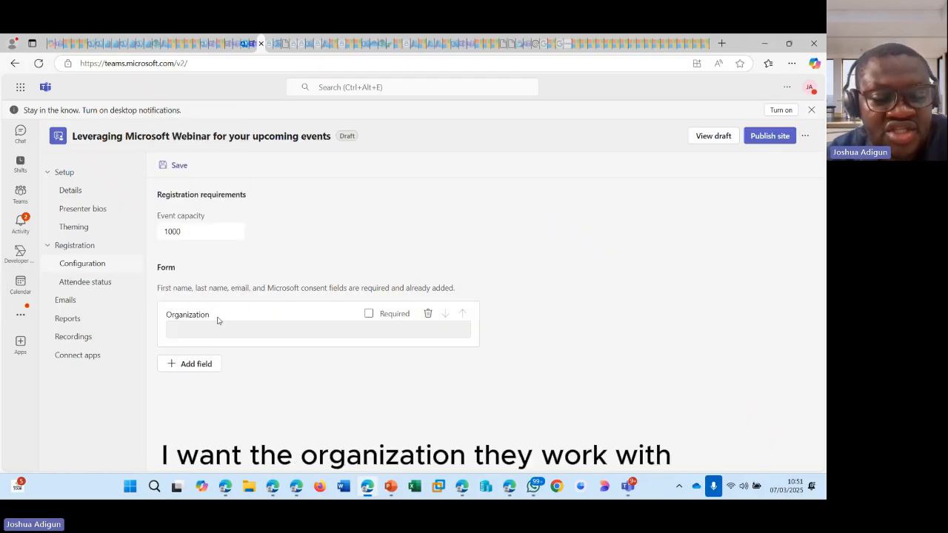
pyautogui.moveTo(398, 316); pyautogui.dragTo(393, 316)
pyautogui.click(369, 314)
# - Add required Job title and Country/Region fields, then save the form changes
pyautogui.click(201, 365)
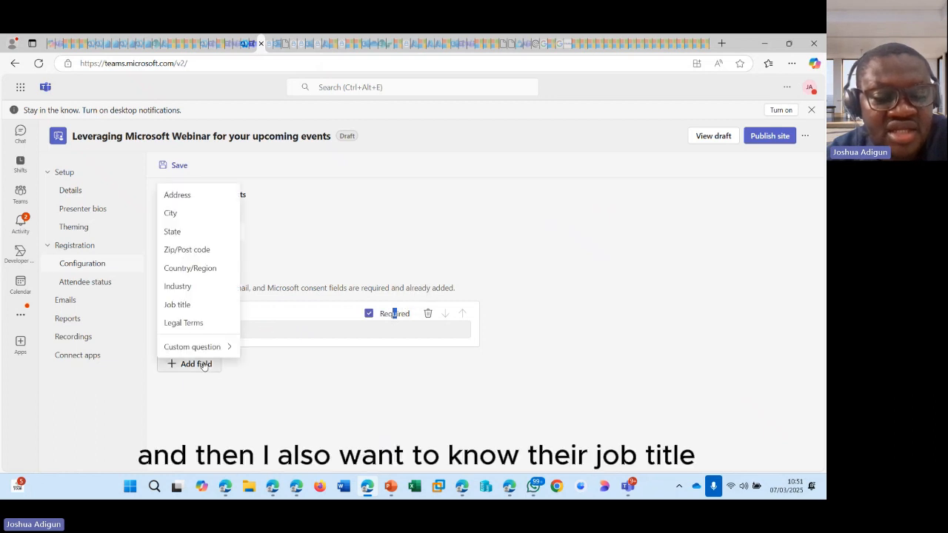
pyautogui.click(196, 303)
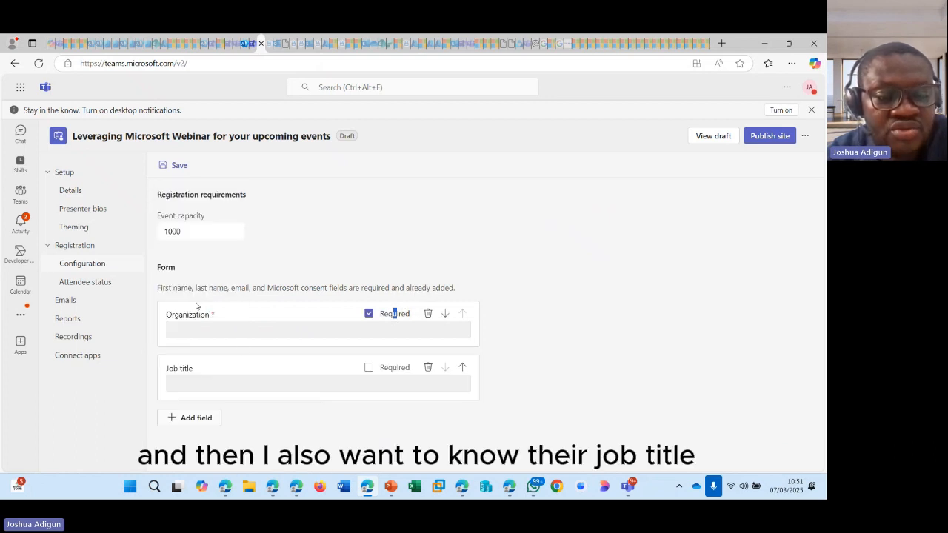
pyautogui.click(368, 368)
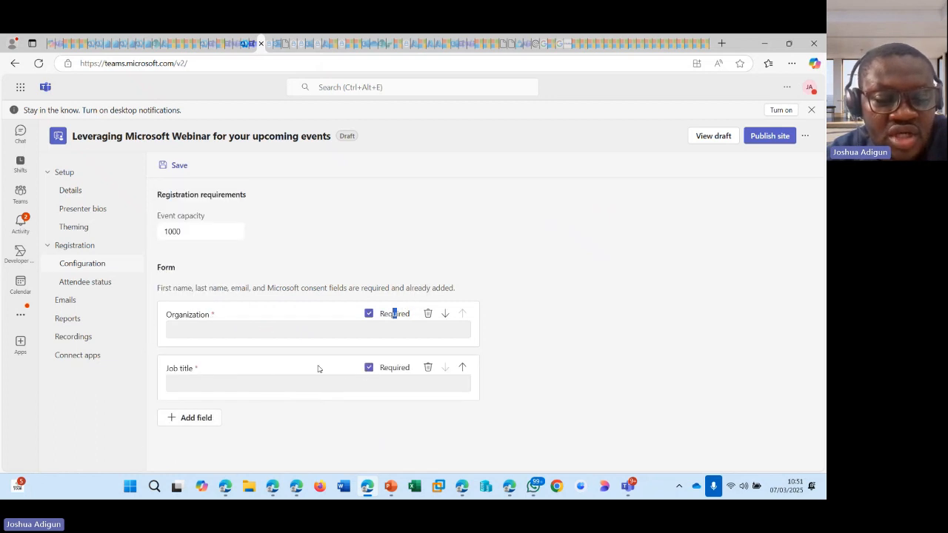
pyautogui.click(197, 418)
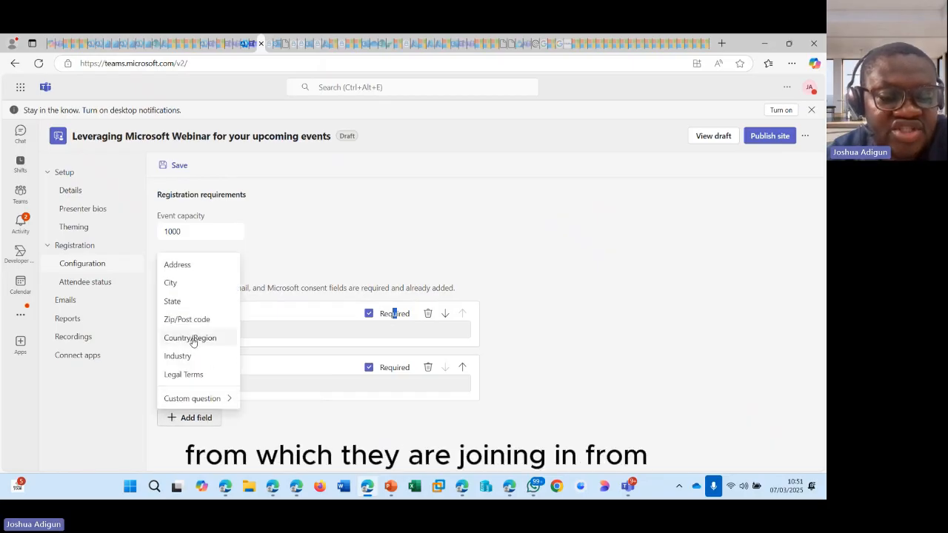
pyautogui.click(196, 340)
pyautogui.scroll(-1, 256, 362)
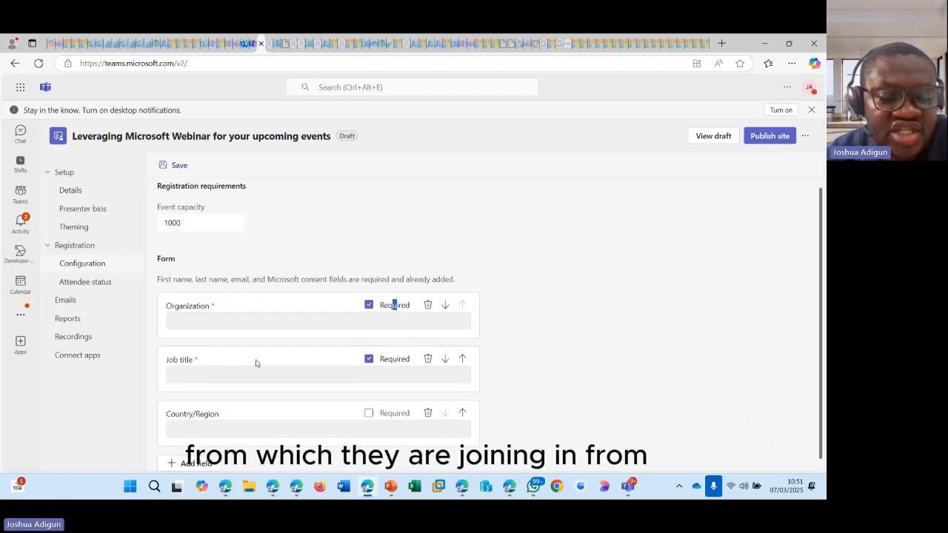
pyautogui.click(369, 403)
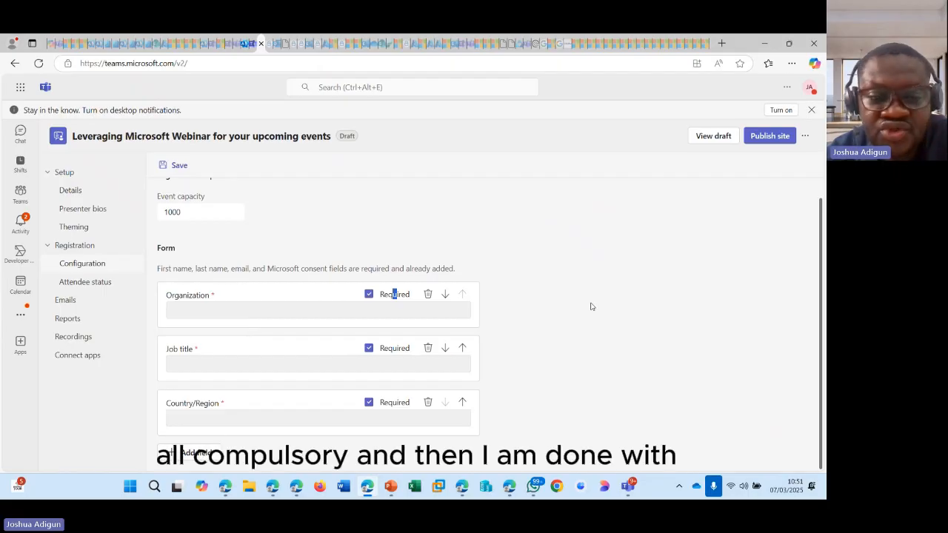
pyautogui.click(94, 282)
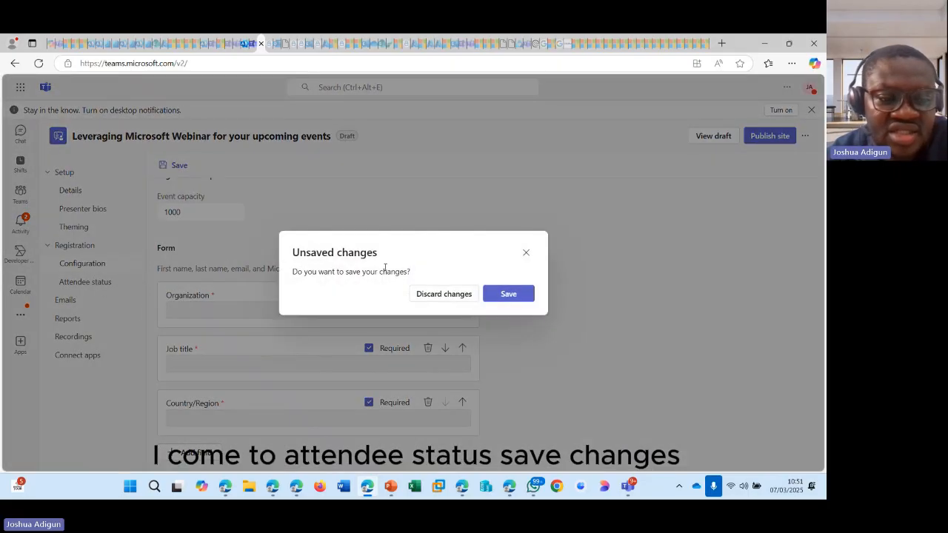
pyautogui.click(504, 294)
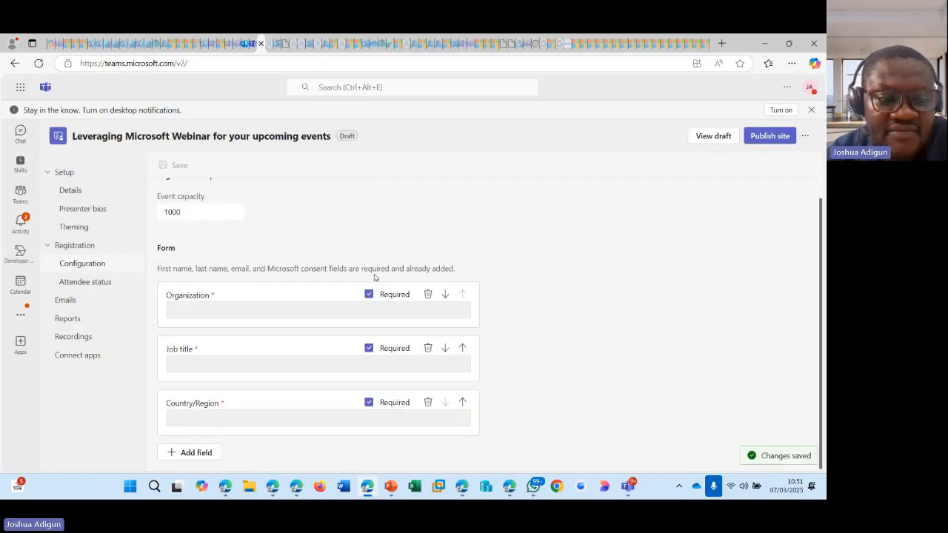
# - Check the empty Attendee status page, then review the automatic email types on the Emails page
pyautogui.click(81, 279)
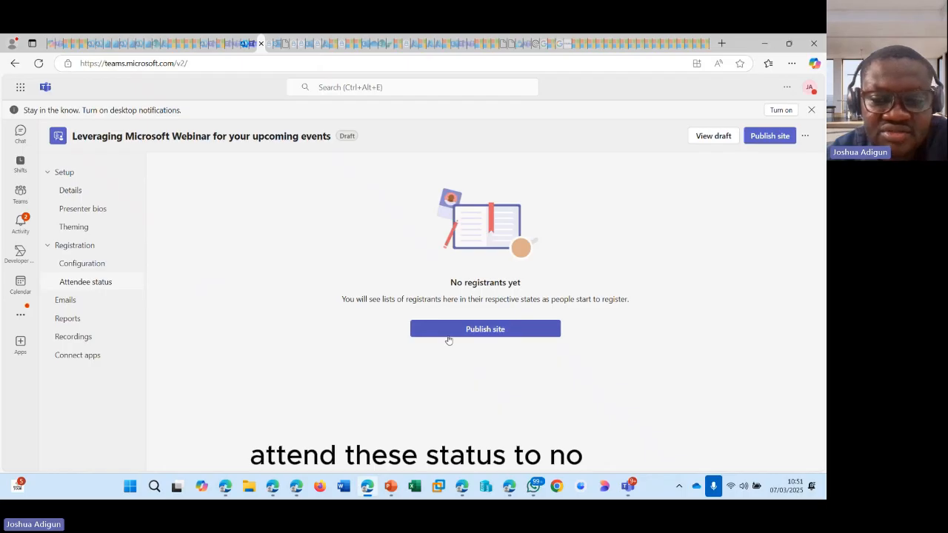
pyautogui.moveTo(448, 284); pyautogui.dragTo(521, 284)
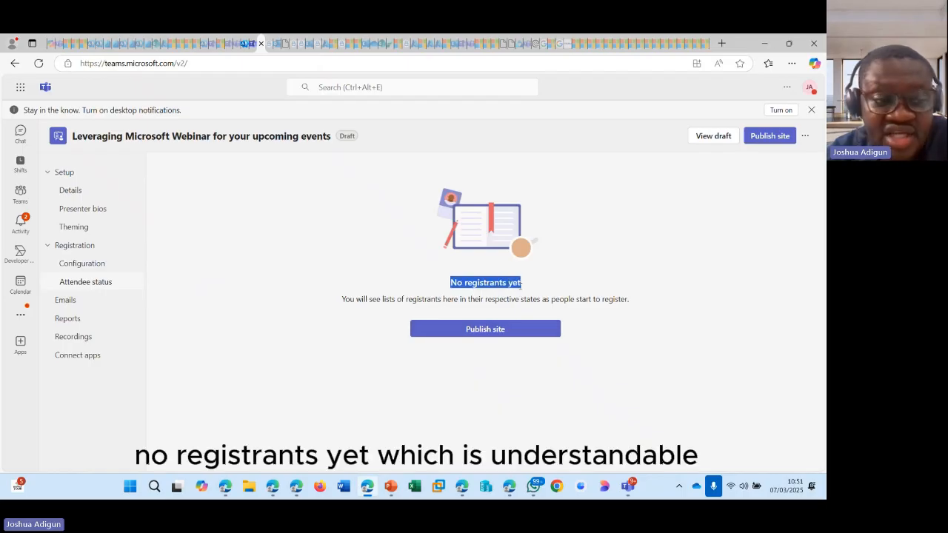
pyautogui.click(92, 302)
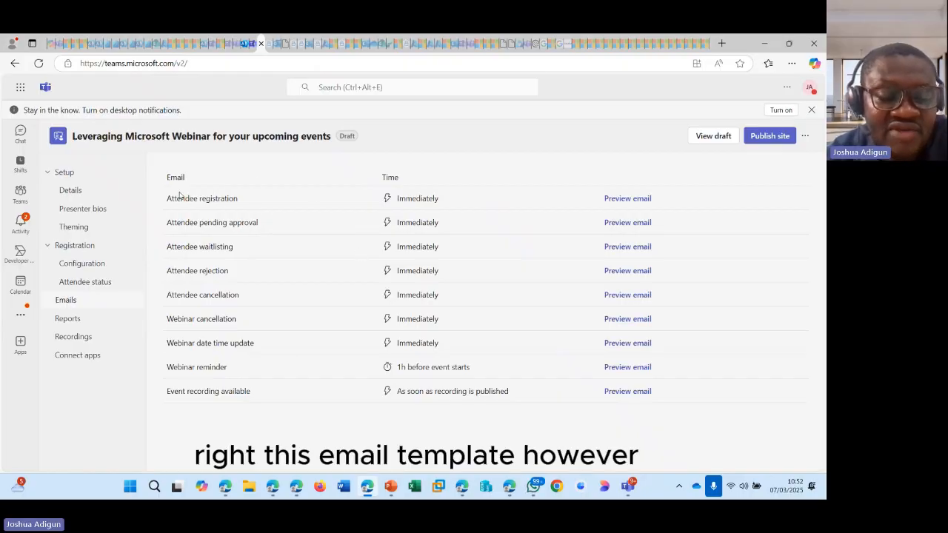
pyautogui.moveTo(169, 199); pyautogui.dragTo(239, 198)
pyautogui.moveTo(171, 222); pyautogui.dragTo(176, 247)
pyautogui.moveTo(230, 271); pyautogui.dragTo(197, 271)
pyautogui.moveTo(239, 295); pyautogui.dragTo(218, 294)
pyautogui.moveTo(174, 318); pyautogui.dragTo(229, 320)
pyautogui.moveTo(168, 345); pyautogui.dragTo(254, 352)
pyautogui.moveTo(173, 369); pyautogui.dragTo(225, 369)
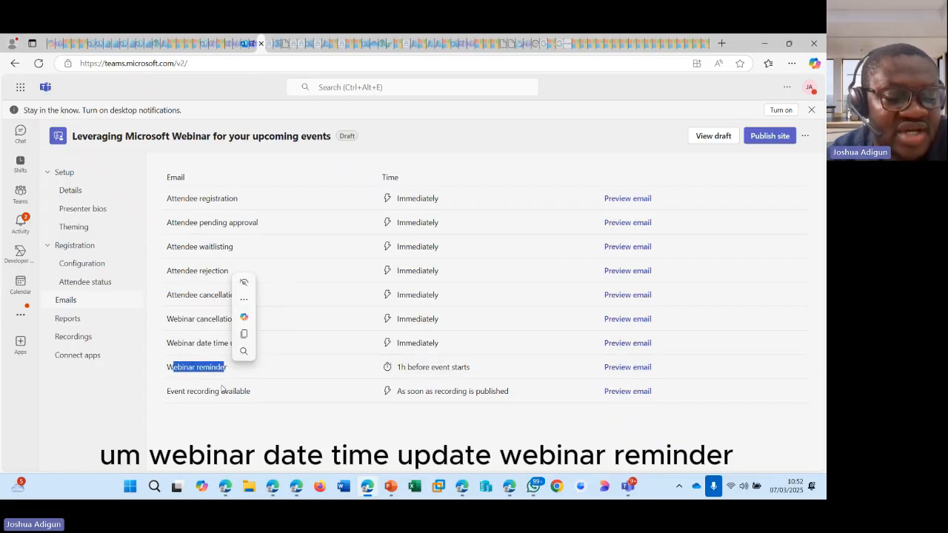
pyautogui.moveTo(175, 393); pyautogui.dragTo(260, 397)
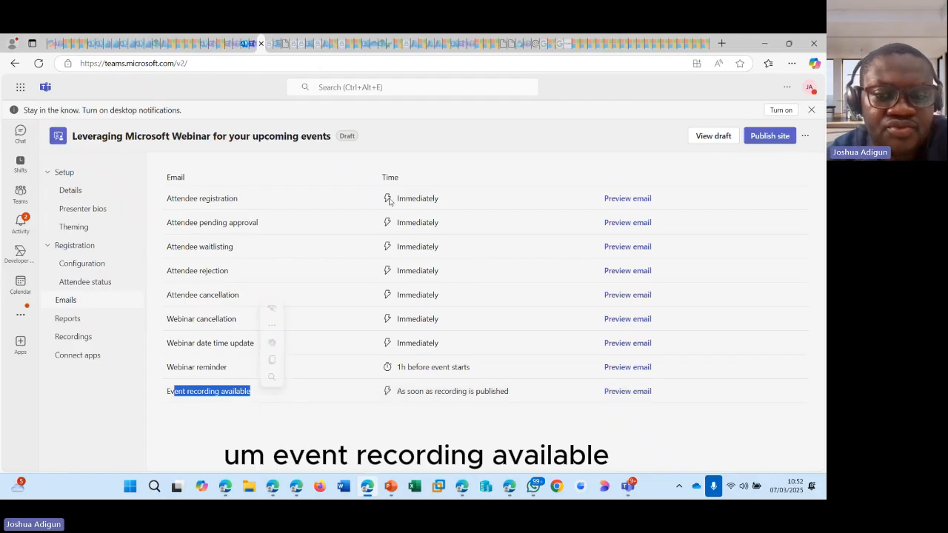
pyautogui.click(436, 160)
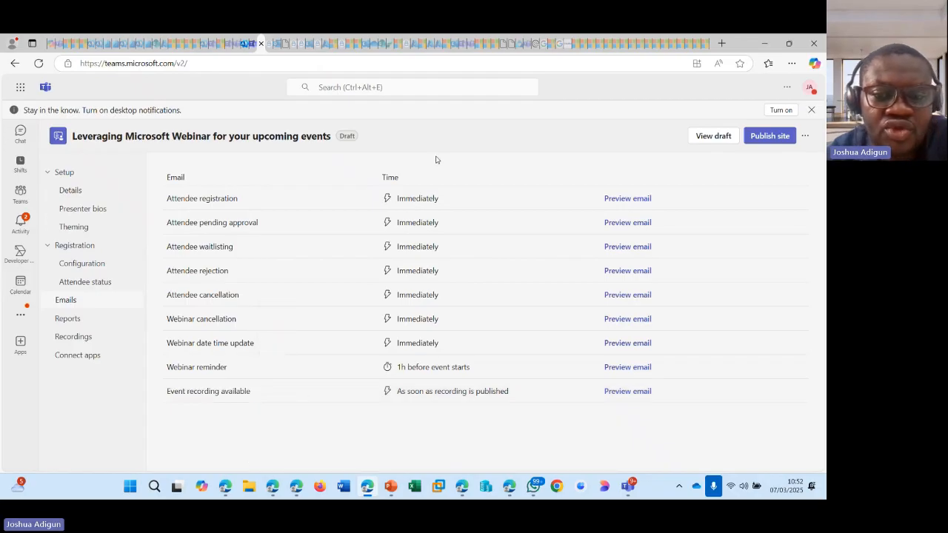
# - Preview the Attendee registration email and read its sender, heading, reserved-spot line and date
pyautogui.click(621, 200)
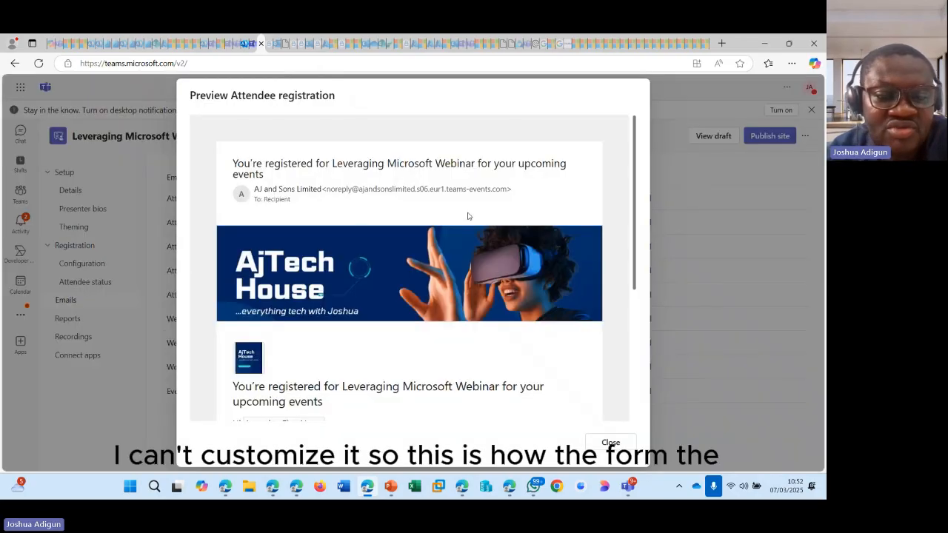
pyautogui.scroll(-4, 348, 210)
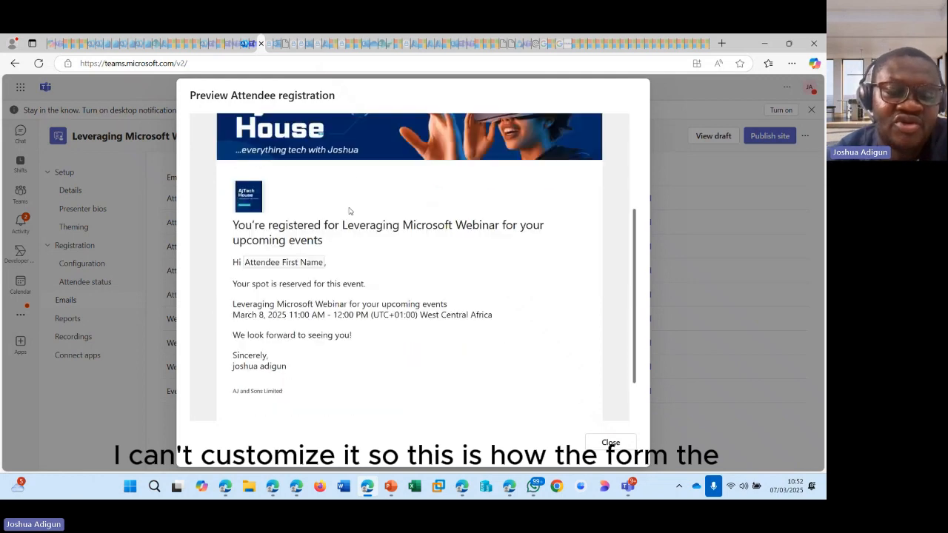
pyautogui.scroll(4, 350, 213)
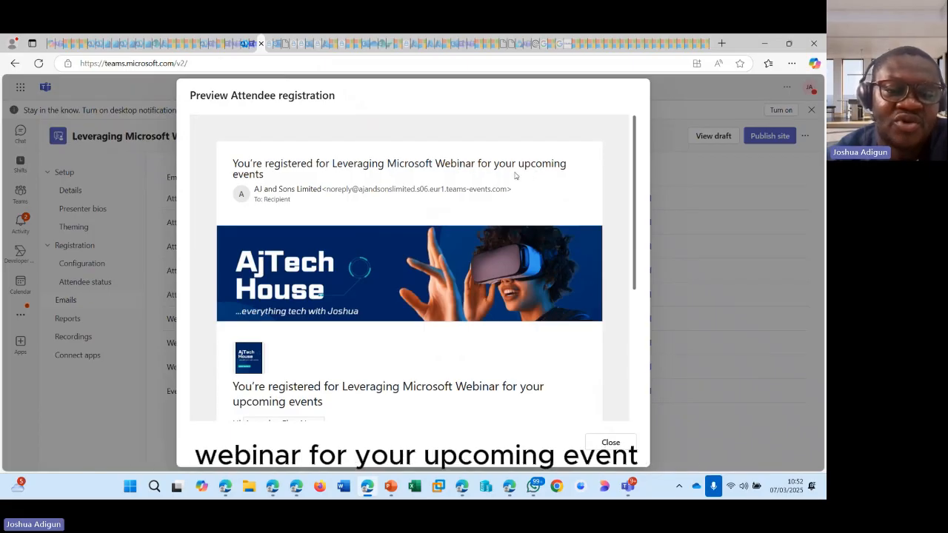
pyautogui.moveTo(254, 189); pyautogui.dragTo(412, 190)
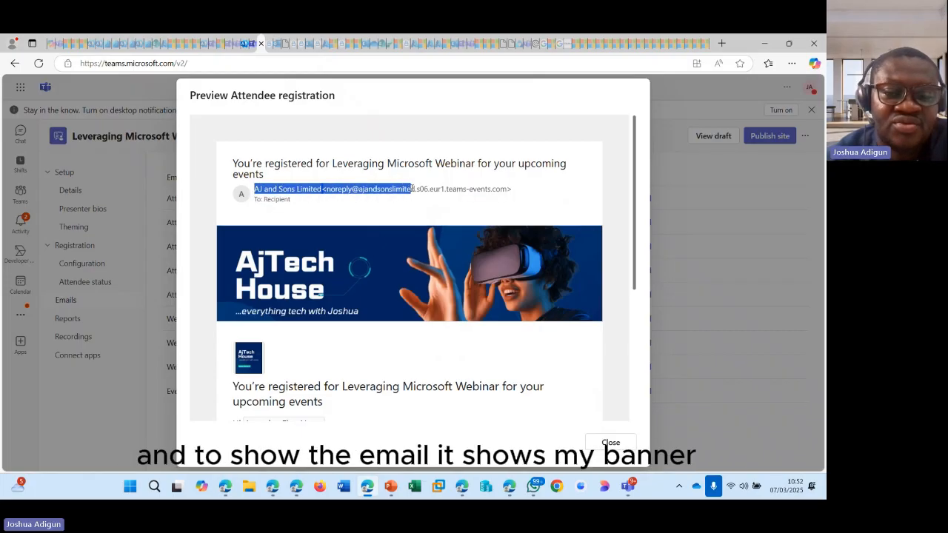
pyautogui.scroll(-1, 265, 199)
pyautogui.scroll(-1, 427, 202)
pyautogui.scroll(-2, 261, 271)
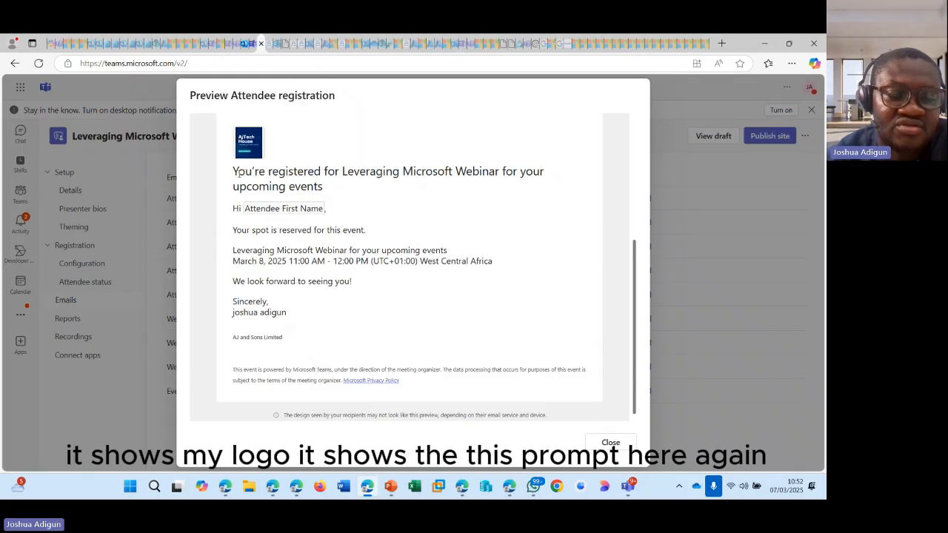
pyautogui.moveTo(235, 173); pyautogui.dragTo(330, 205)
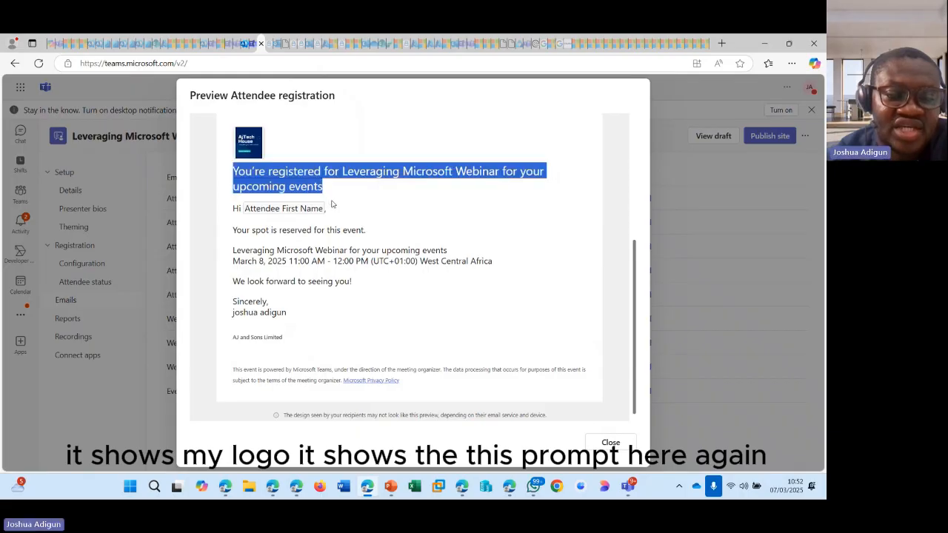
pyautogui.click(248, 209)
pyautogui.moveTo(248, 209); pyautogui.dragTo(280, 235)
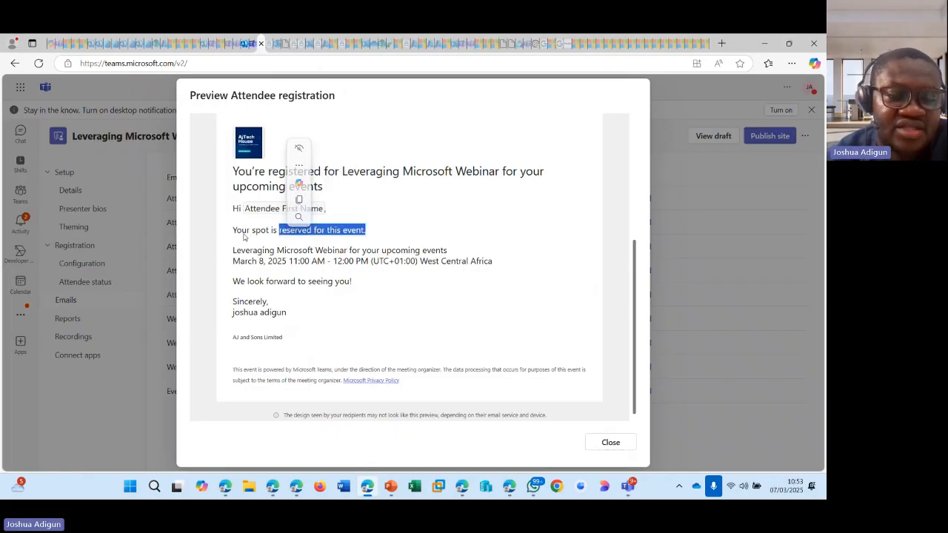
pyautogui.click(280, 236)
pyautogui.tripleClick(276, 239)
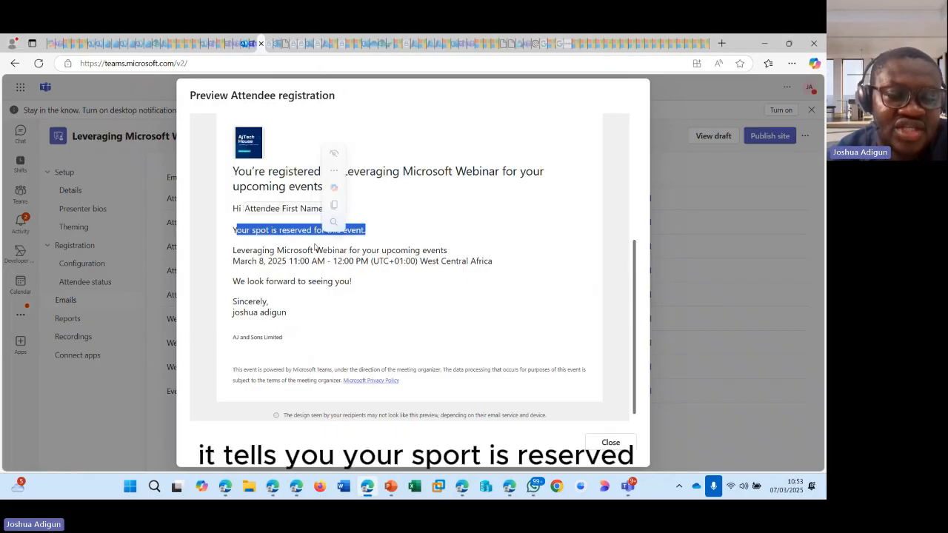
pyautogui.moveTo(234, 262); pyautogui.dragTo(314, 267)
pyautogui.click(276, 282)
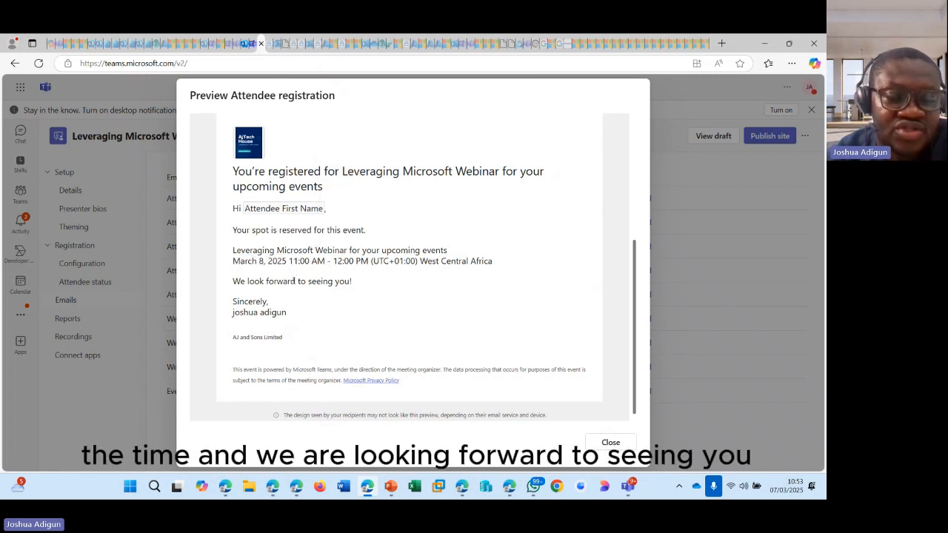
# - Read the email's organisation name, AJ and Sons Limited, and its footer privacy paragraph
pyautogui.scroll(-1, 363, 299)
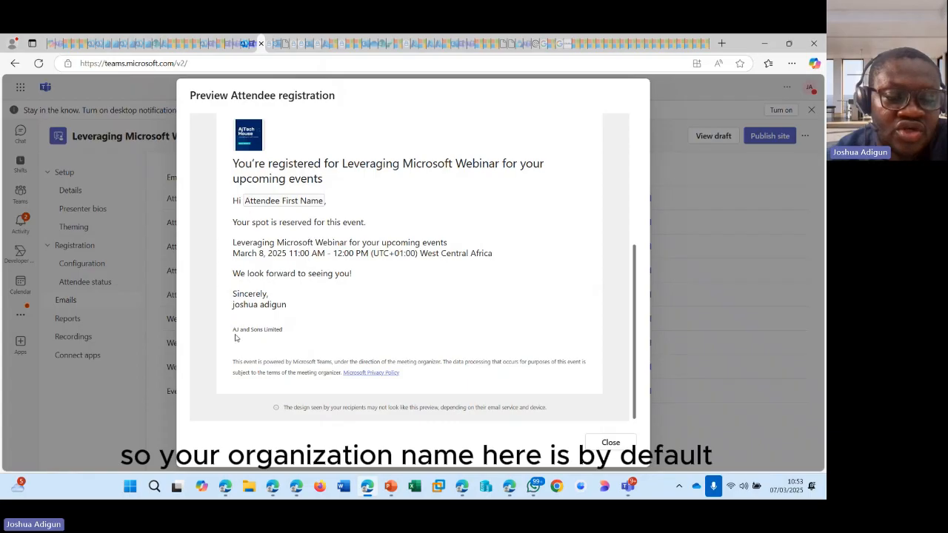
pyautogui.moveTo(234, 331); pyautogui.dragTo(284, 337)
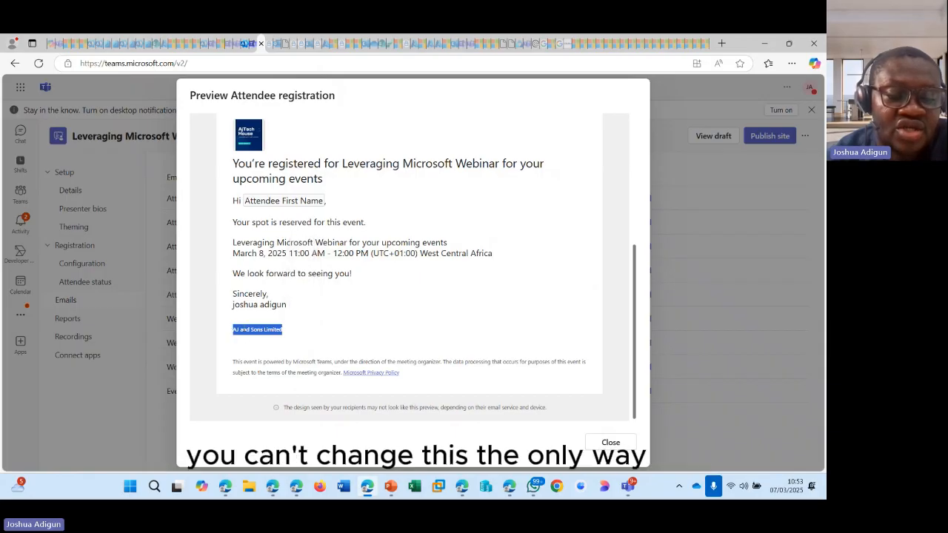
pyautogui.click(234, 332)
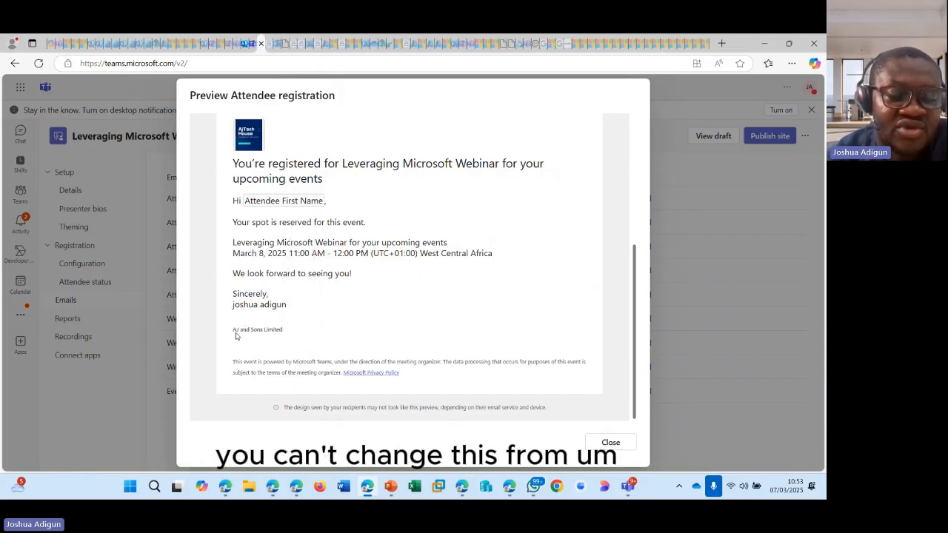
pyautogui.moveTo(233, 330); pyautogui.dragTo(286, 336)
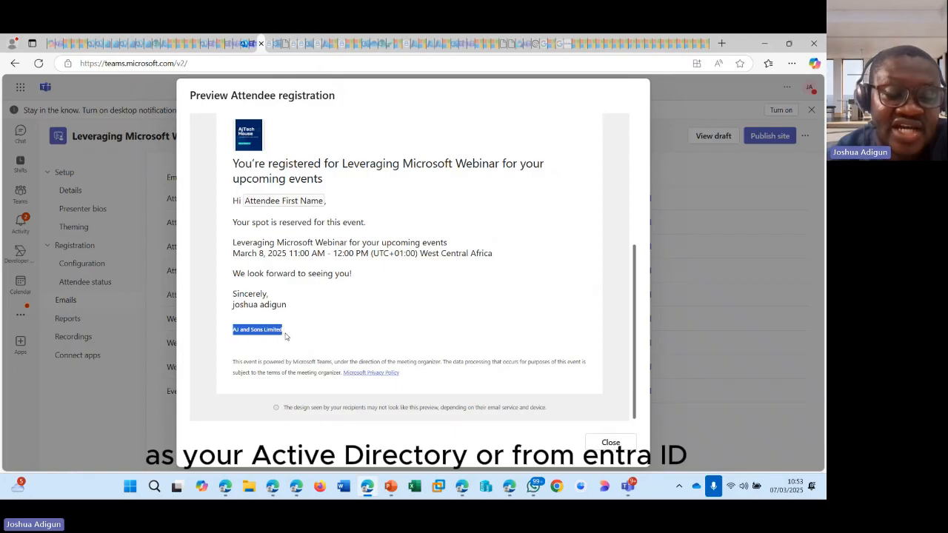
pyautogui.click(248, 339)
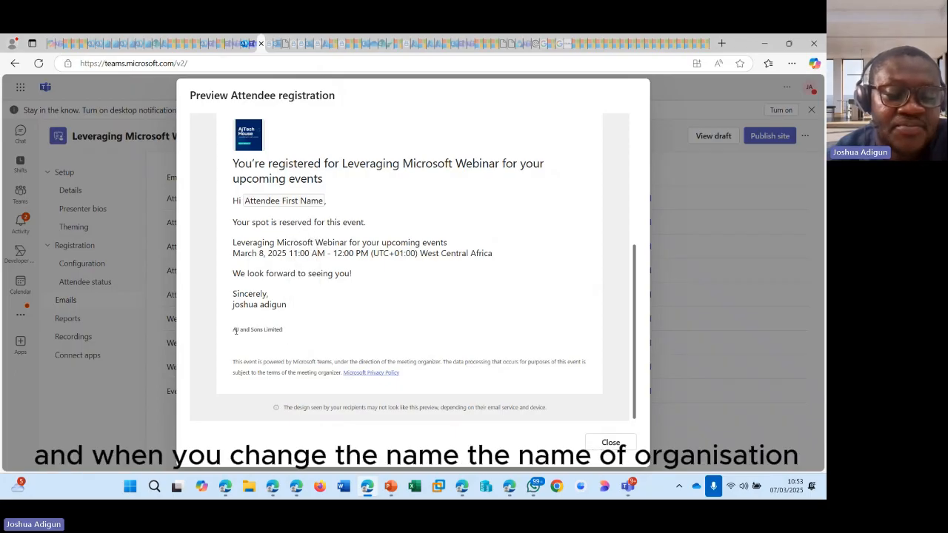
pyautogui.moveTo(234, 331)
pyautogui.mouseDown()
pyautogui.moveTo(283, 332)
pyautogui.moveTo(232, 331)
pyautogui.mouseUp()
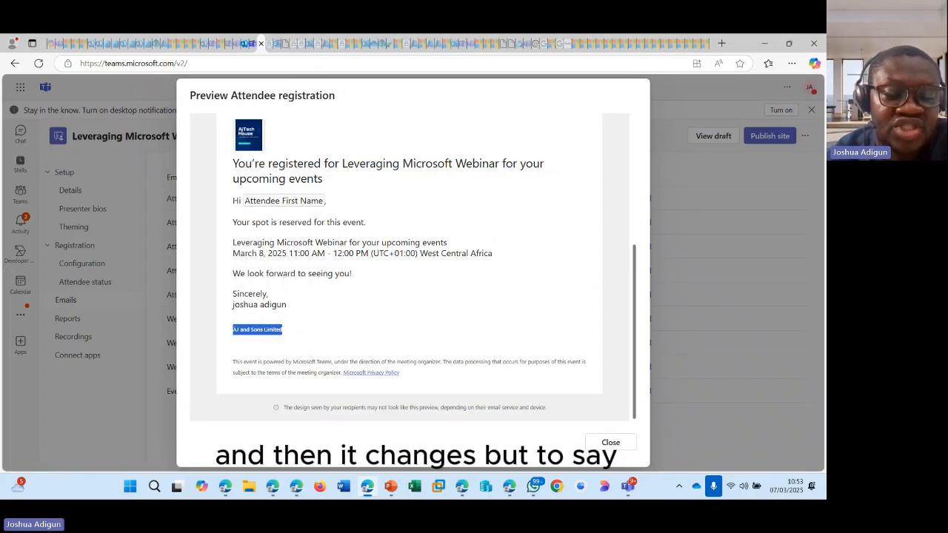
pyautogui.click(274, 333)
pyautogui.moveTo(284, 335); pyautogui.dragTo(232, 330)
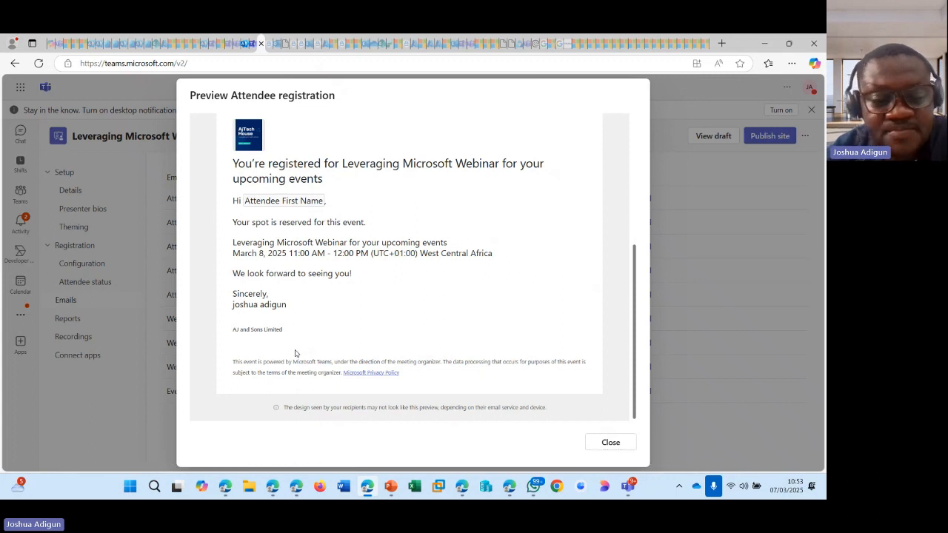
pyautogui.moveTo(233, 361); pyautogui.dragTo(423, 387)
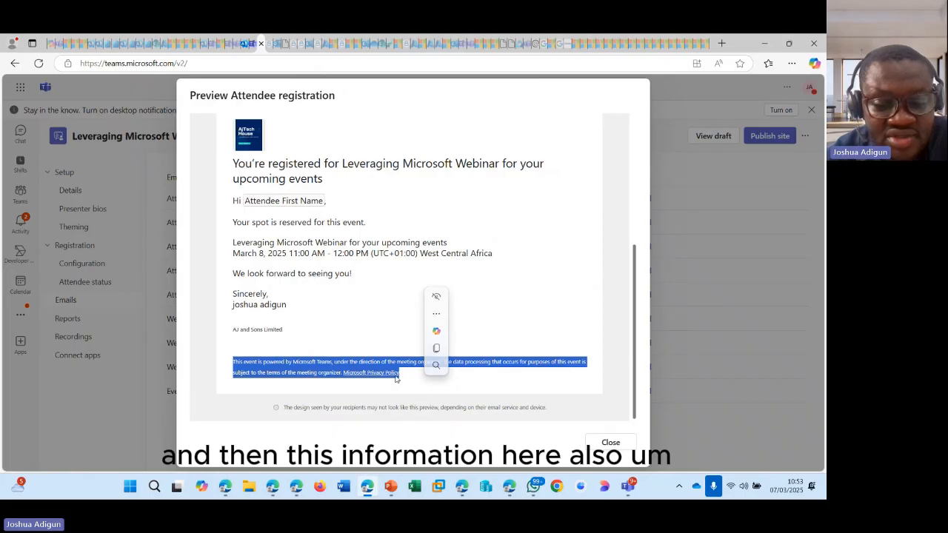
pyautogui.click(409, 395)
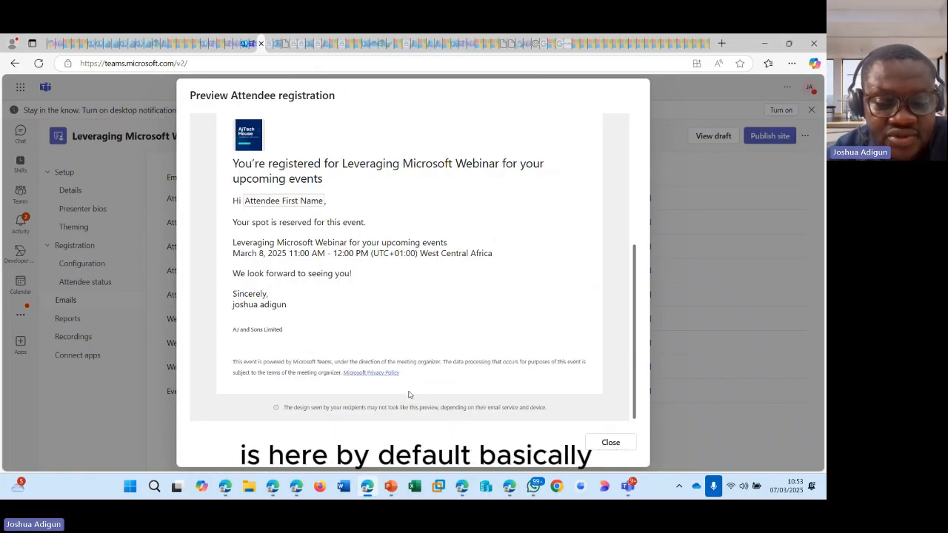
# - Close the registration preview, read the Webinar reminder email preview, then go to Reports
pyautogui.click(611, 442)
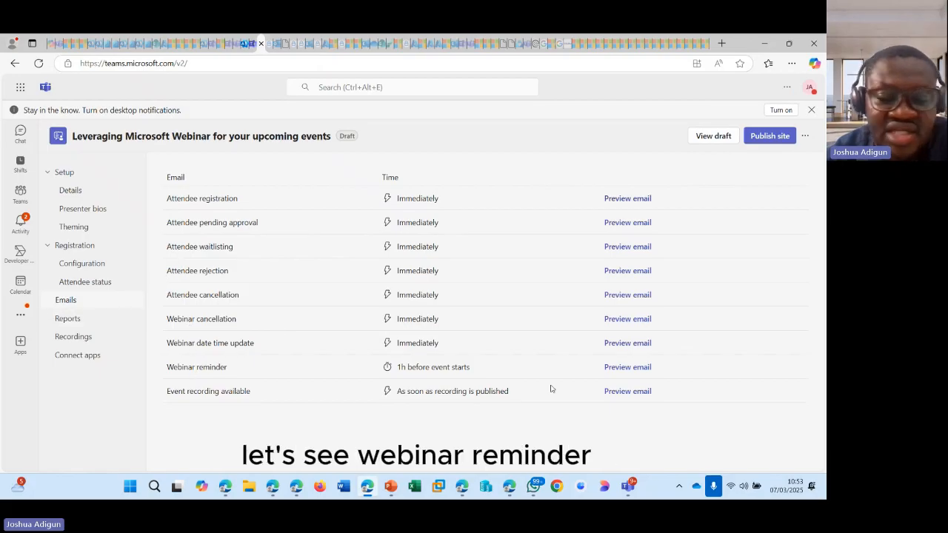
pyautogui.click(616, 368)
pyautogui.scroll(-3, 343, 267)
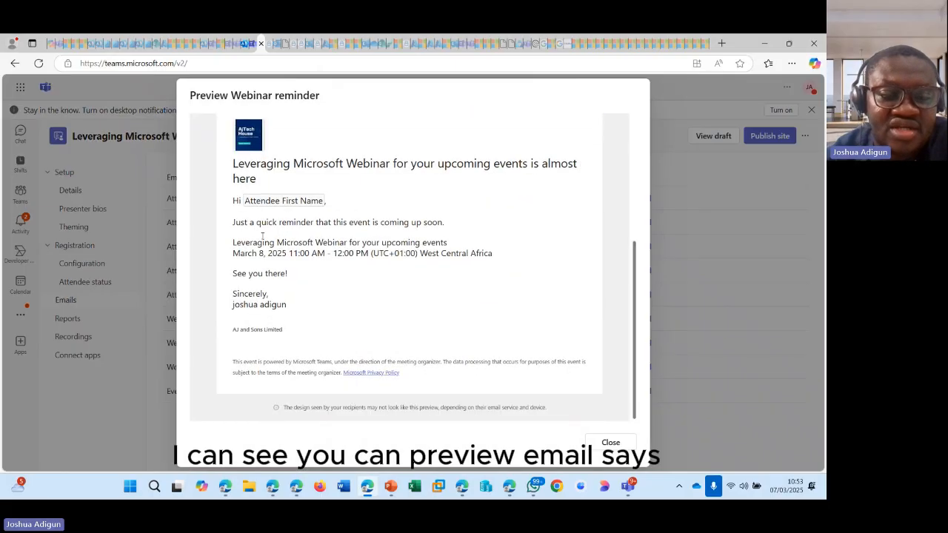
pyautogui.moveTo(236, 223); pyautogui.dragTo(469, 232)
pyautogui.click(434, 206)
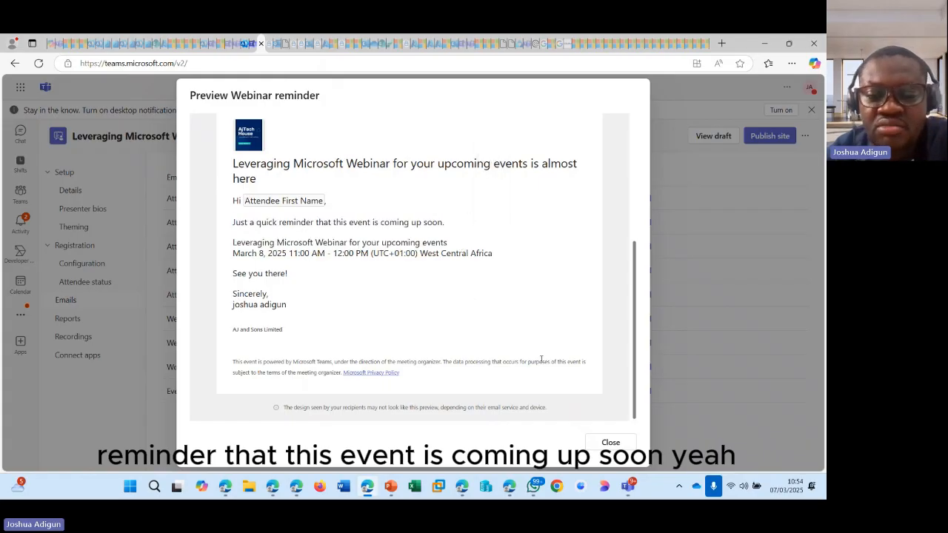
pyautogui.scroll(5, 540, 359)
pyautogui.click(611, 442)
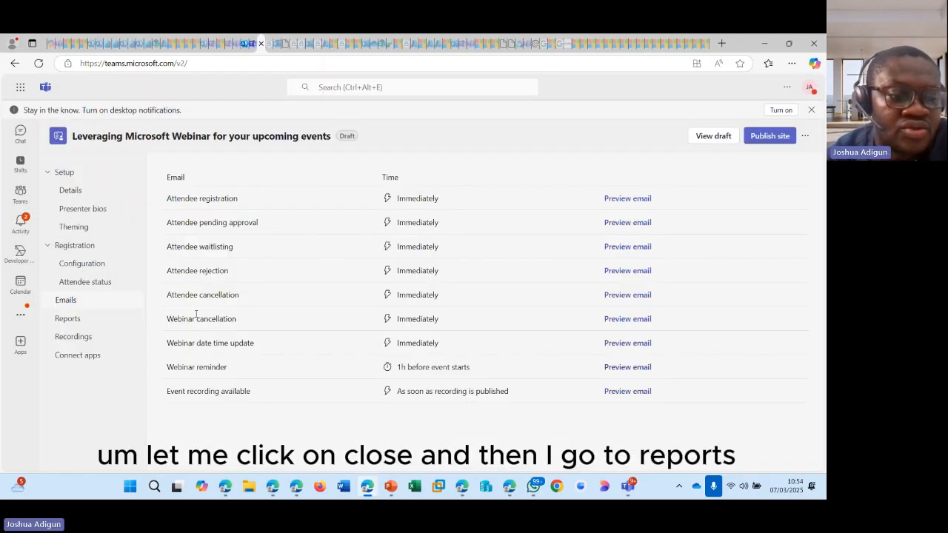
pyautogui.click(77, 320)
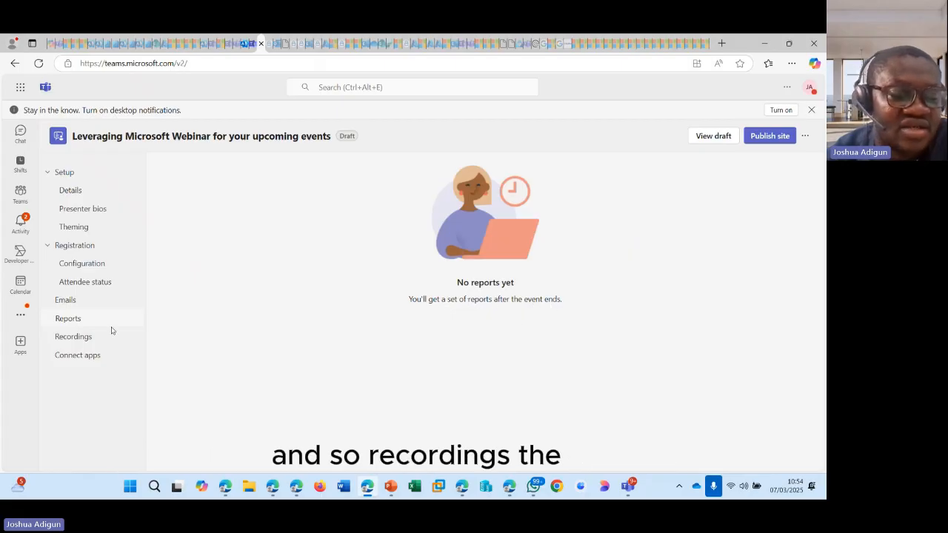
# - Visit the Recordings and Connect apps pages, then return to the Emails list
pyautogui.click(79, 337)
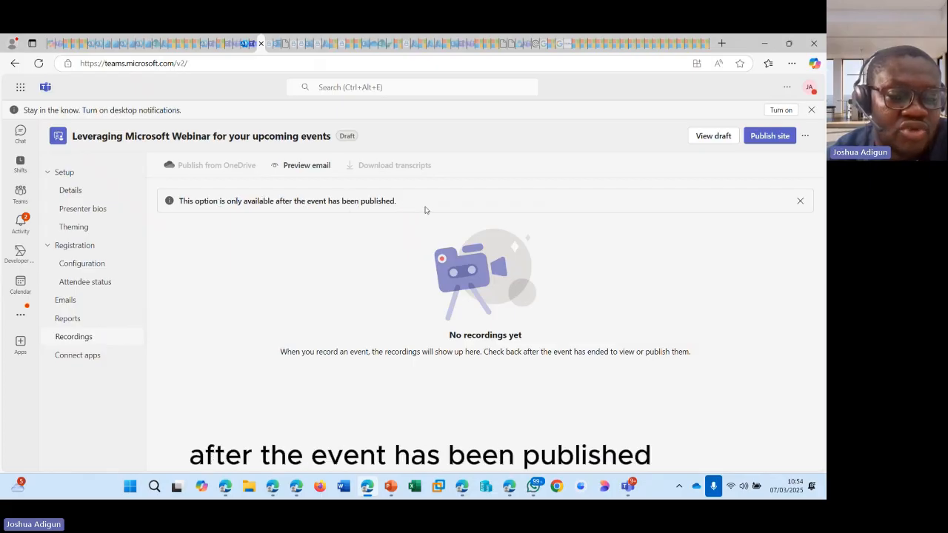
pyautogui.click(80, 358)
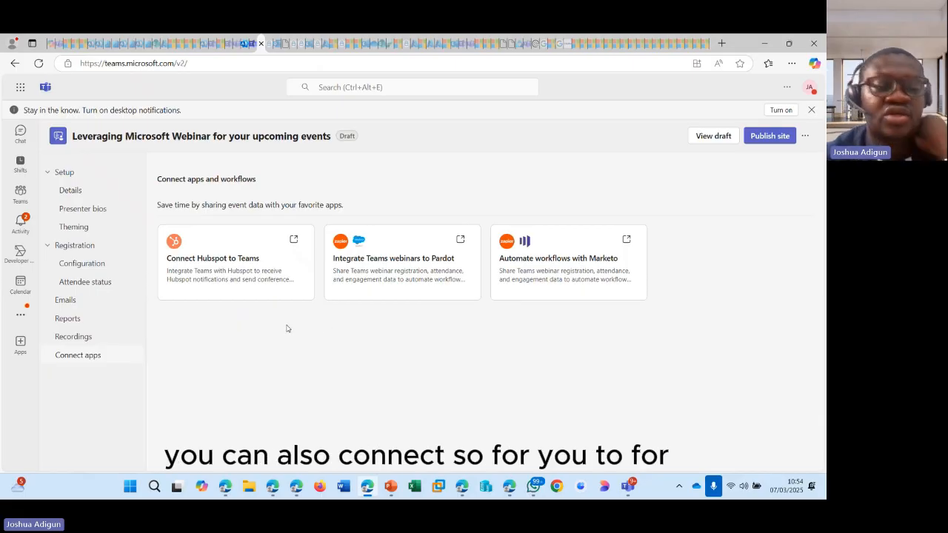
pyautogui.click(74, 302)
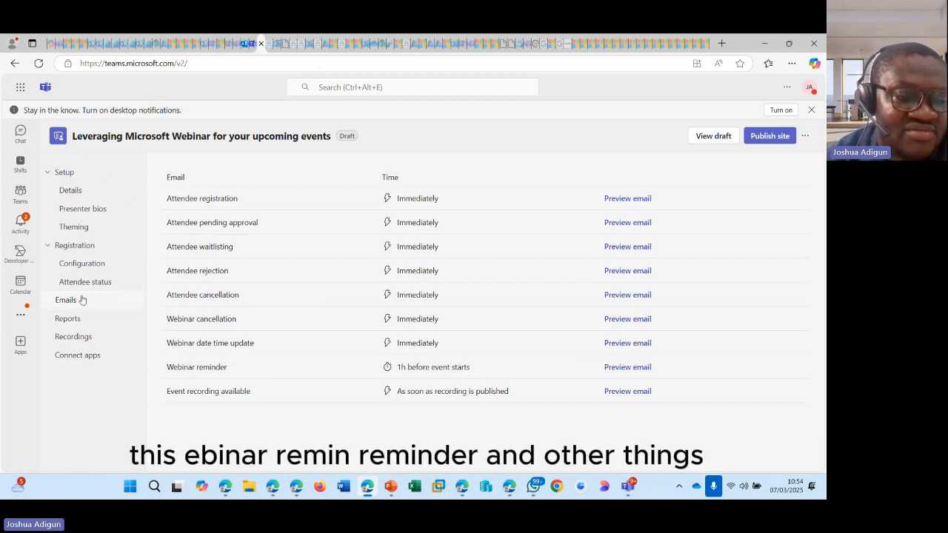
# - Reschedule the webinar to 3/7/2025, 11:05 AM–12:05 PM, then go to its apps page
pyautogui.click(86, 196)
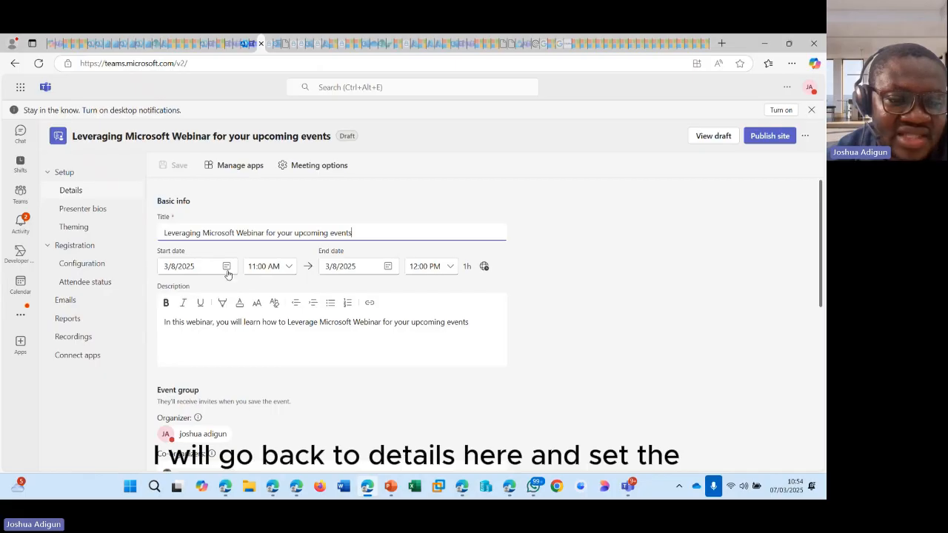
pyautogui.click(226, 269)
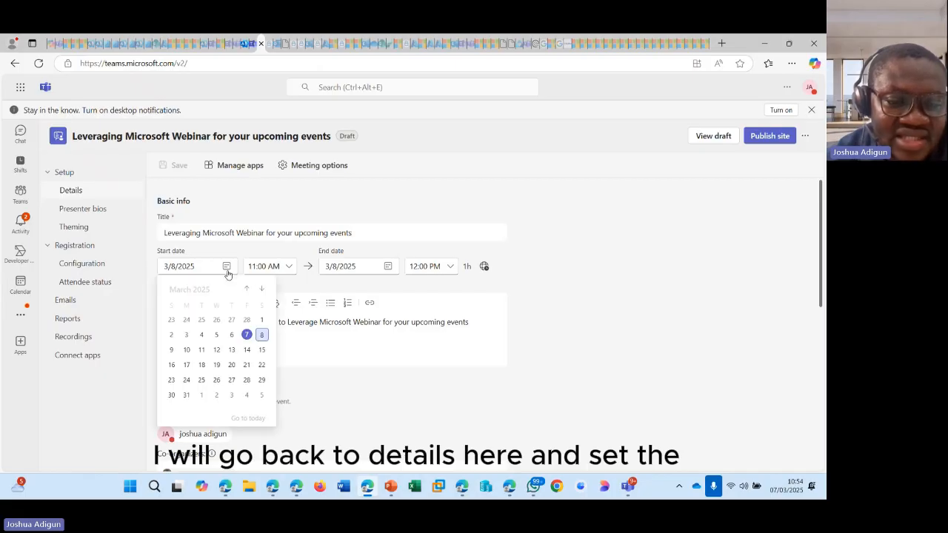
pyautogui.click(246, 335)
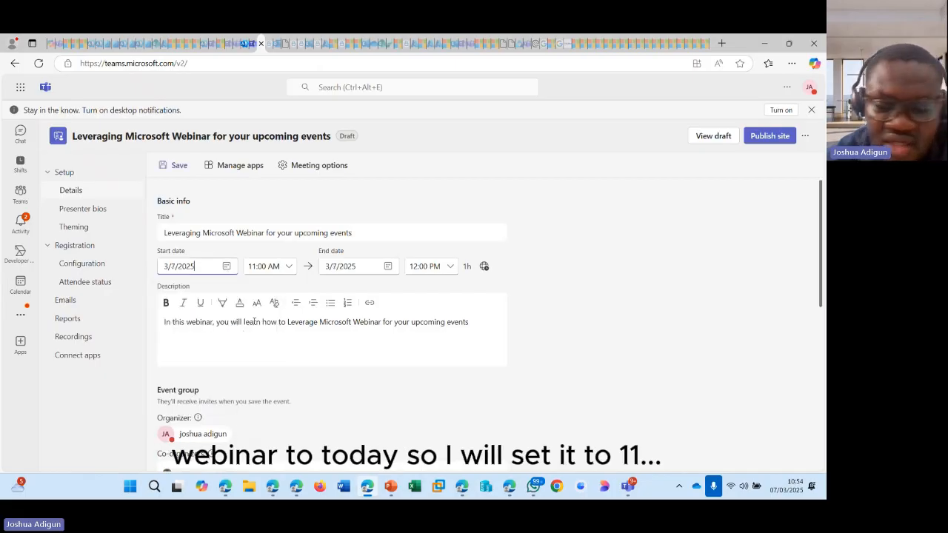
pyautogui.click(288, 267)
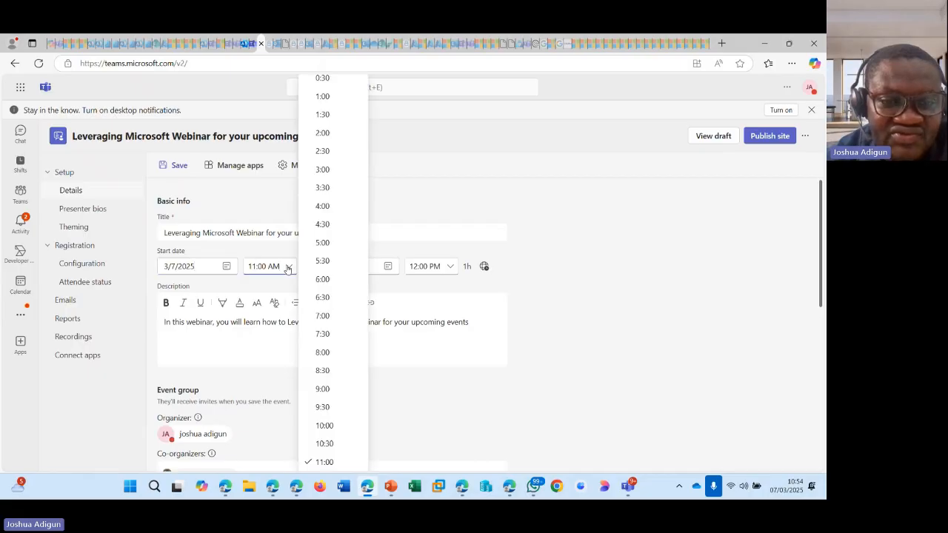
pyautogui.click(264, 266)
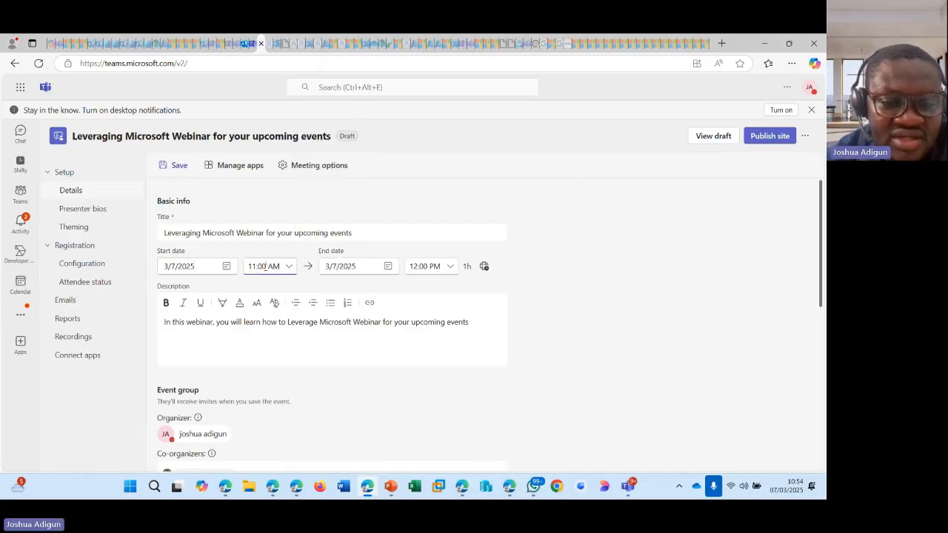
pyautogui.click(265, 267)
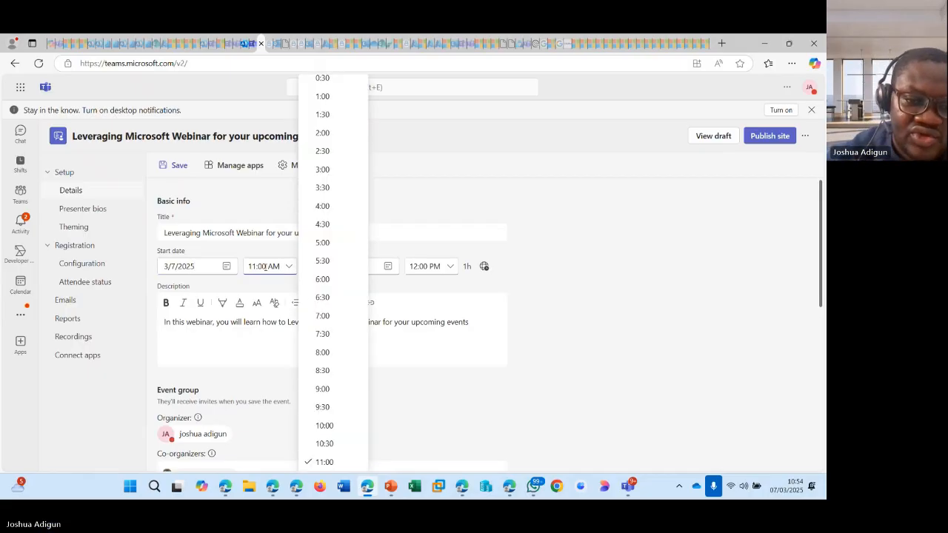
pyautogui.press('BackSpace')
pyautogui.write('5')
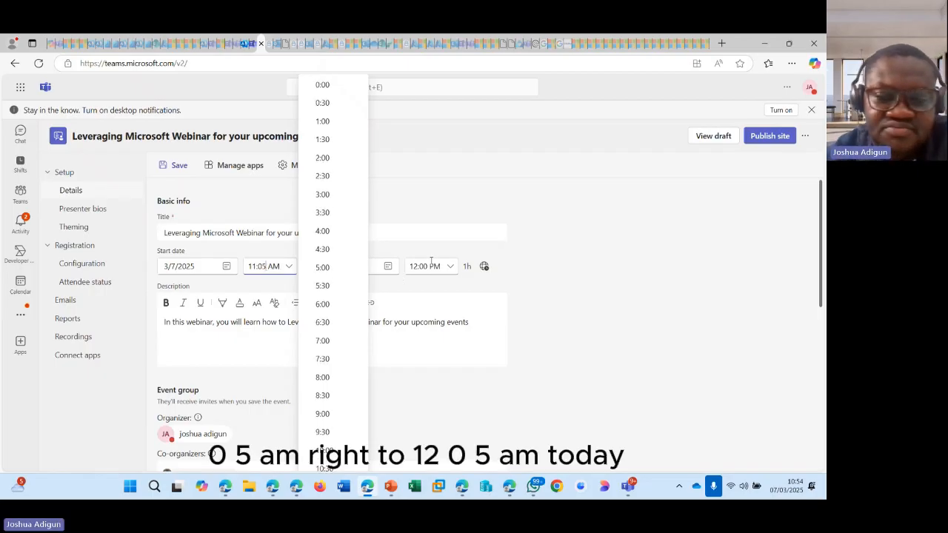
pyautogui.click(532, 284)
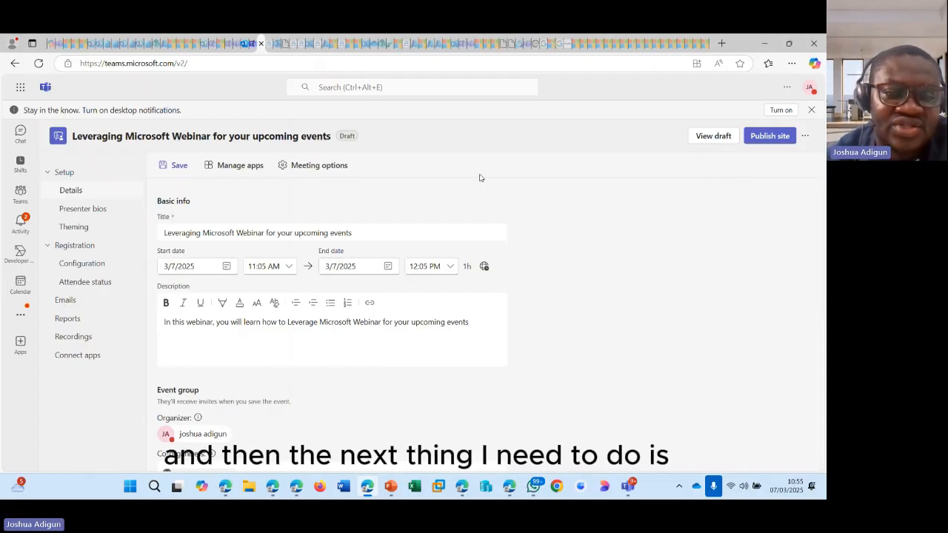
pyautogui.click(222, 165)
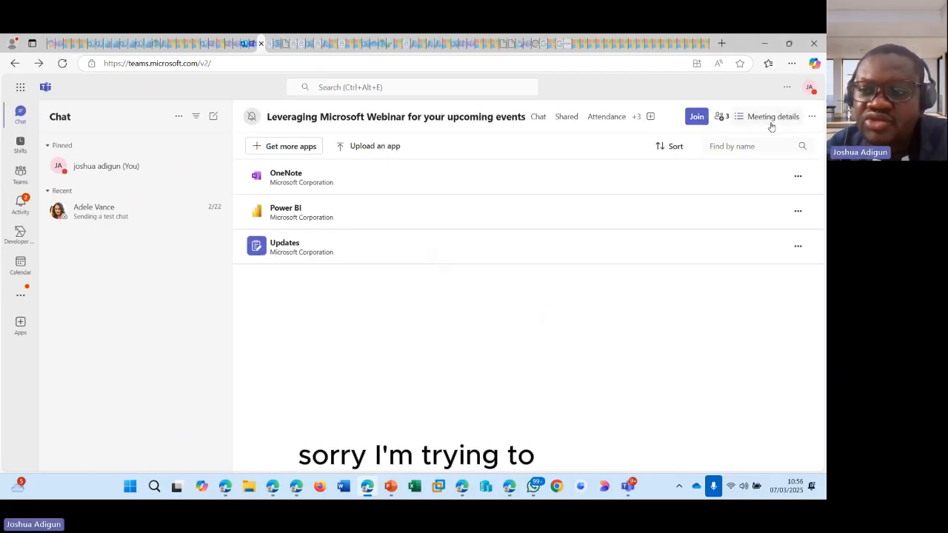
# - Look through the meeting details invite, then return to the webinar's event setup Details page
pyautogui.click(772, 117)
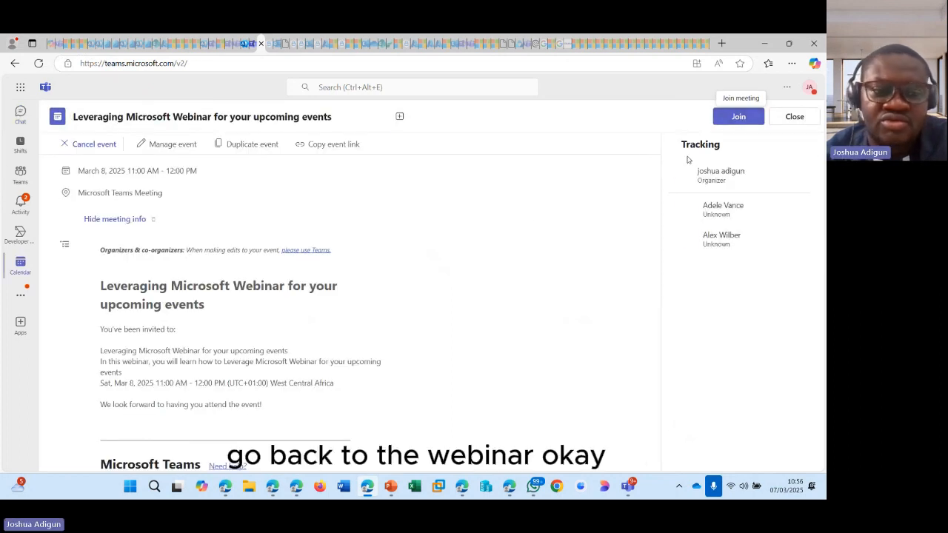
pyautogui.scroll(-3, 540, 364)
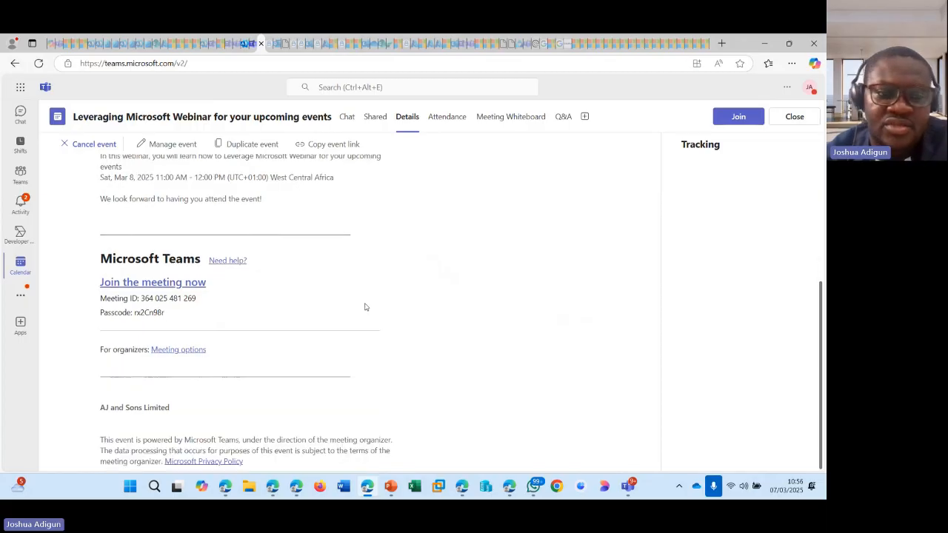
pyautogui.scroll(3, 364, 306)
pyautogui.click(172, 144)
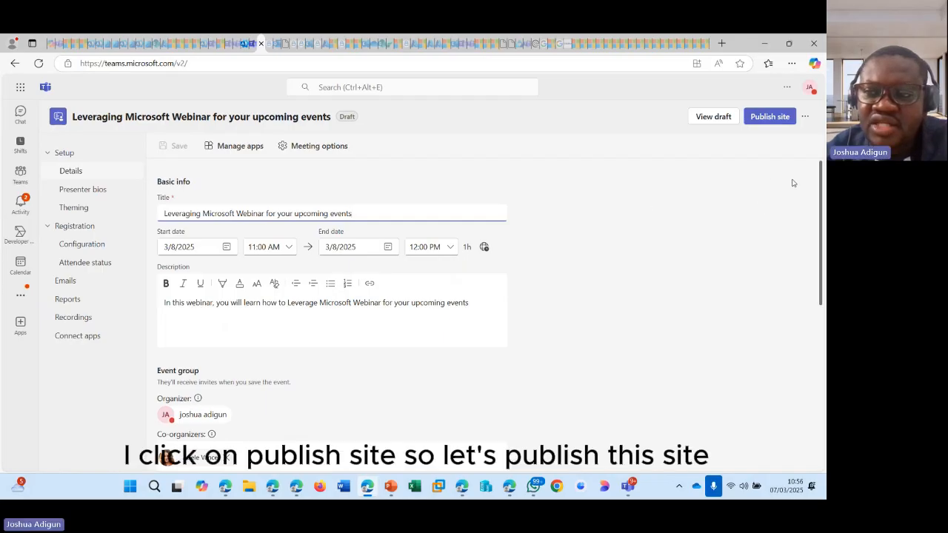
# - Publish the webinar's registration site, copy its share link, and open a new InPrivate window
pyautogui.click(768, 118)
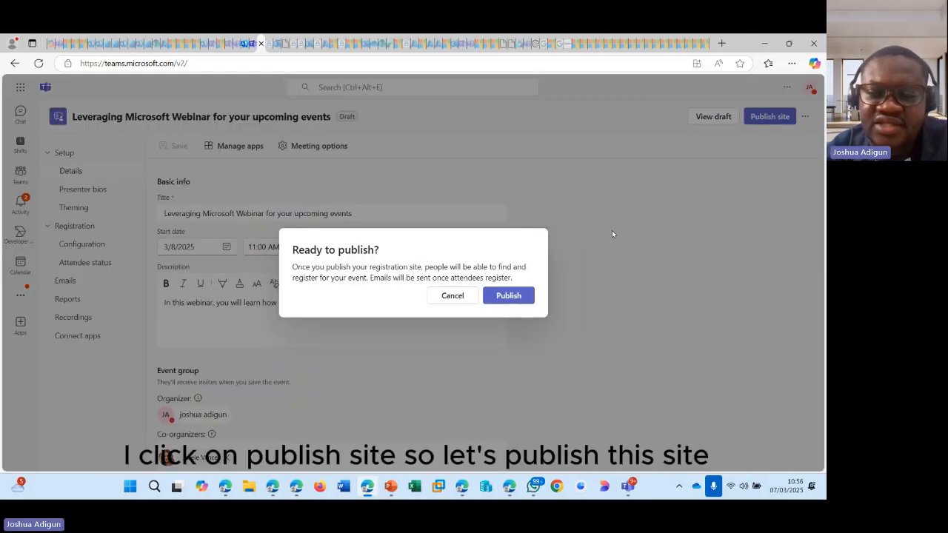
pyautogui.click(501, 296)
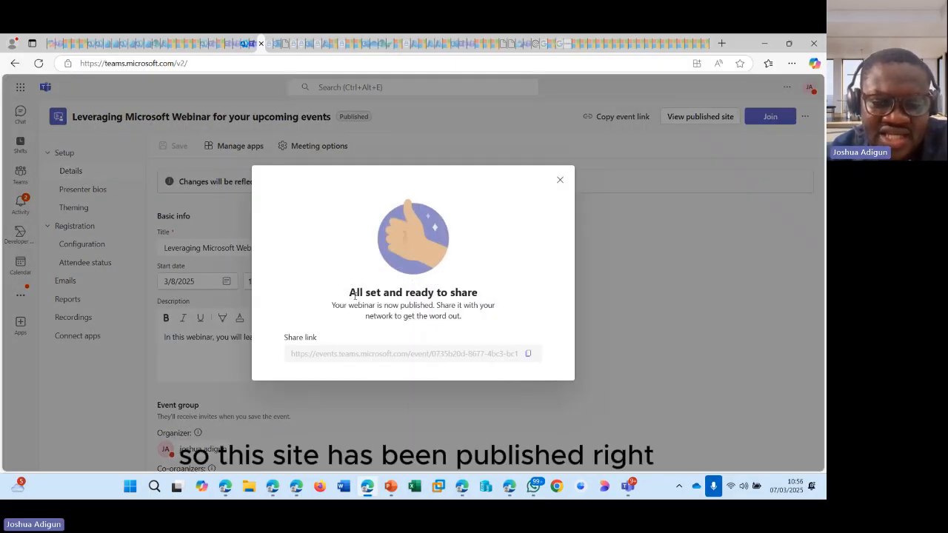
pyautogui.click(529, 355)
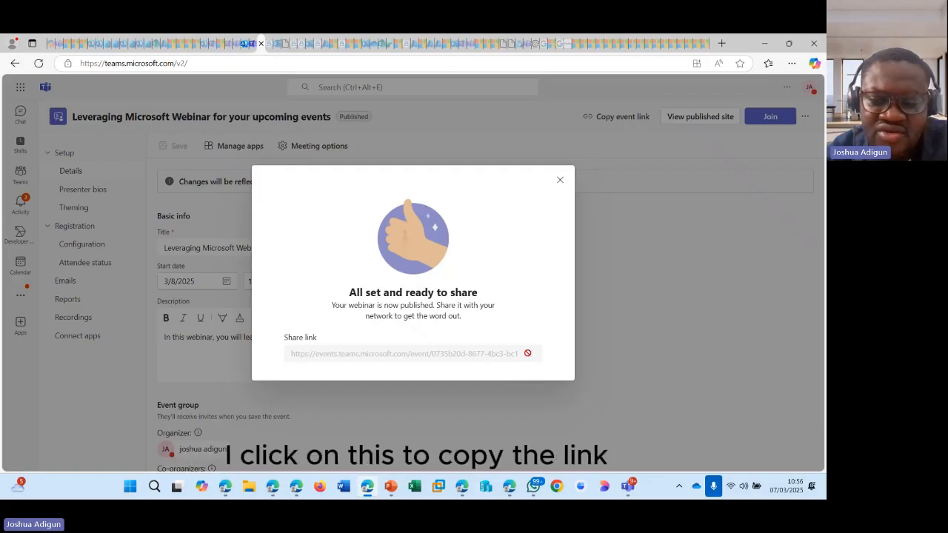
pyautogui.click(792, 63)
pyautogui.click(696, 117)
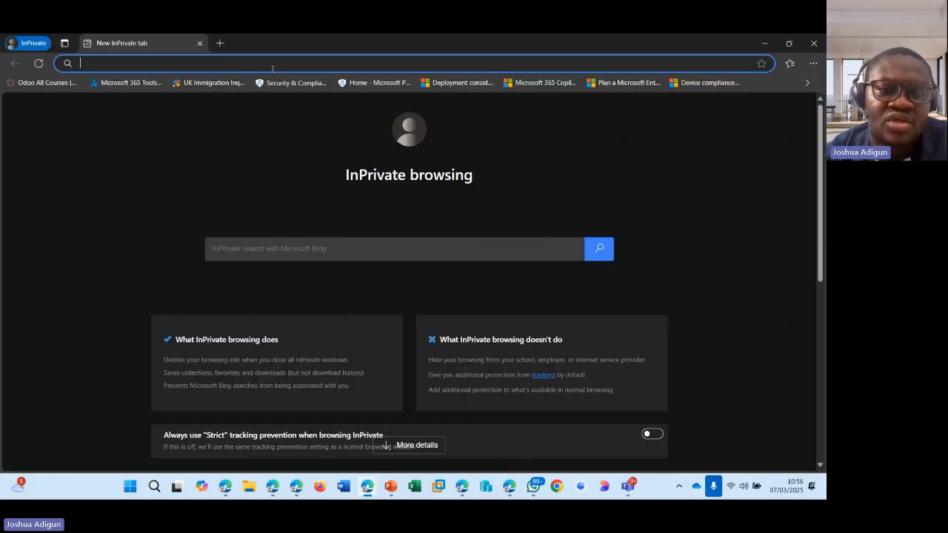
# - Load the copied webinar link in the InPrivate window and scroll down the public event page
pyautogui.hotkey('ctrl', 'v')
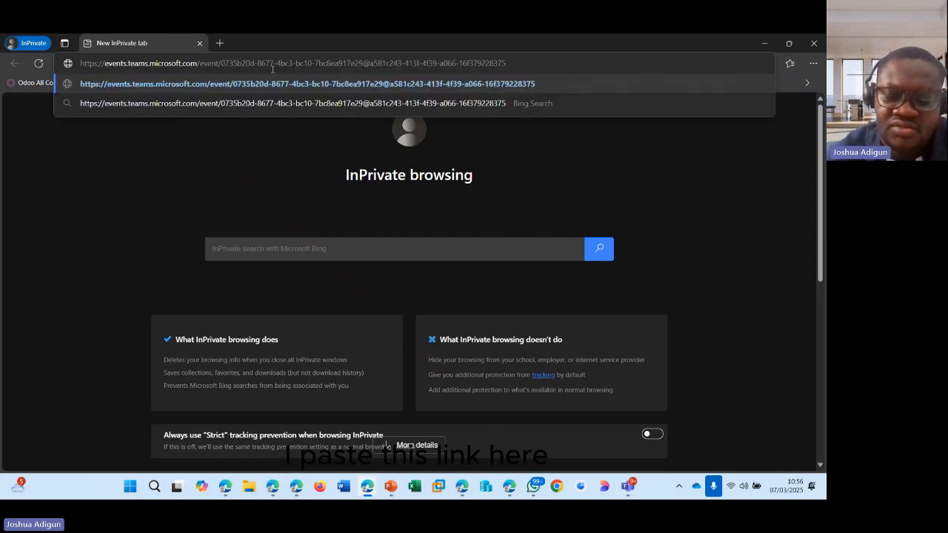
pyautogui.press('Return')
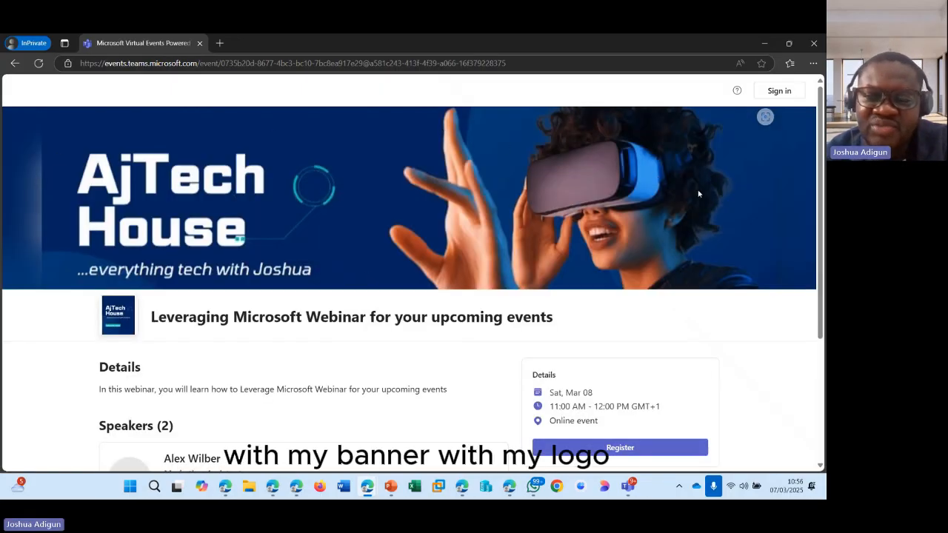
pyautogui.scroll(-2, 174, 302)
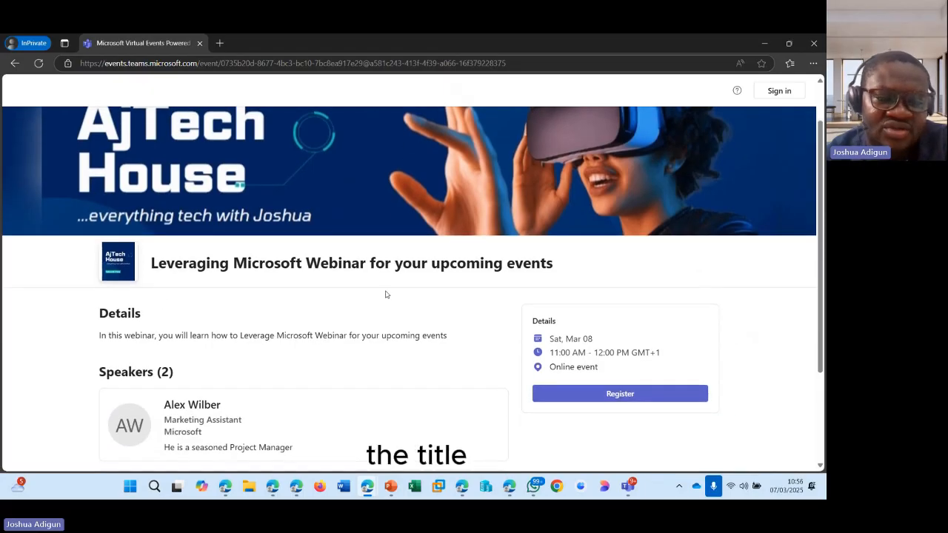
pyautogui.scroll(-1, 363, 299)
# - Highlight the Speakers (2) heading and the first speaker's role, company and bio
pyautogui.moveTo(100, 263); pyautogui.dragTo(176, 268)
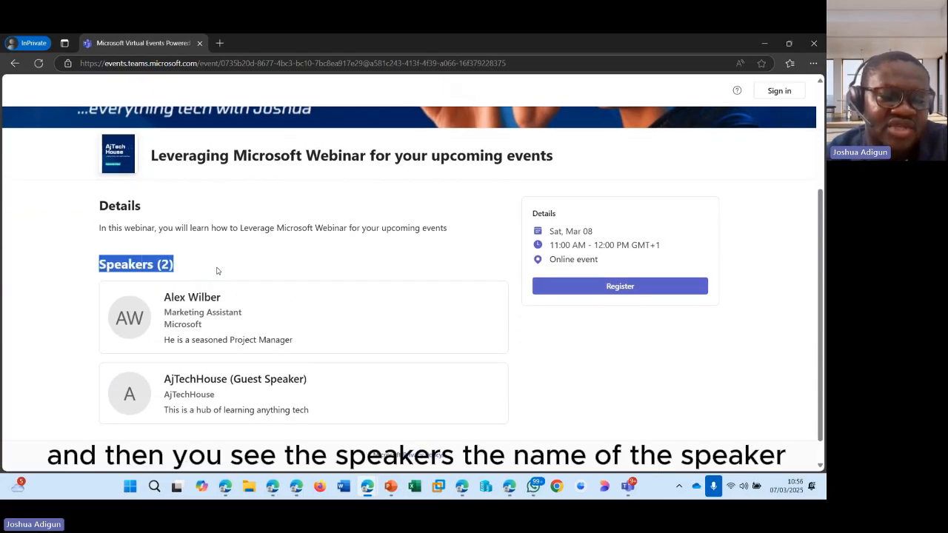
pyautogui.click(187, 296)
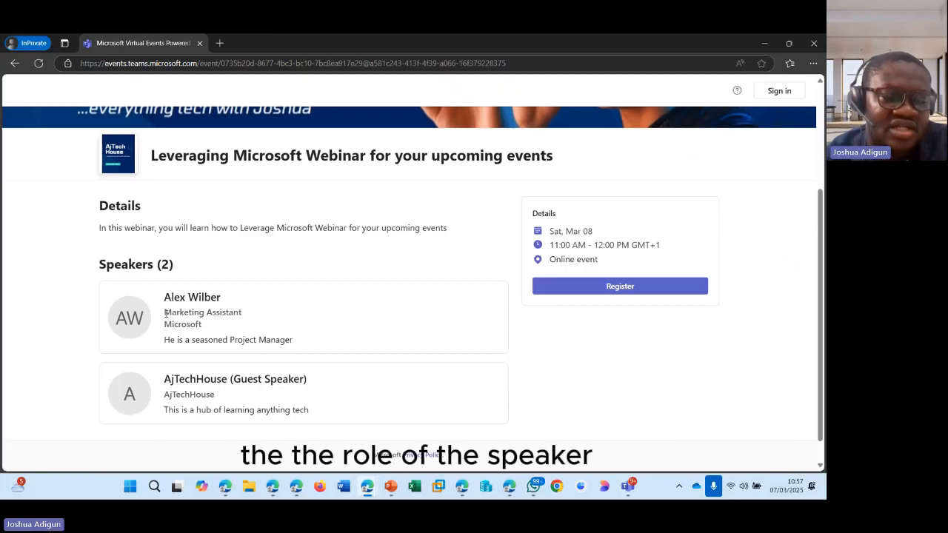
pyautogui.moveTo(165, 311); pyautogui.dragTo(200, 341)
pyautogui.click(158, 328)
pyautogui.click(166, 341)
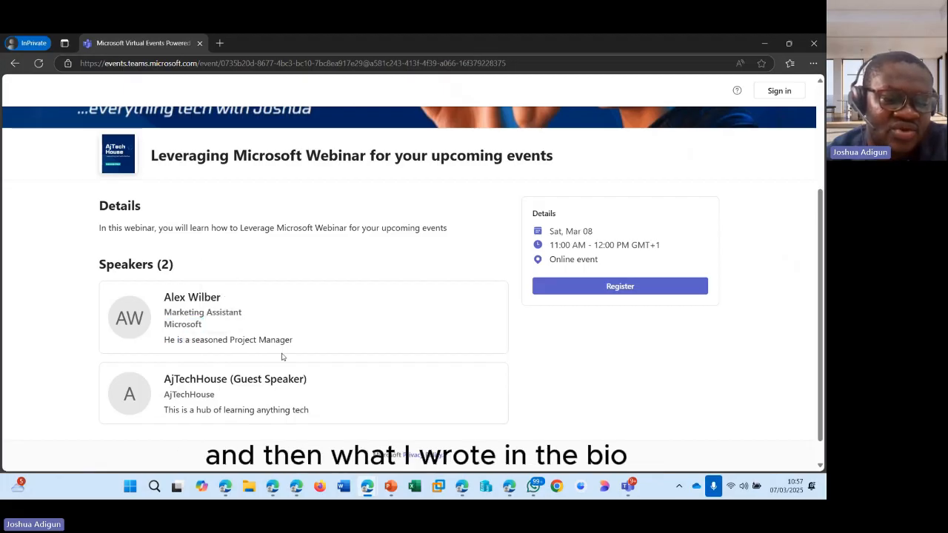
pyautogui.moveTo(287, 344); pyautogui.dragTo(164, 341)
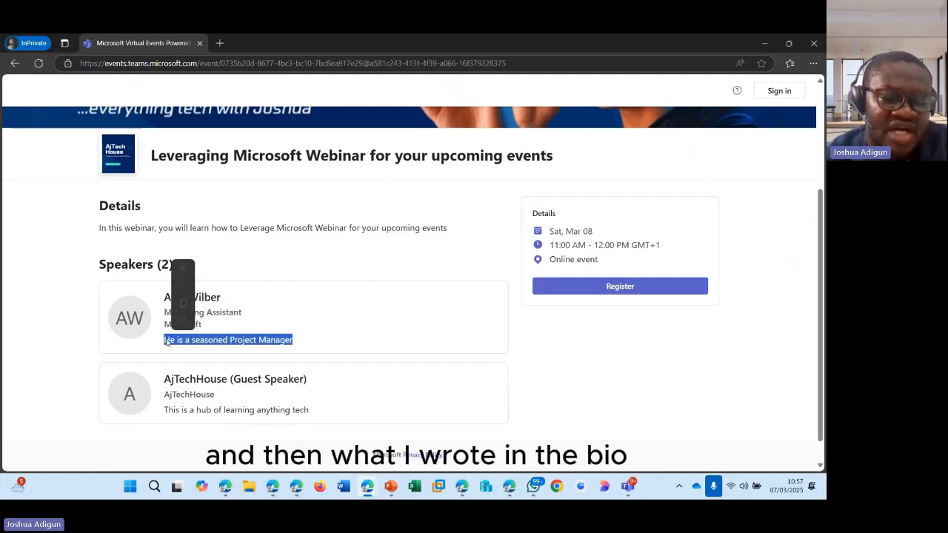
pyautogui.click(210, 380)
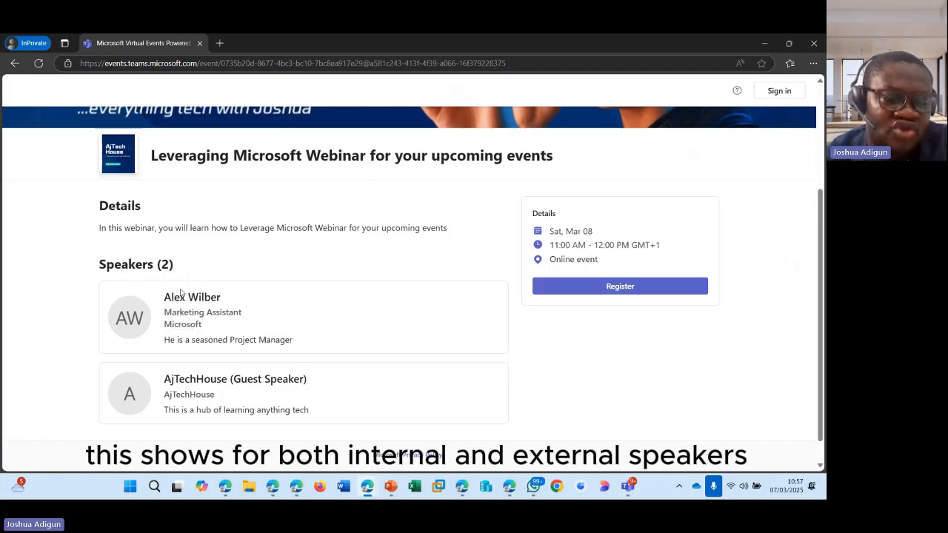
pyautogui.scroll(-1, 223, 380)
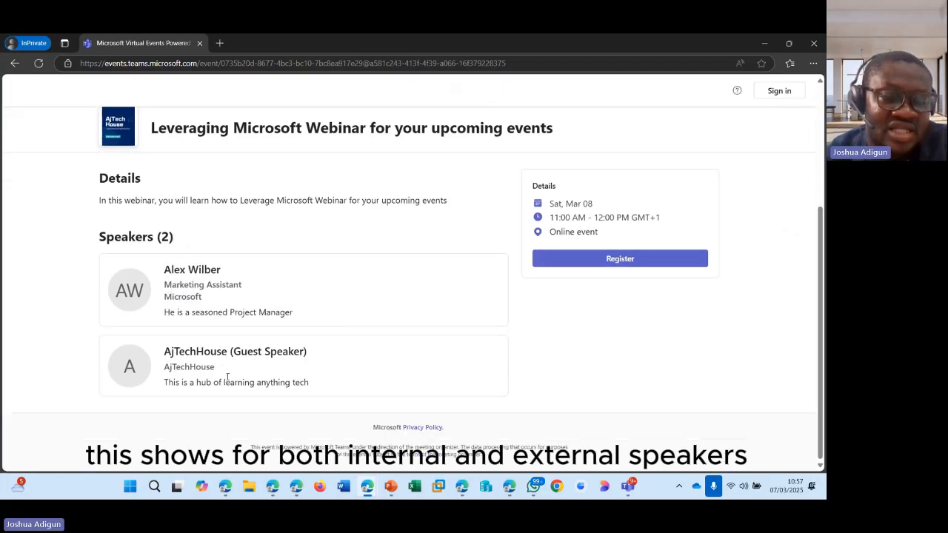
pyautogui.scroll(2, 232, 287)
pyautogui.scroll(-2, 131, 236)
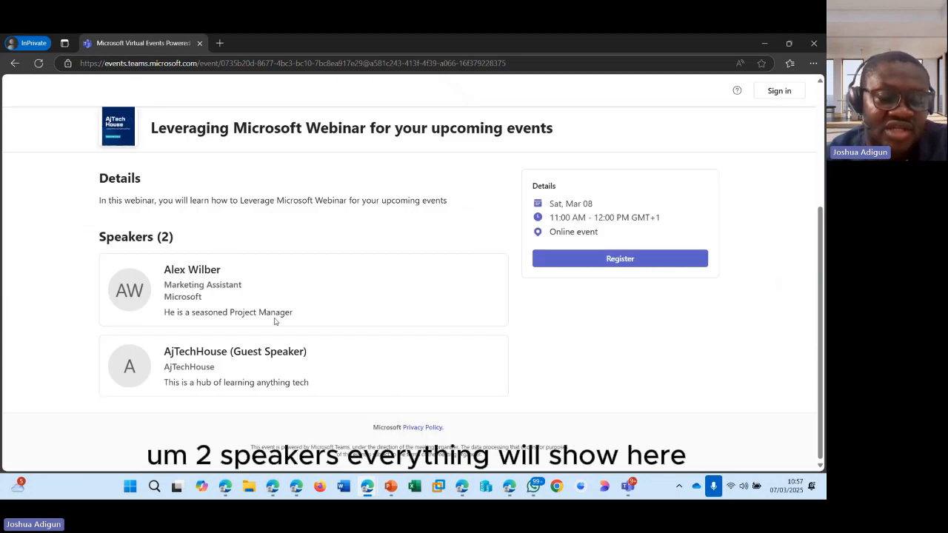
pyautogui.scroll(2, 356, 302)
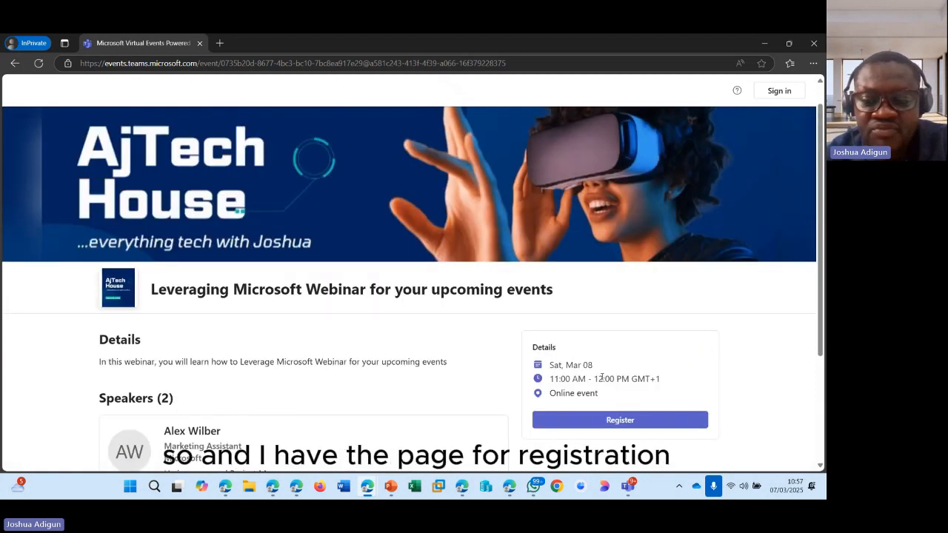
pyautogui.scroll(-2, 540, 248)
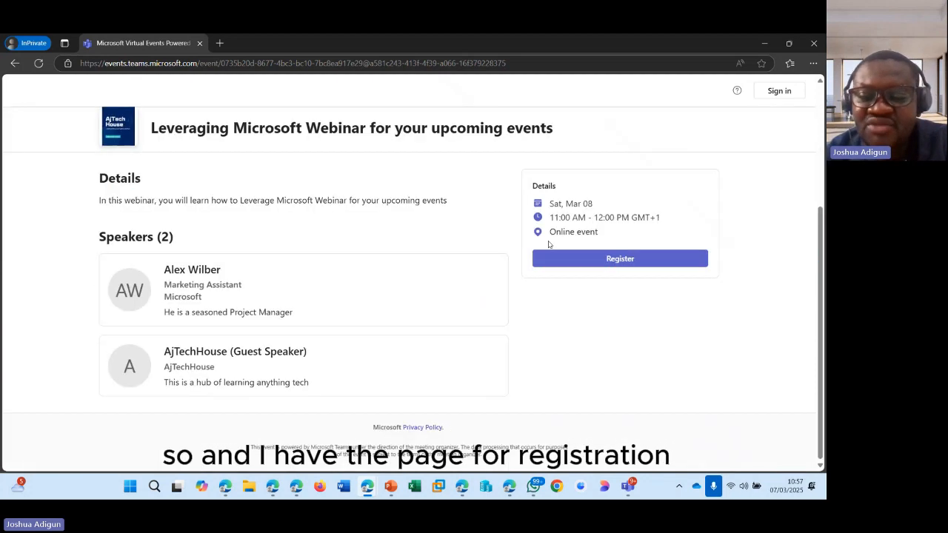
pyautogui.click(609, 263)
# - Fill in the registrant's first and last name, saved email, and organization AjTechHouse
pyautogui.scroll(-2, 278, 217)
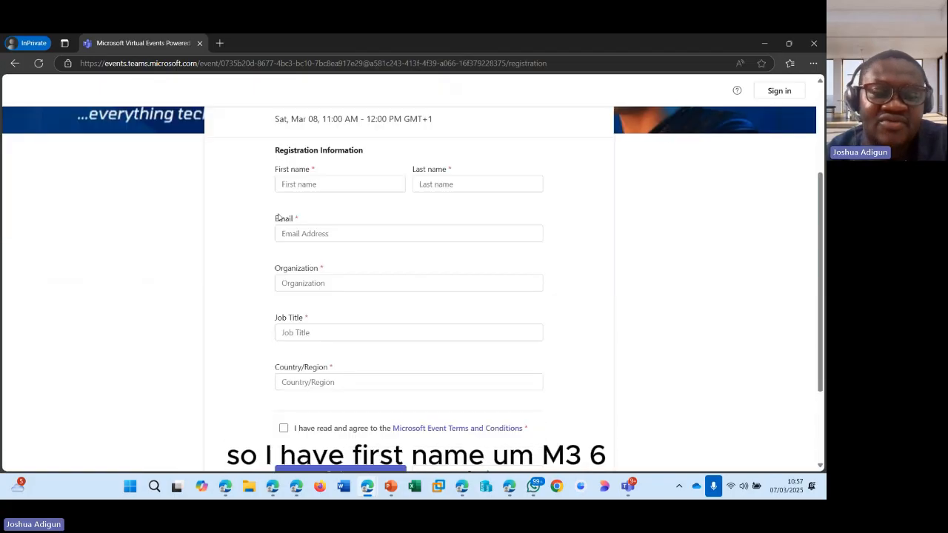
pyautogui.click(296, 178)
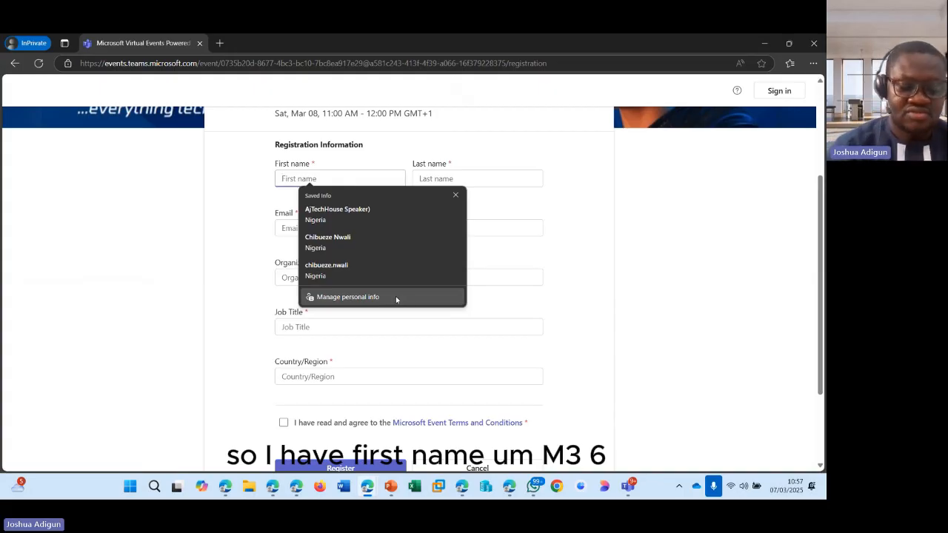
pyautogui.write('m365')
pyautogui.press('Tab')
pyautogui.write('tv')
pyautogui.press('Tab')
pyautogui.write('m')
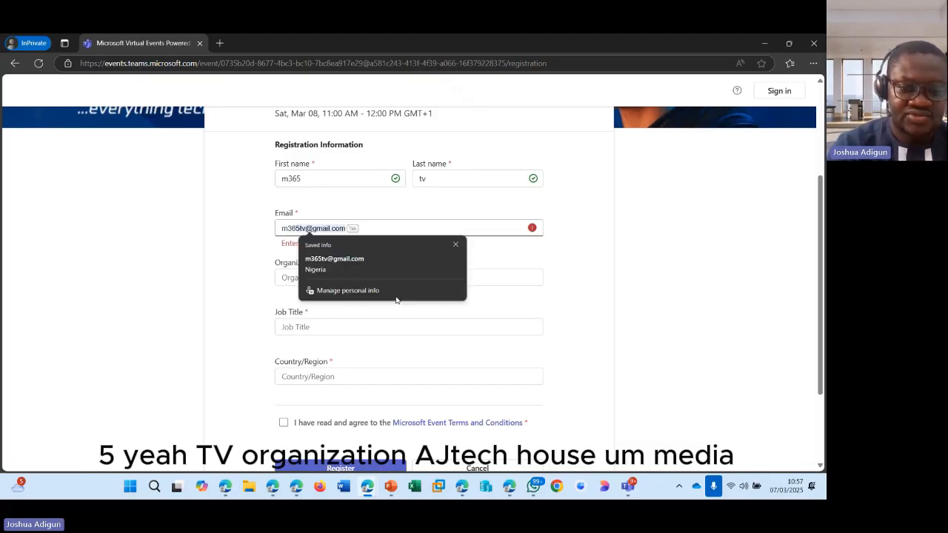
pyautogui.click(378, 267)
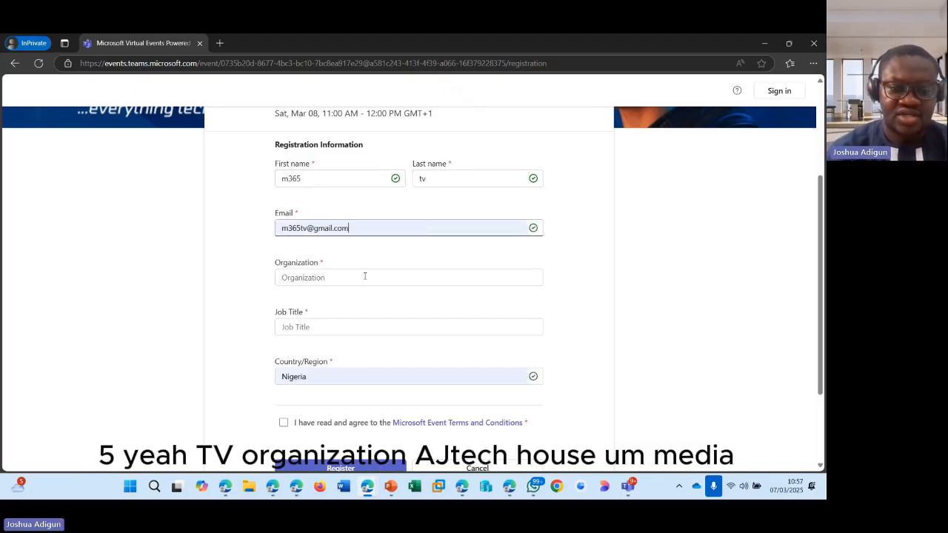
pyautogui.click(361, 277)
pyautogui.click(355, 311)
# - Enter job title 'Mediat Coordinator', pick Nigeria, accept the terms, and submit the registration
pyautogui.click(350, 331)
pyautogui.write('Mediat')
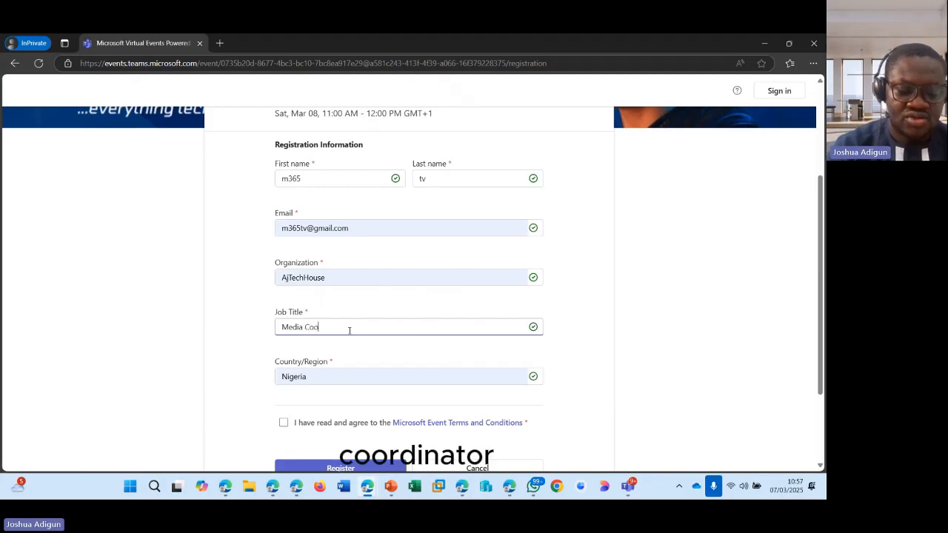
pyautogui.write(' Coordinator')
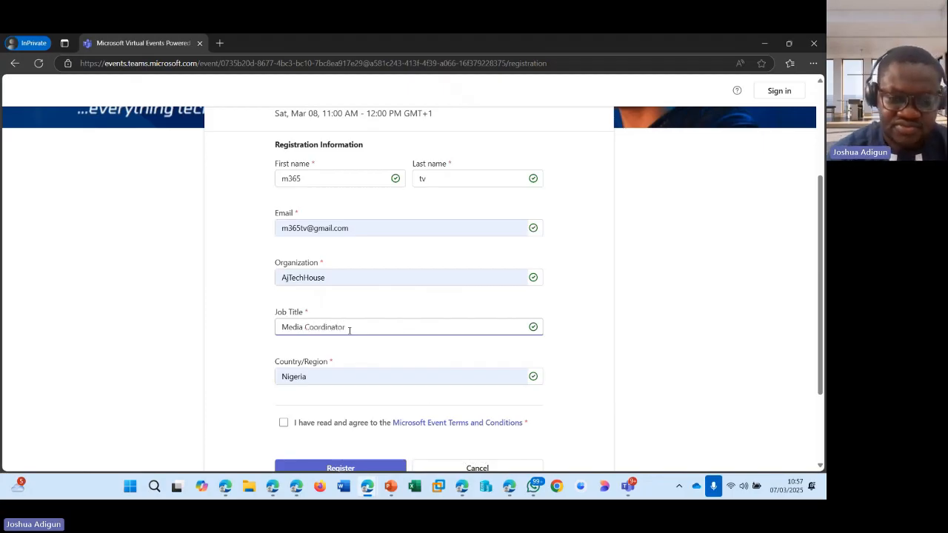
pyautogui.scroll(-2, 400, 334)
pyautogui.click(376, 319)
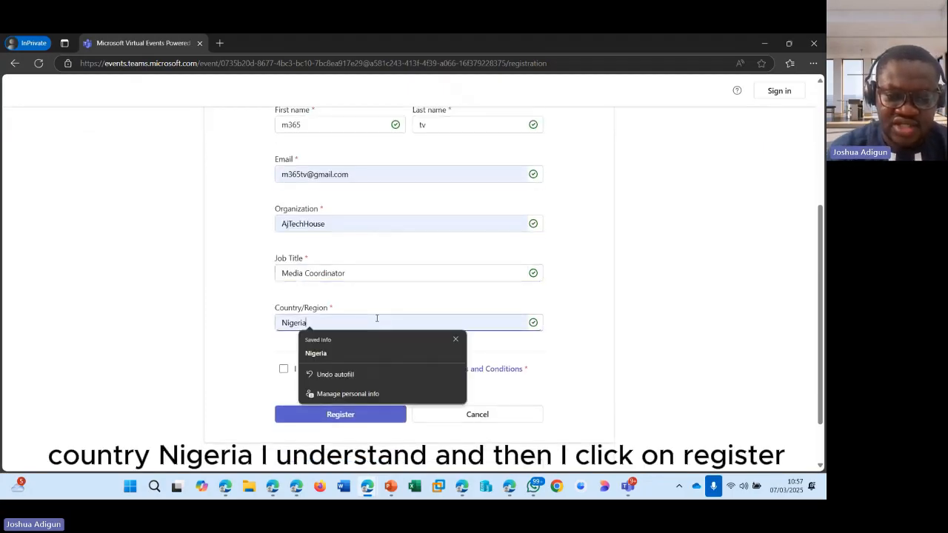
pyautogui.click(284, 369)
pyautogui.click(363, 417)
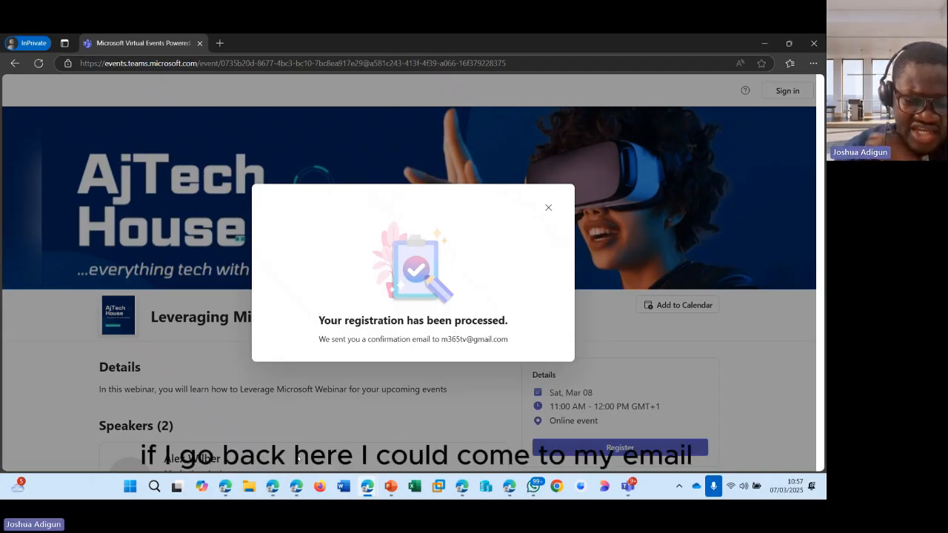
pyautogui.moveTo(285, 491)
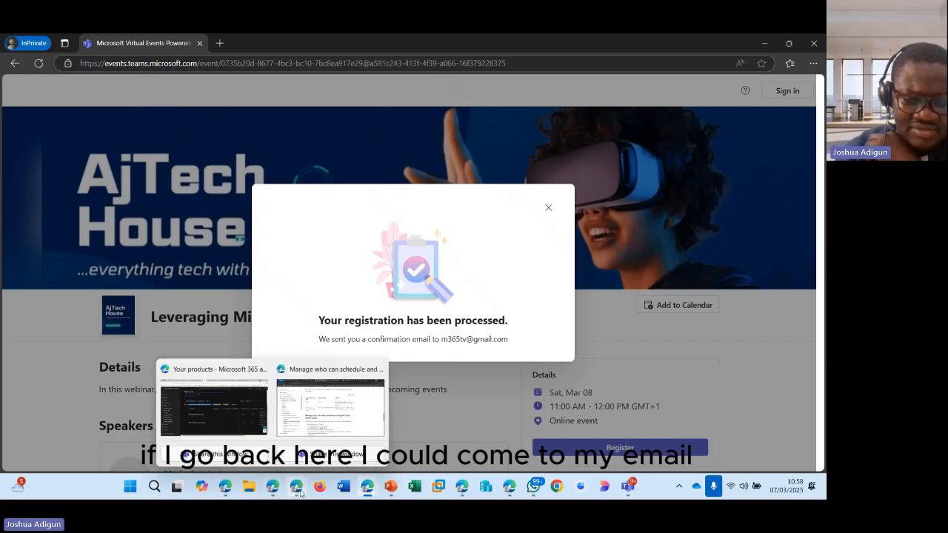
# - Read the 'You're invited to present' email's heading and Hi Guest Speaker greeting, then go back to the inbox
pyautogui.click(297, 423)
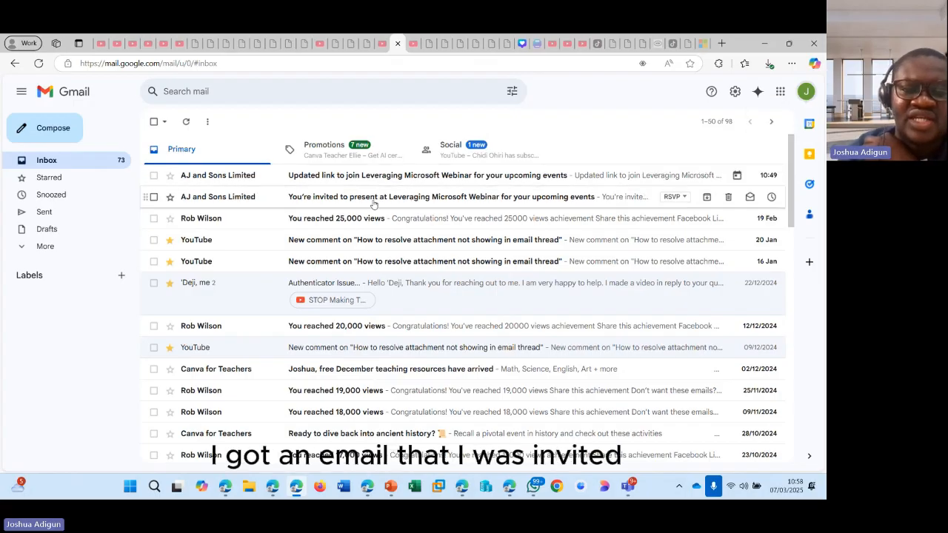
pyautogui.click(346, 198)
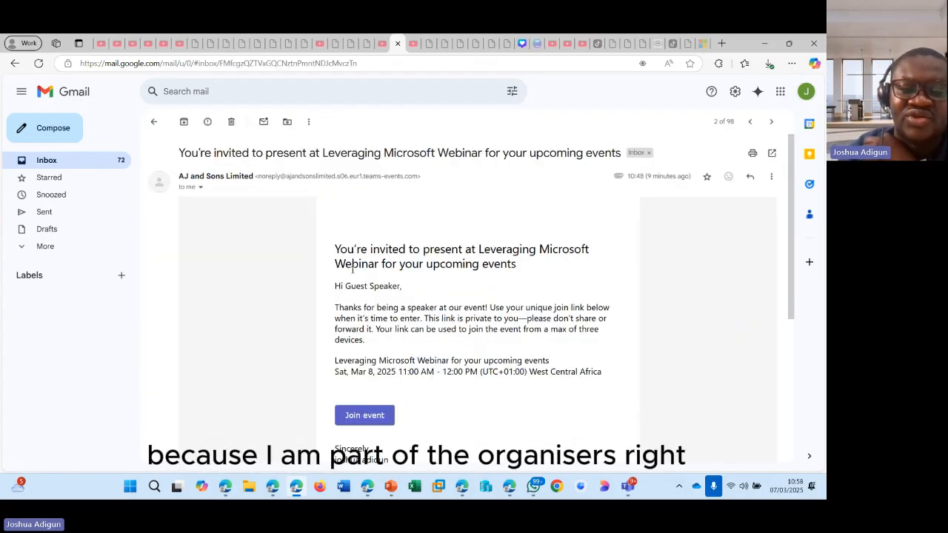
pyautogui.moveTo(336, 249); pyautogui.dragTo(411, 264)
pyautogui.click(378, 395)
pyautogui.scroll(-4, 393, 355)
pyautogui.moveTo(339, 226); pyautogui.dragTo(564, 271)
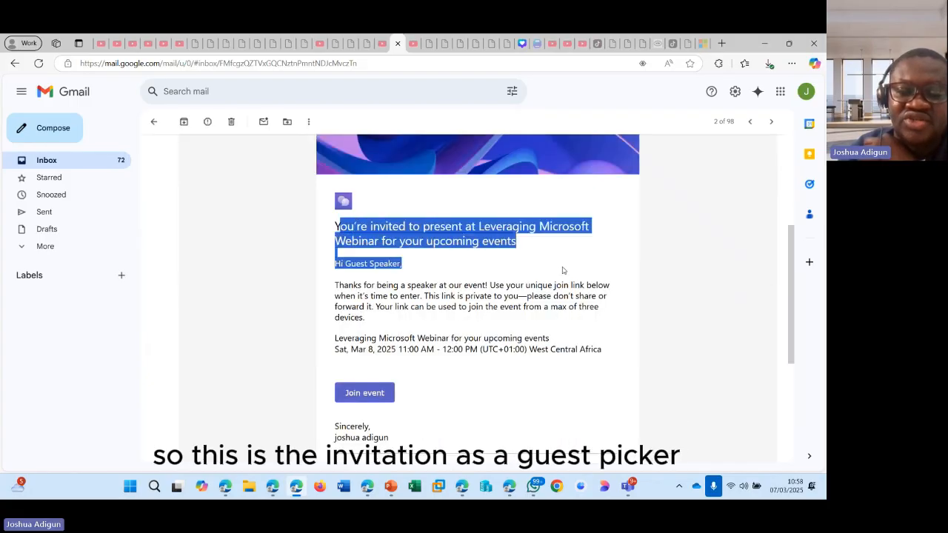
pyautogui.click(373, 279)
pyautogui.moveTo(338, 263); pyautogui.dragTo(397, 264)
pyautogui.click(439, 312)
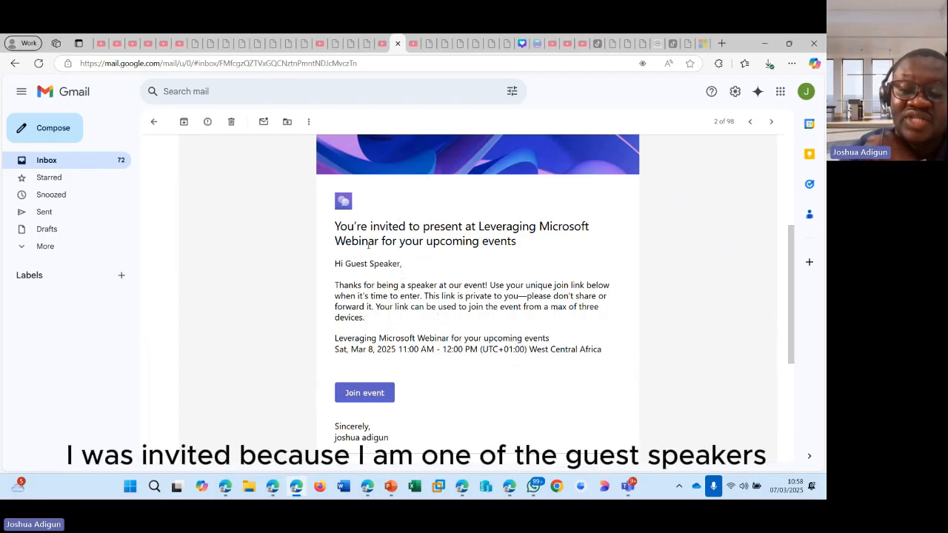
pyautogui.scroll(-3, 447, 317)
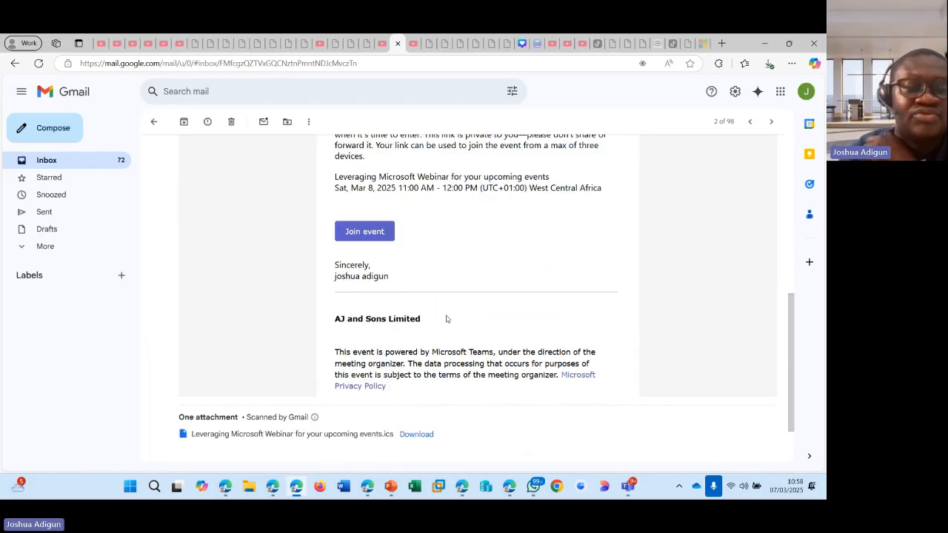
pyautogui.scroll(5, 256, 169)
pyautogui.click(153, 121)
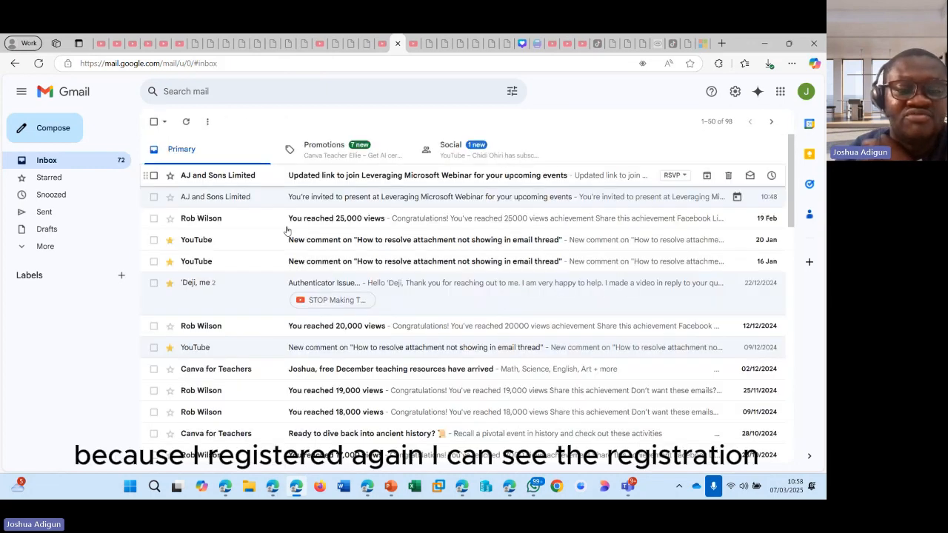
# - Open the 'Updated link to join' email, read its subject and greeting, and go back
pyautogui.click(397, 181)
pyautogui.scroll(-5, 338, 257)
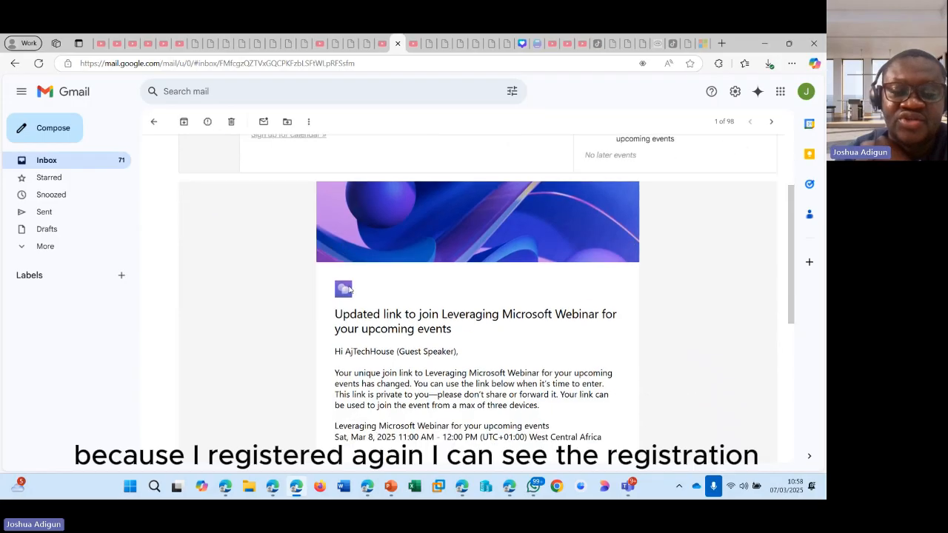
pyautogui.moveTo(336, 231); pyautogui.dragTo(483, 272)
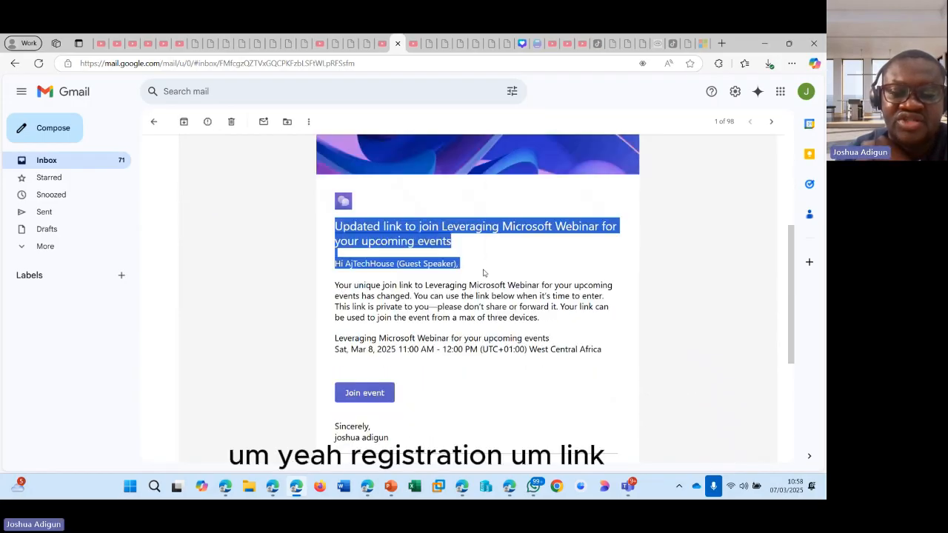
pyautogui.click(384, 301)
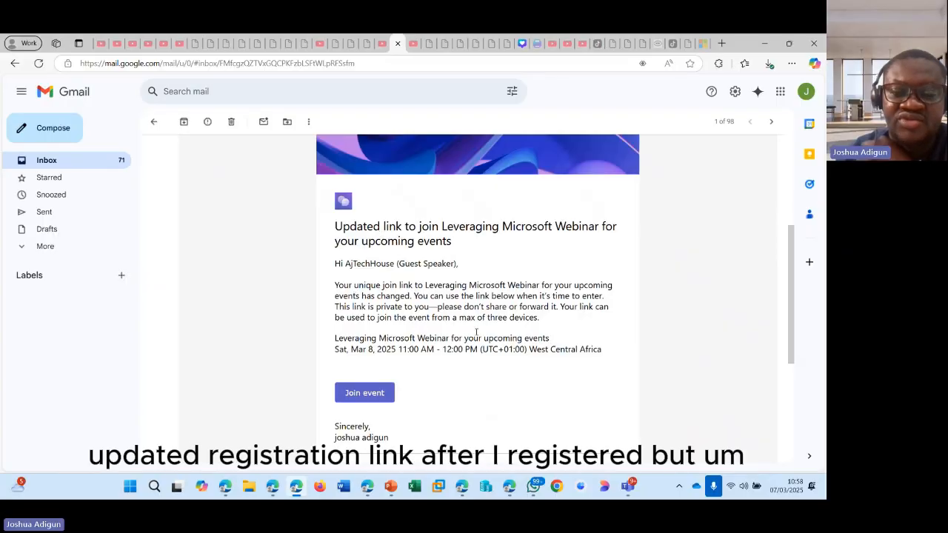
pyautogui.scroll(3, 477, 331)
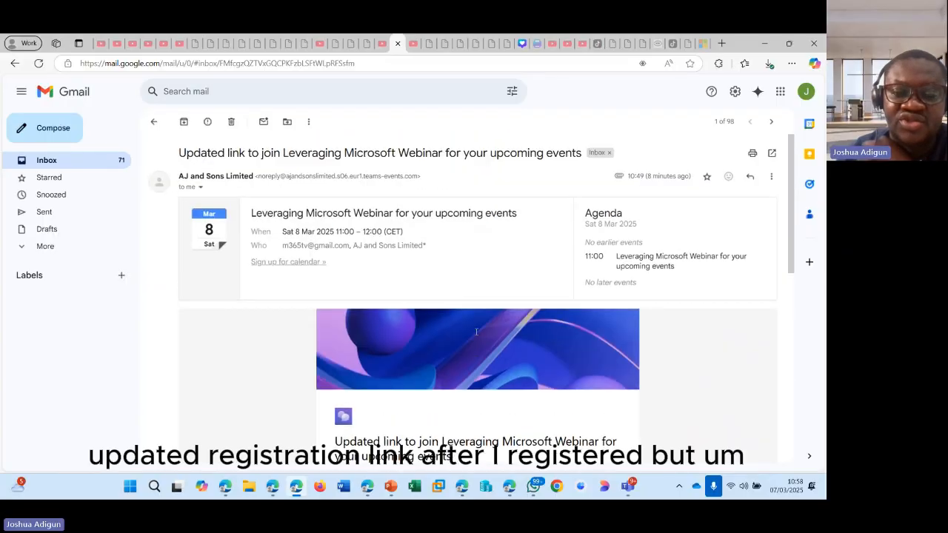
pyautogui.click(154, 121)
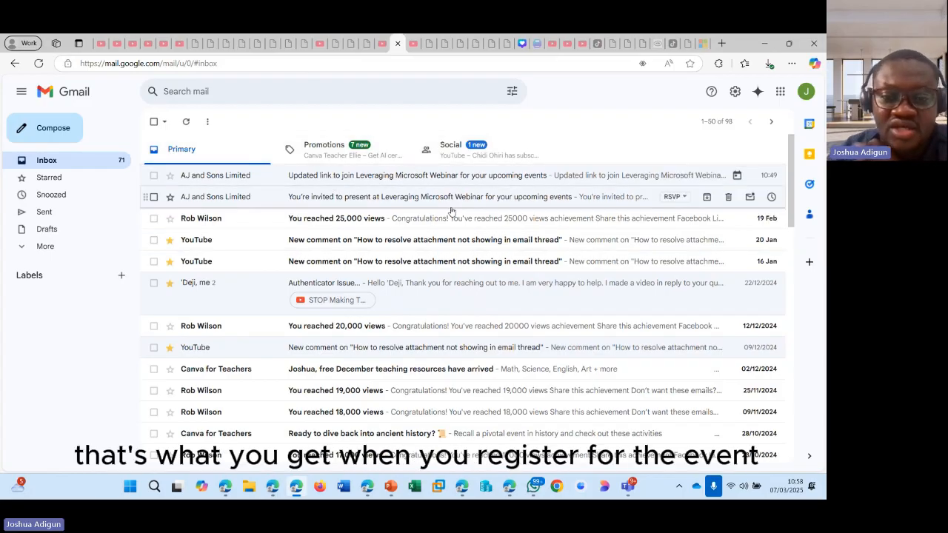
# - Reopen the 'Updated link to join' email and read its body paragraph
pyautogui.click(416, 174)
pyautogui.scroll(-1, 434, 297)
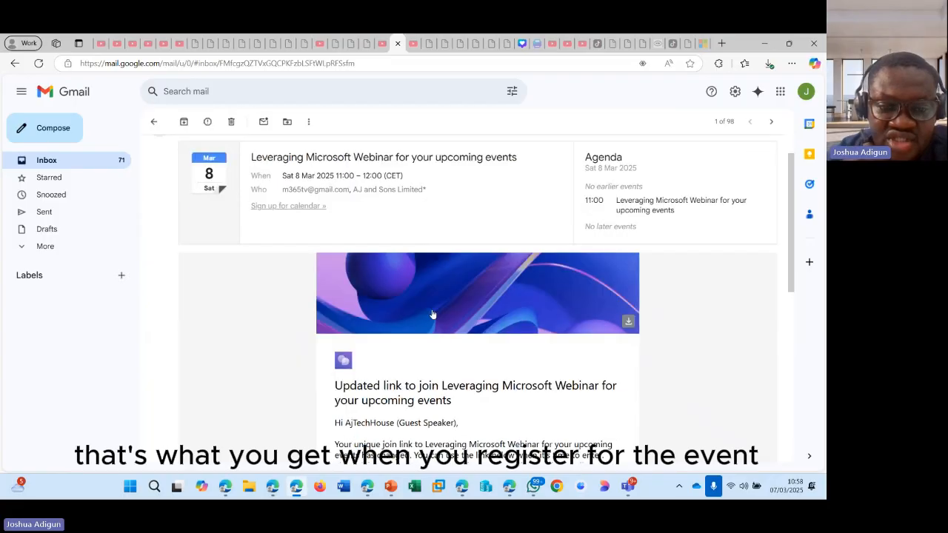
pyautogui.scroll(-2, 432, 315)
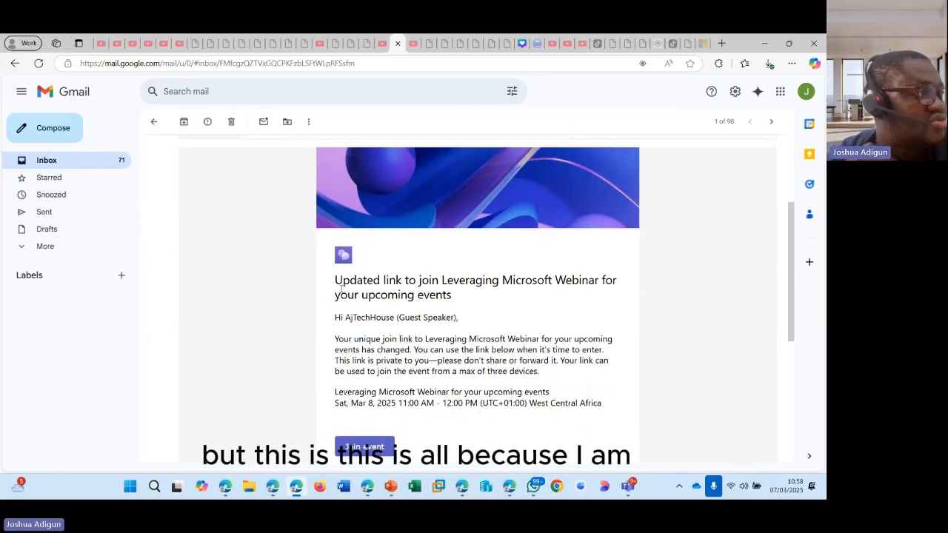
pyautogui.moveTo(341, 290); pyautogui.dragTo(502, 365)
pyautogui.click(402, 285)
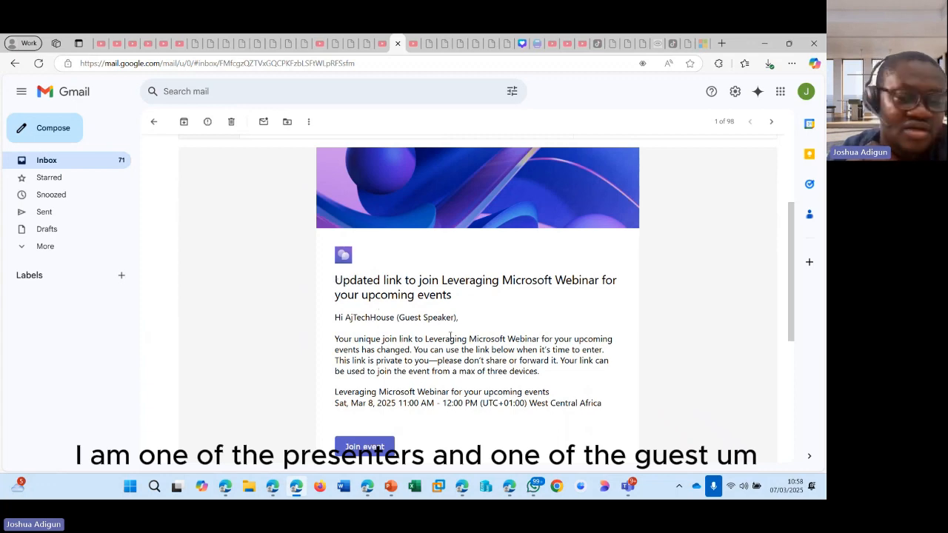
pyautogui.scroll(3, 450, 337)
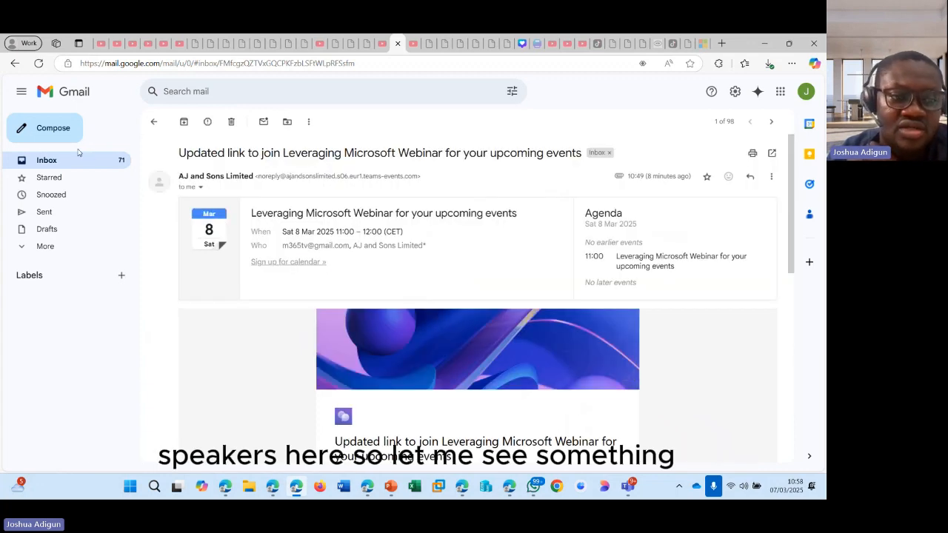
# - Check that the Spam folder is empty, then return to the Inbox
pyautogui.click(74, 161)
pyautogui.click(43, 246)
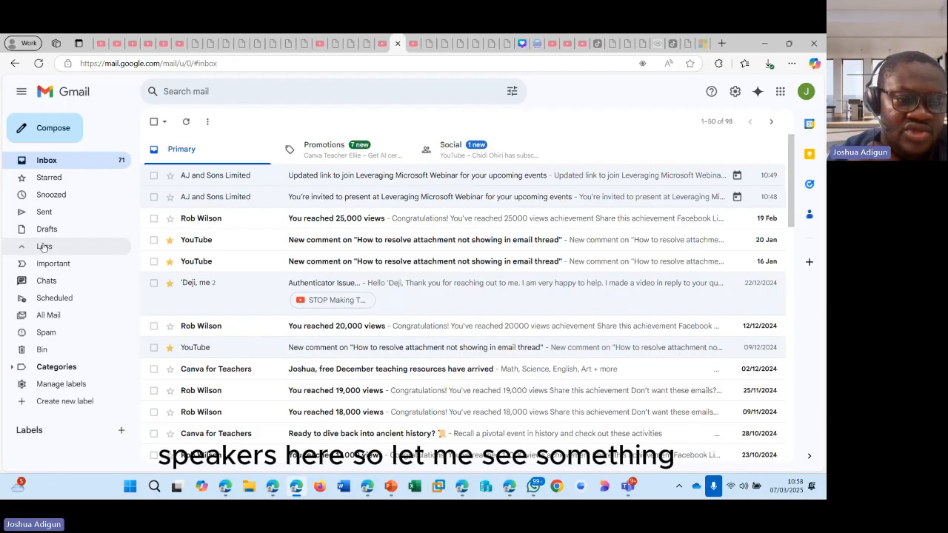
pyautogui.click(58, 334)
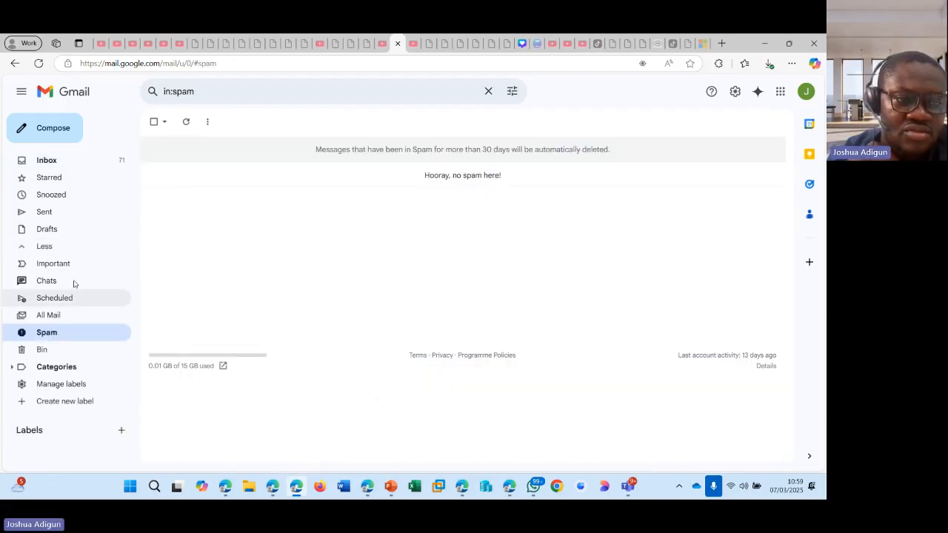
pyautogui.click(58, 161)
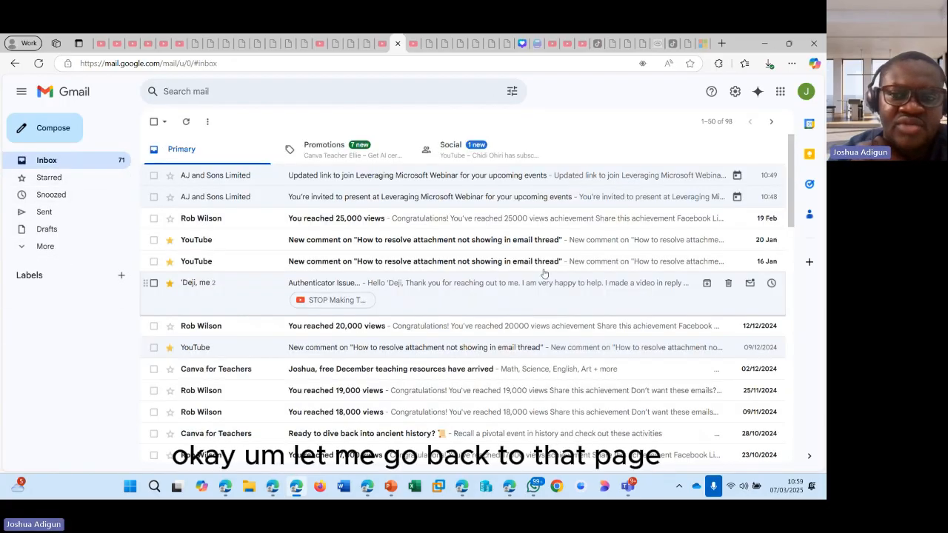
# - Return to the Edge event page, close the registration-processed confirmation, and scroll to the speakers
pyautogui.moveTo(367, 485)
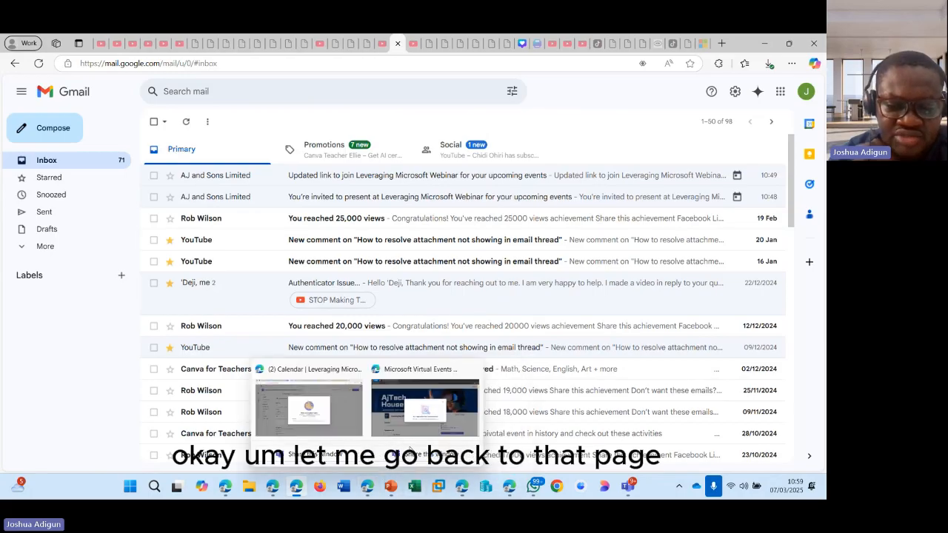
pyautogui.click(432, 416)
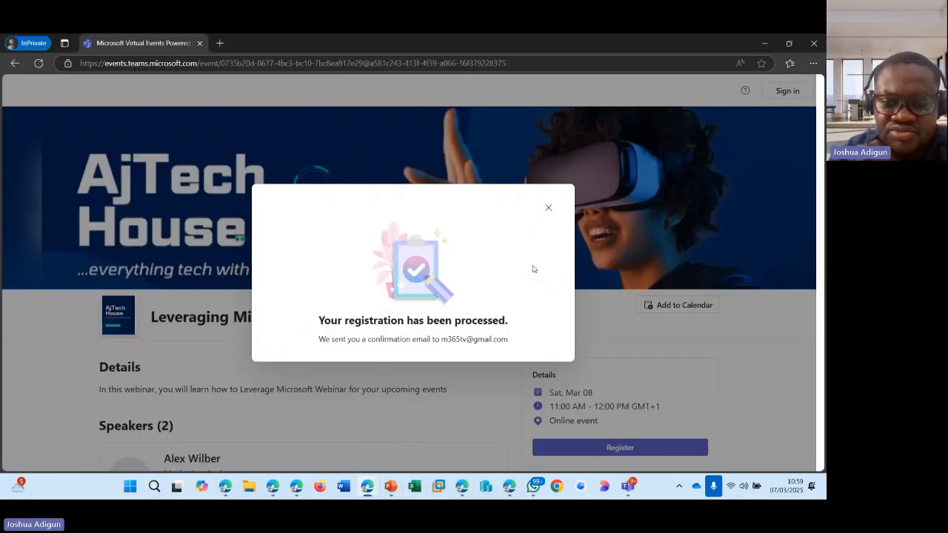
pyautogui.click(548, 208)
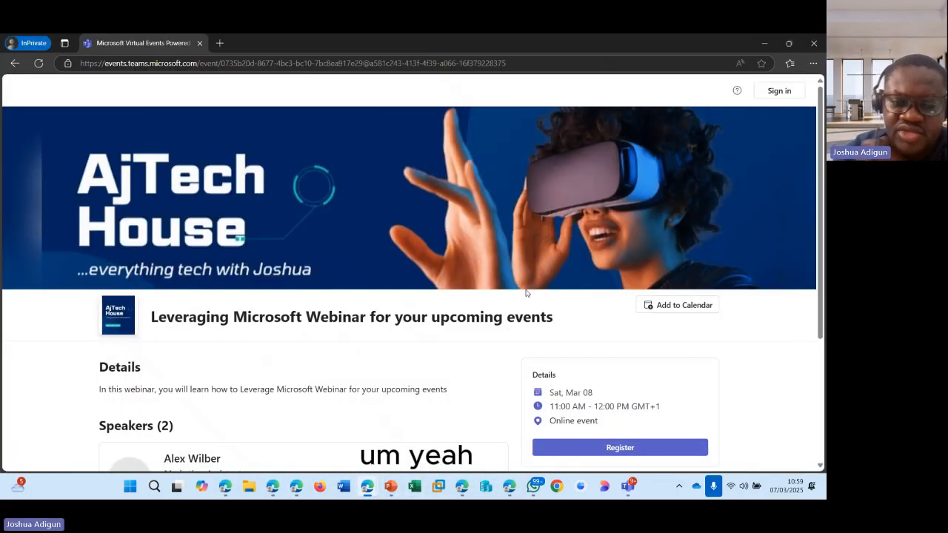
pyautogui.scroll(-3, 365, 271)
pyautogui.scroll(-1, 366, 271)
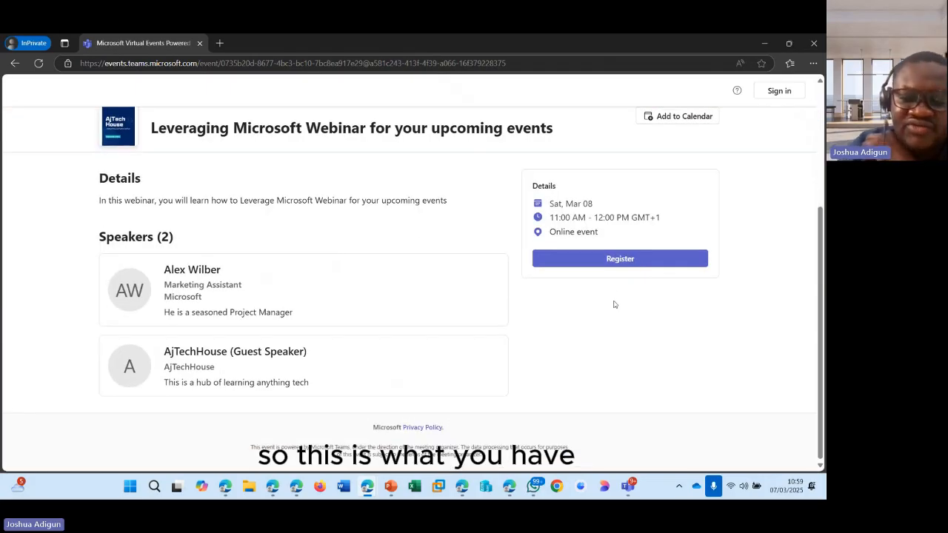